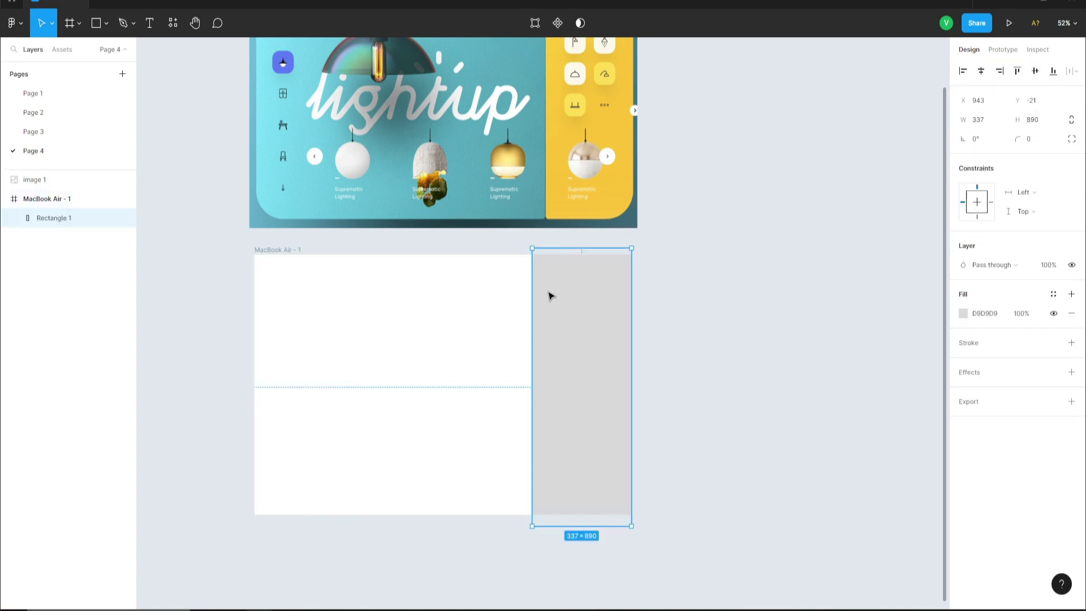
Fill the tall grey rectangle with the yellow sampled from the reference image's side panel.
click(963, 314)
click(827, 475)
click(618, 195)
click(685, 296)
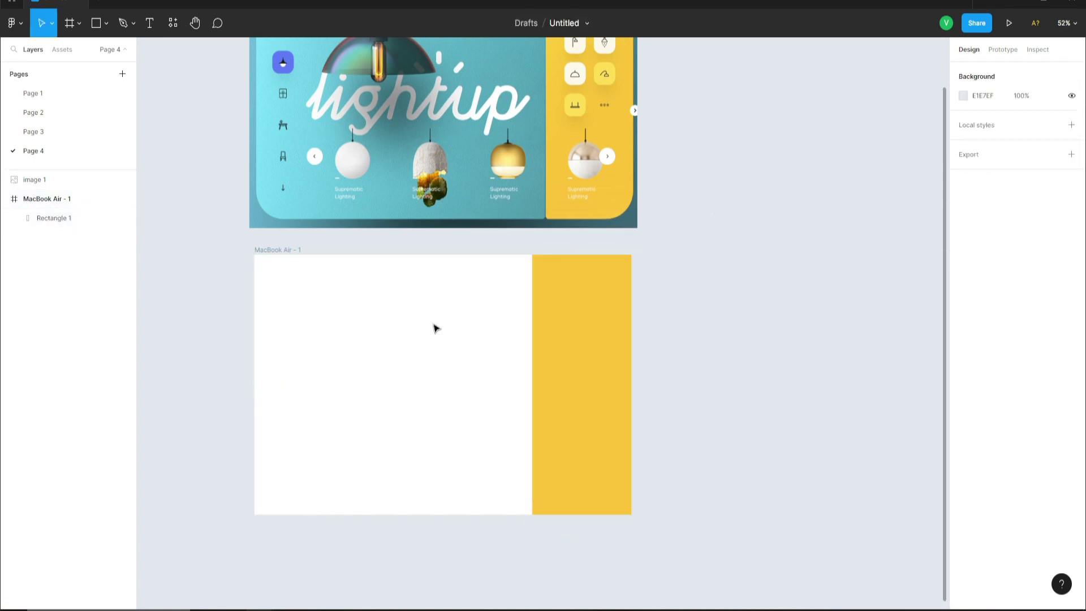
Fill the MacBook Air frame with the teal sampled from the reference image, 60B9CF.
click(284, 254)
click(963, 333)
click(826, 475)
click(393, 201)
click(281, 241)
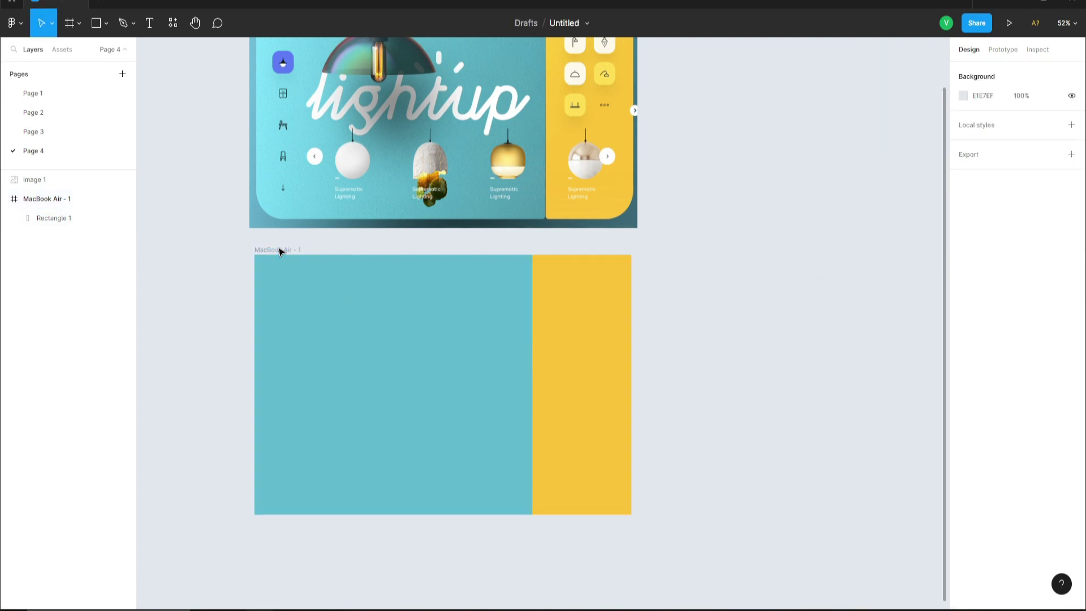
Add a column layout grid with 12 columns to the MacBook Air frame.
click(281, 251)
click(1071, 235)
click(962, 255)
click(839, 257)
click(843, 272)
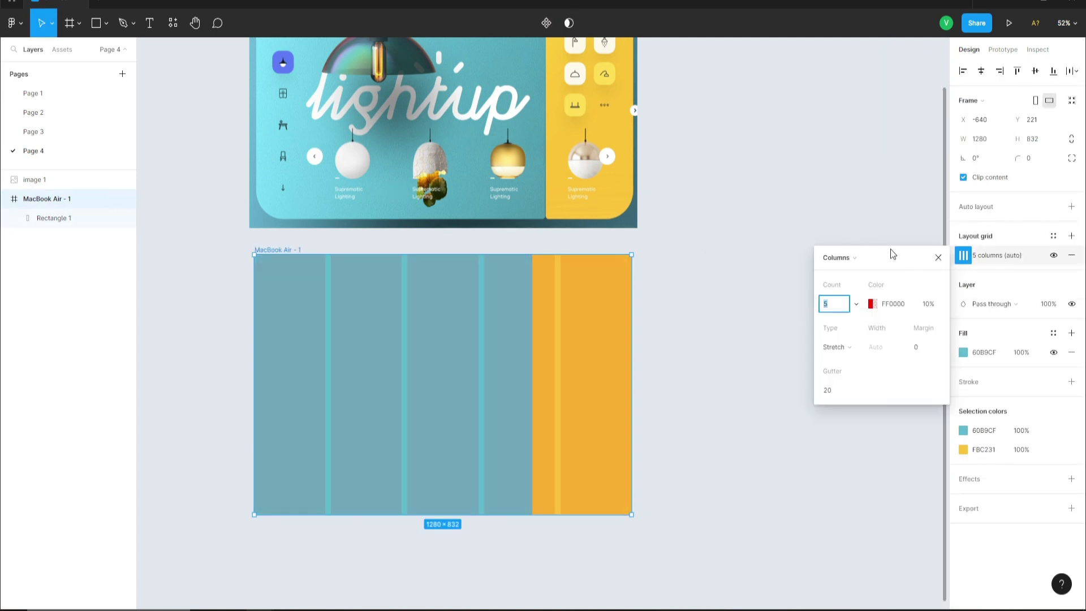
click(832, 307)
text(12)
key(Return)
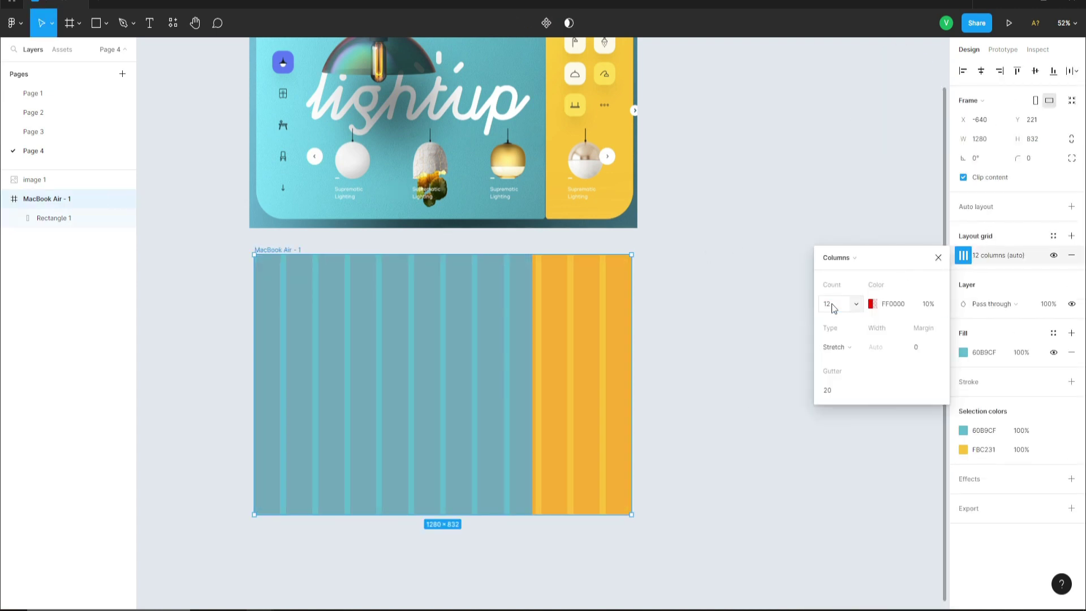
Set the frame's column grid to 8 columns, with a margin of 30 and a gutter of 15.
text(15)
key(Return)
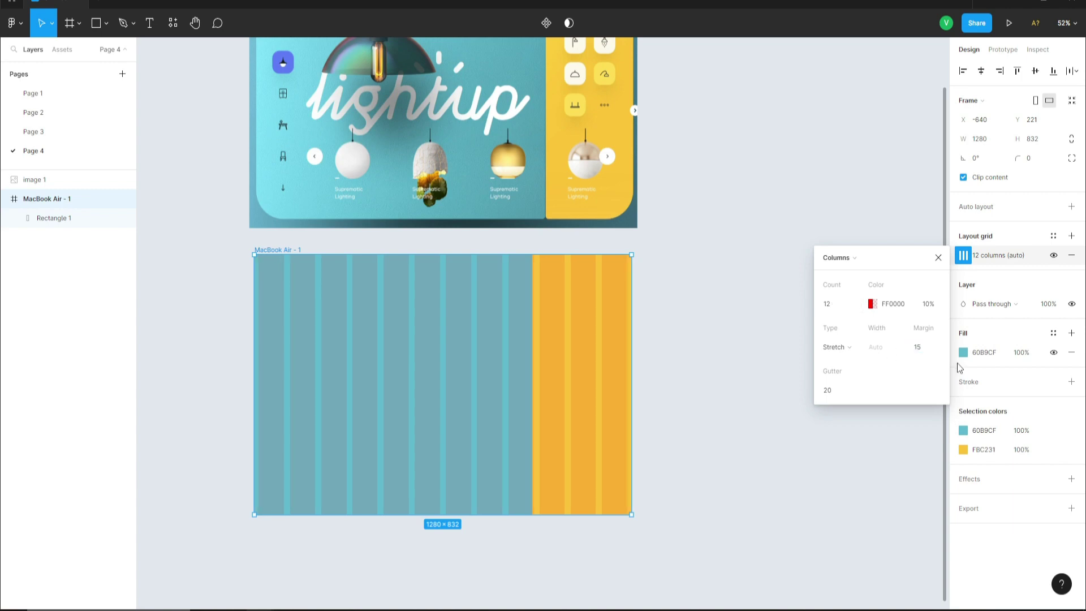
text(8)
key(Return)
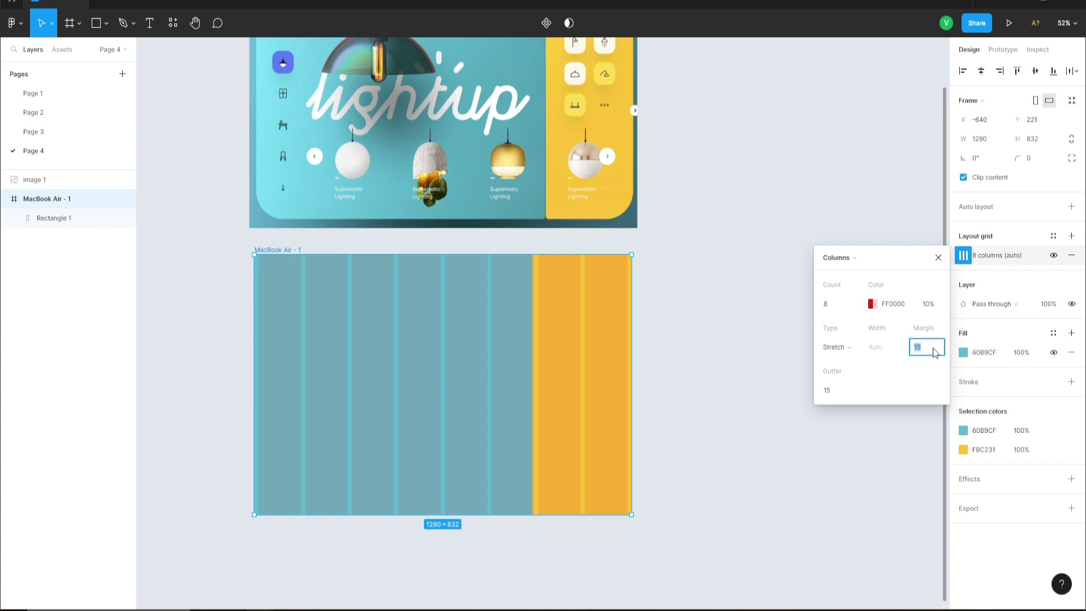
text(30)
key(Return)
click(756, 316)
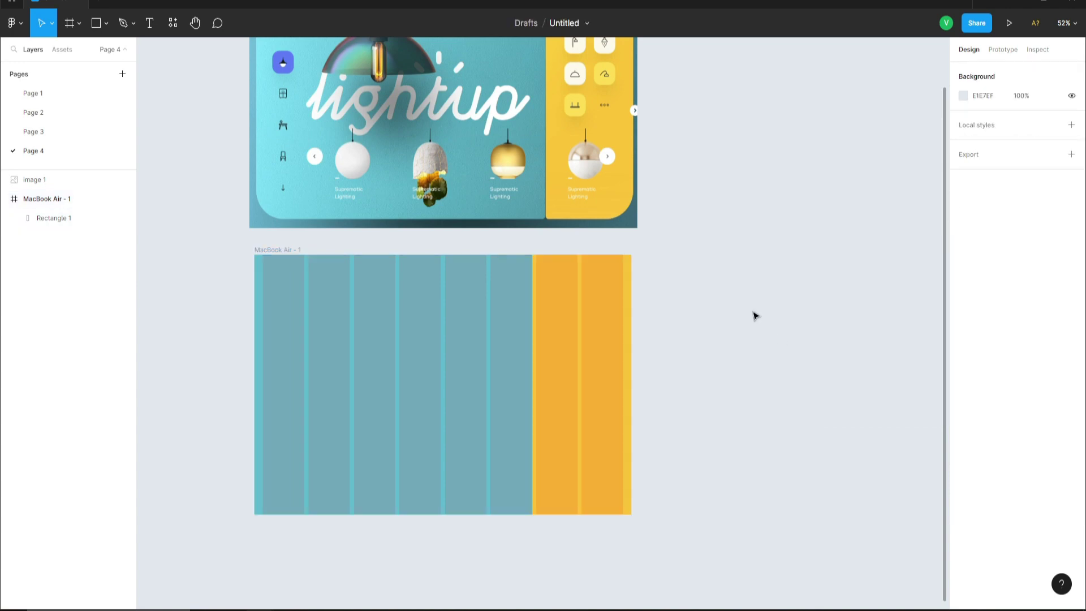
Hide the layout grid of the MacBook Air frame.
click(557, 399)
scroll(532, 317, up, 3)
click(792, 301)
scroll(783, 308, down, 1)
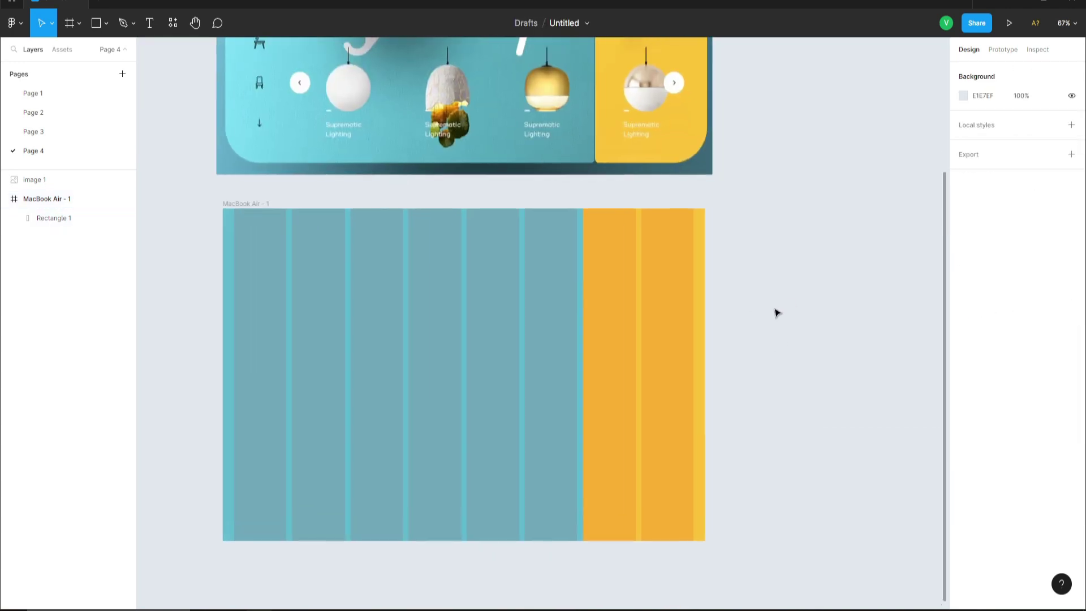
scroll(777, 313, up, 1)
click(225, 203)
click(1049, 255)
click(780, 305)
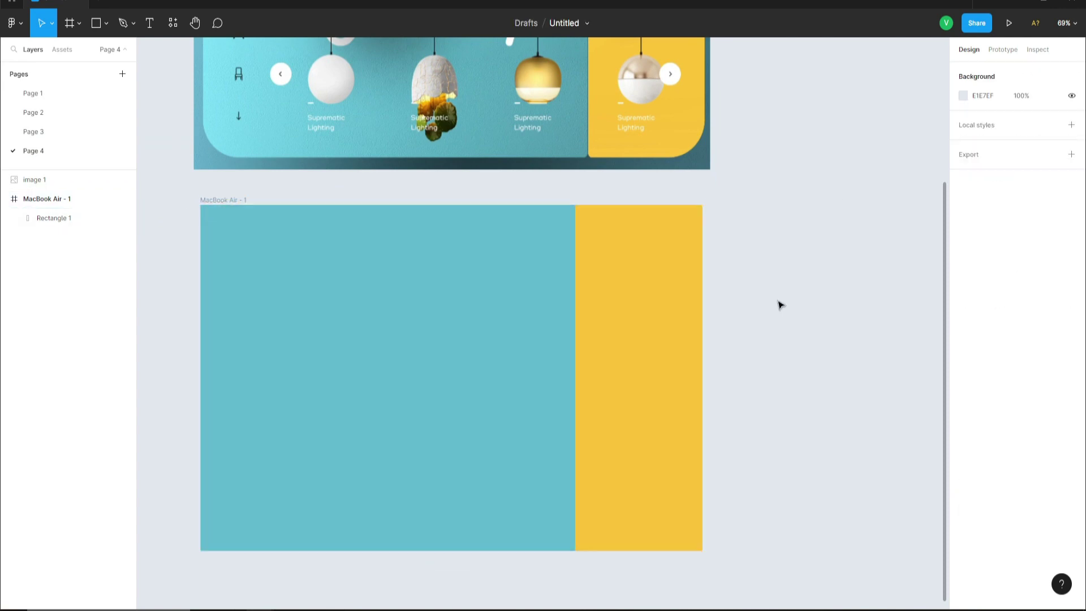
Draw a square of about 79 × 79 in the upper part of the yellow panel.
scroll(566, 346, up, 4)
scroll(722, 354, down, 4)
scroll(722, 354, up, 3)
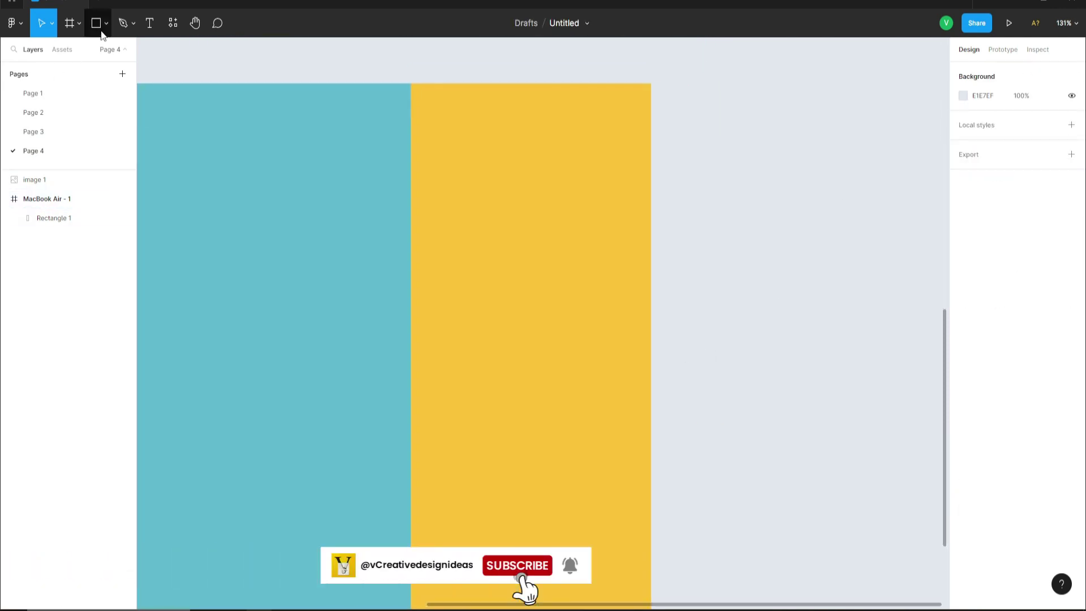
click(106, 24)
click(110, 48)
drag(436, 237, 497, 300)
click(824, 303)
scroll(692, 439, down, 4)
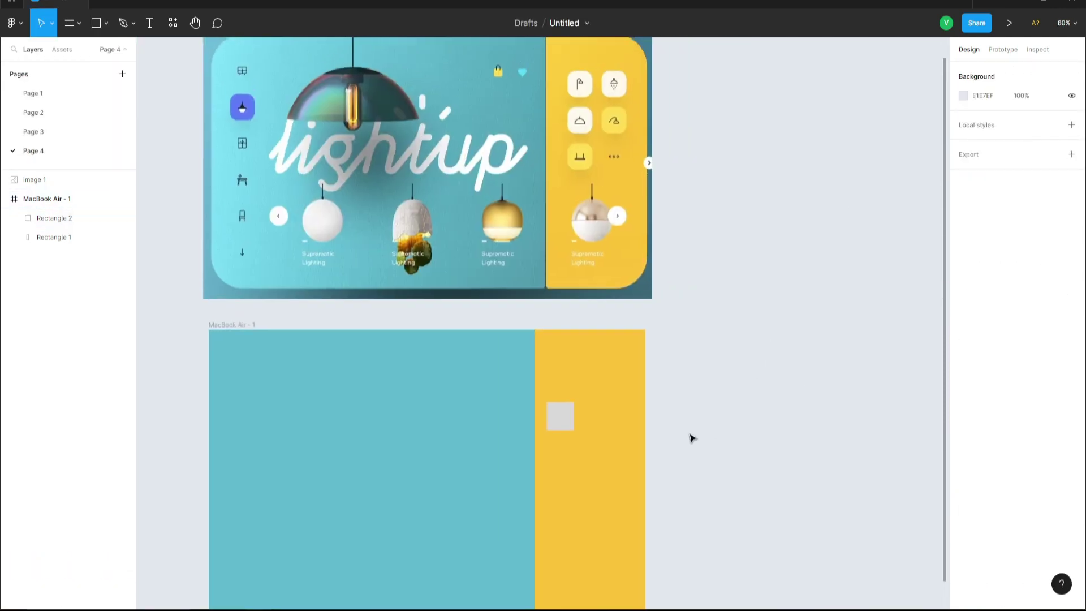
Fill the new square with white FFFFFF and set its corner radius to 15.
scroll(594, 420, up, 4)
click(509, 412)
click(963, 313)
drag(826, 323, 803, 301)
click(940, 295)
click(1033, 145)
text(1)
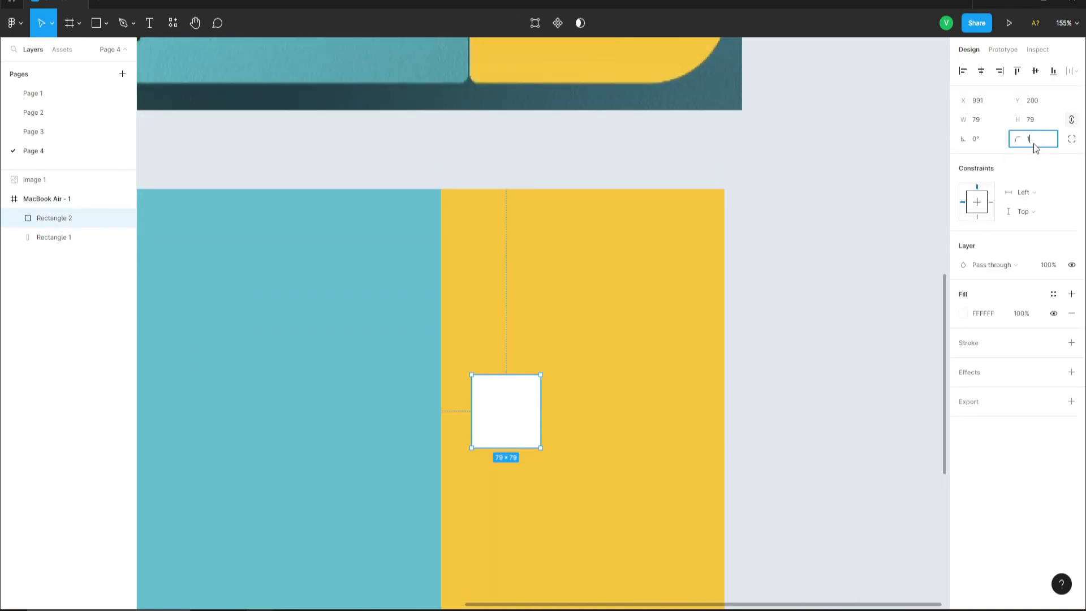
text(5)
key(Return)
click(814, 243)
Duplicate the rounded square to its right and centre the pair horizontally in the upper part of the yellow panel.
drag(485, 409, 610, 408)
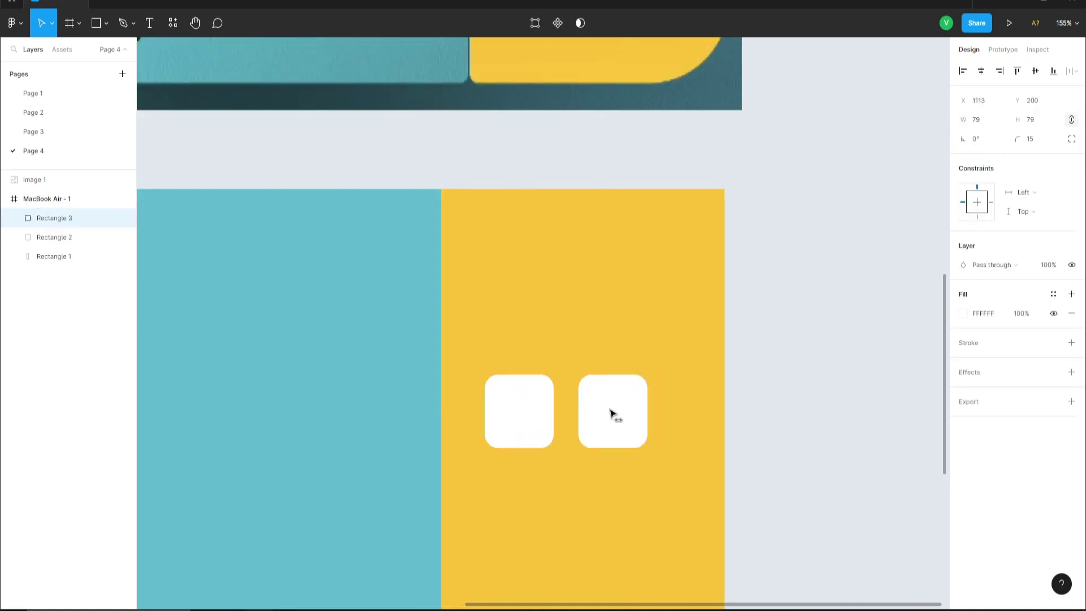
shift+click(514, 407)
drag(514, 407, 531, 407)
click(691, 424)
scroll(691, 425, down, 4)
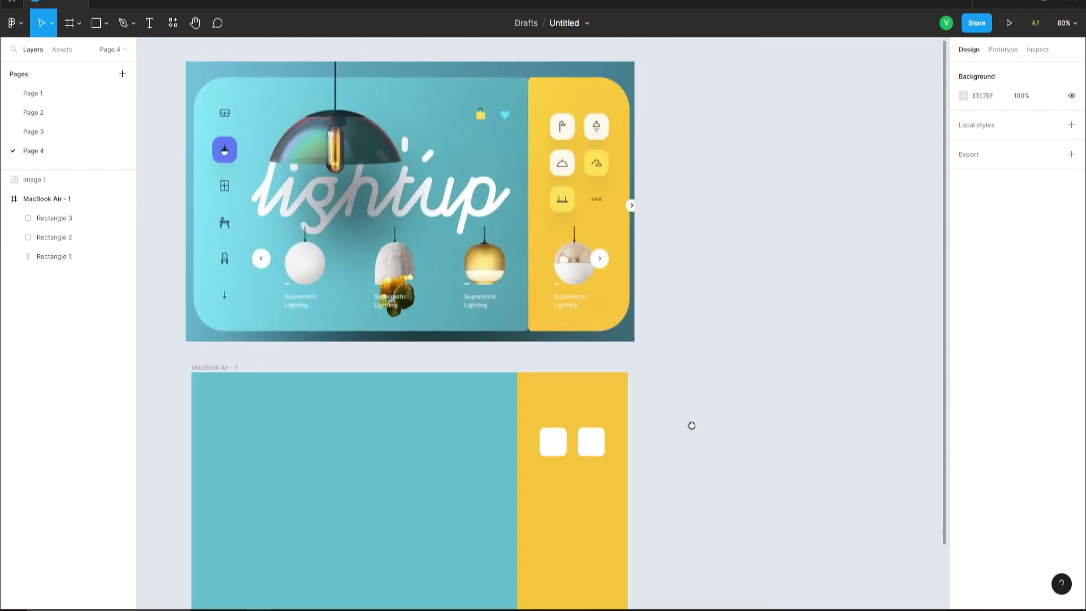
Add a soft drop shadow cast down and to the right to the left white square.
scroll(691, 425, up, 4)
click(494, 349)
click(964, 390)
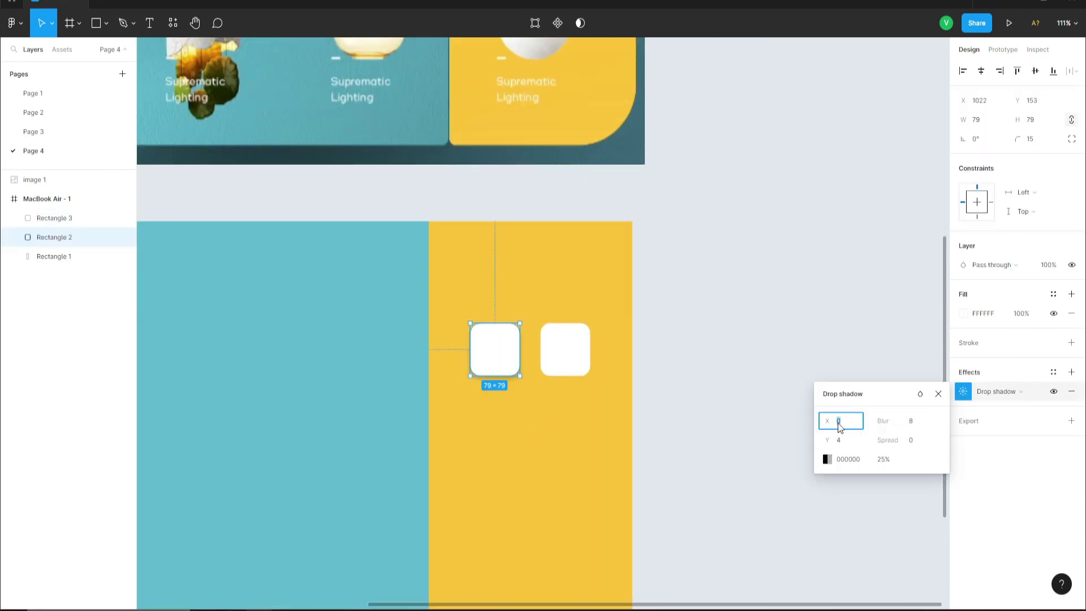
click(732, 328)
scroll(724, 345, up, 5)
scroll(697, 364, down, 5)
scroll(680, 366, up, 3)
Give the right square the same drop shadow and duplicate both squares as a second row with a gap of 30.
click(516, 332)
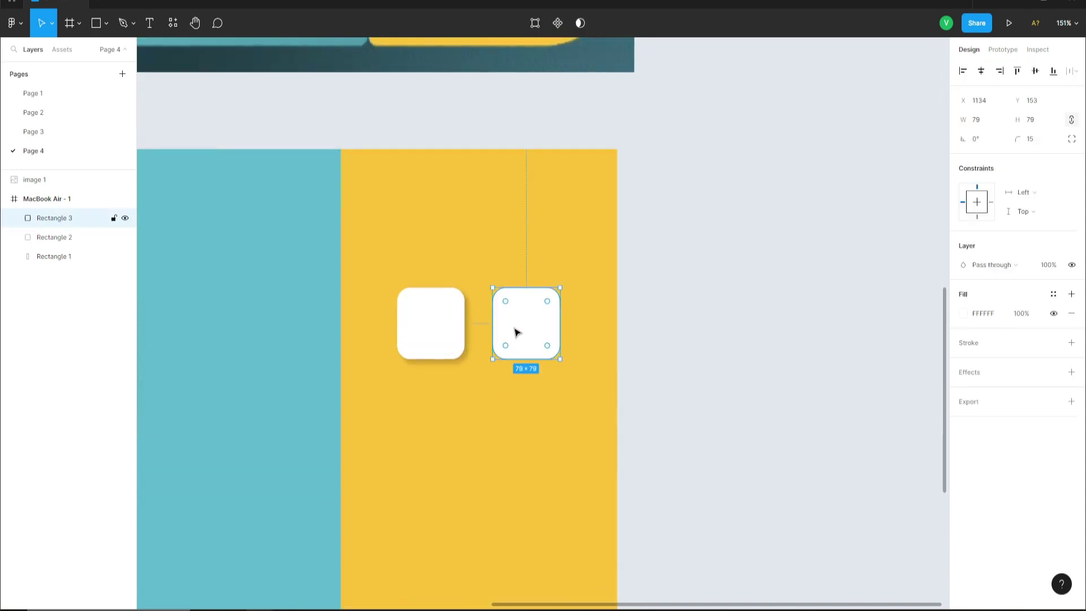
drag(531, 332, 461, 413)
shift+click(448, 320)
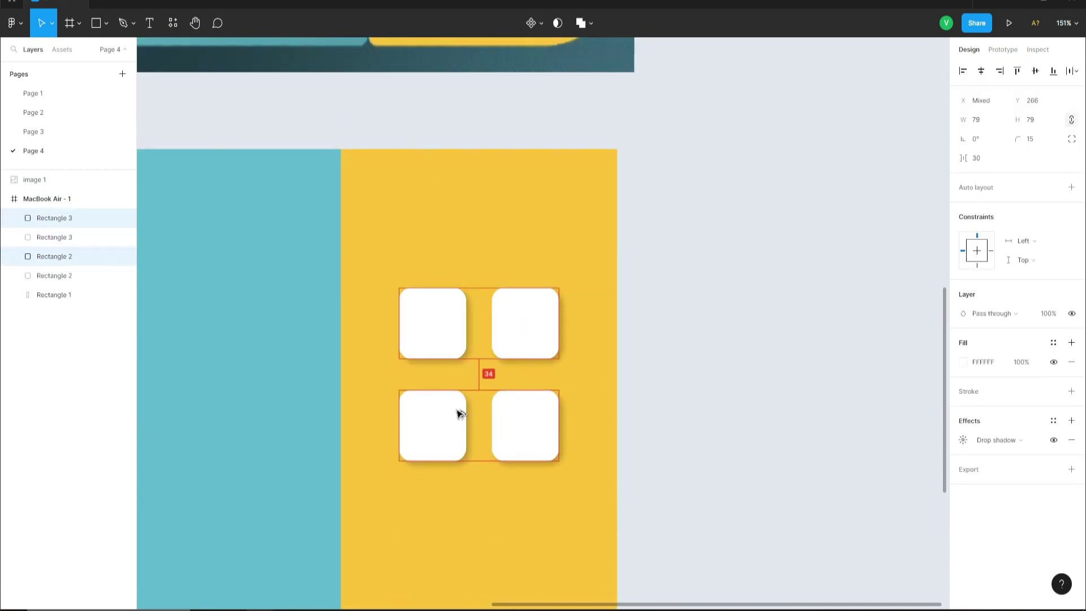
scroll(693, 393, down, 5)
scroll(715, 526, up, 5)
scroll(586, 381, down, 3)
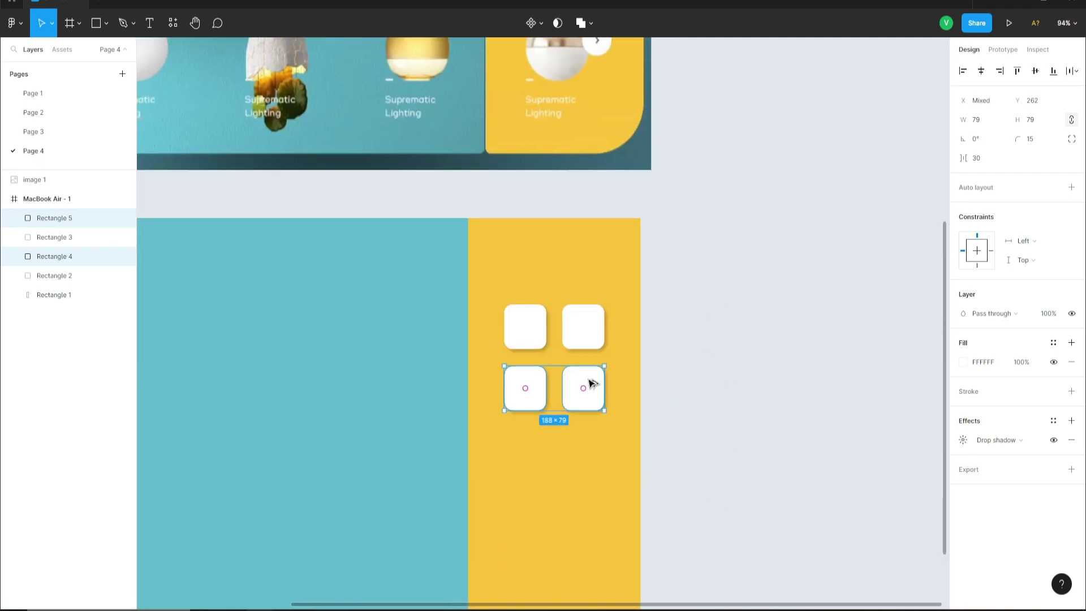
Duplicate the second row of white squares as a third row with a gap of 30.
drag(586, 381, 594, 444)
click(647, 484)
scroll(648, 484, down, 4)
click(614, 465)
click(754, 396)
click(614, 465)
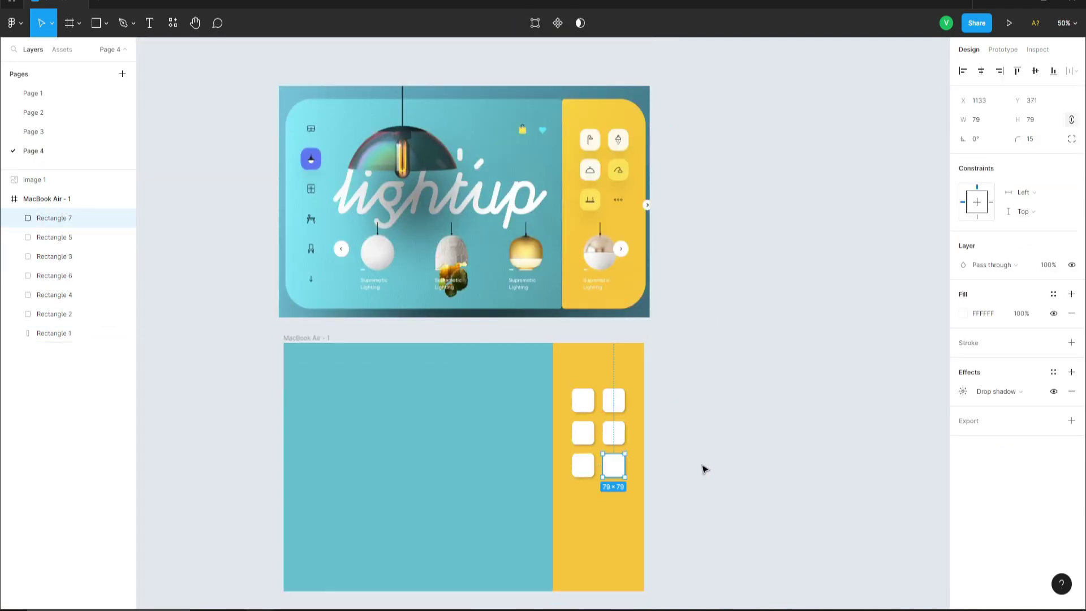
click(703, 467)
Fill the left square of the third row with the light yellow sampled from the reference image.
click(583, 466)
click(963, 313)
click(829, 475)
click(596, 195)
click(694, 242)
scroll(673, 350, down, 1)
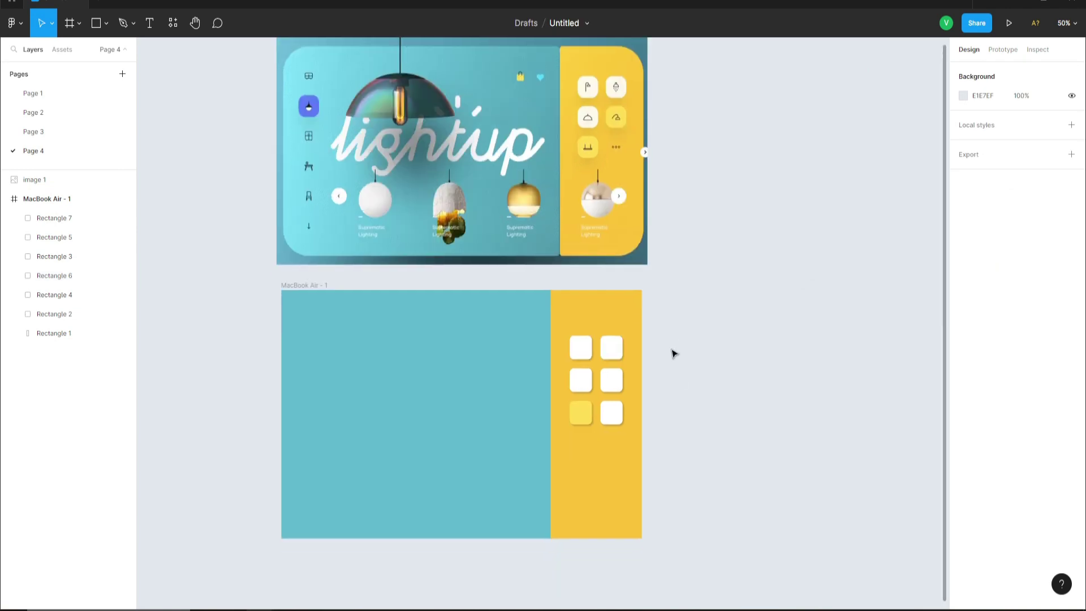
scroll(672, 357, up, 1)
scroll(672, 353, up, 1)
scroll(670, 350, up, 3)
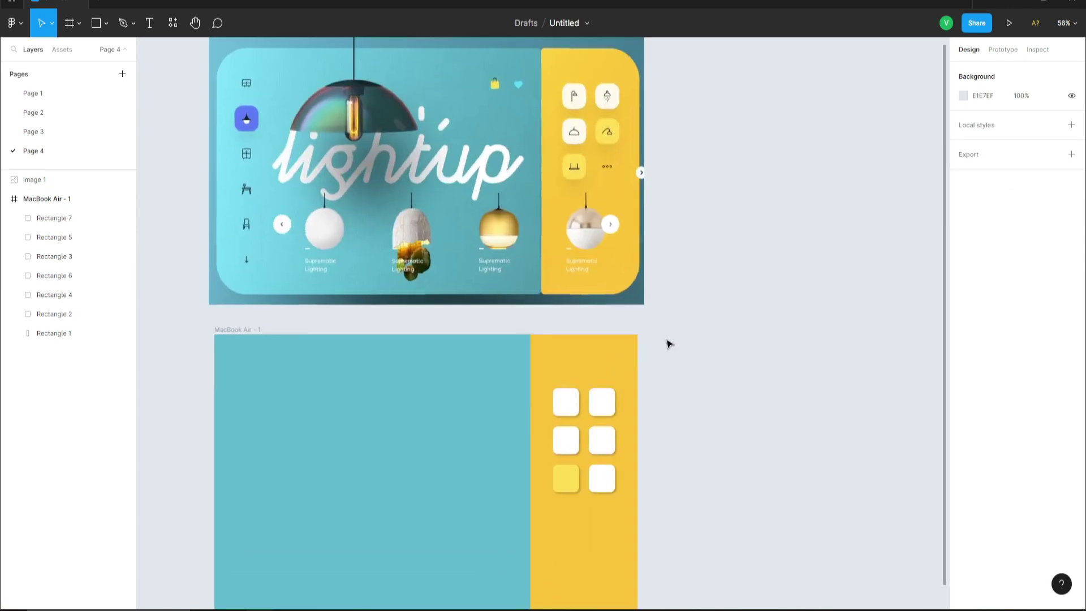
scroll(644, 317, down, 2)
scroll(648, 323, up, 3)
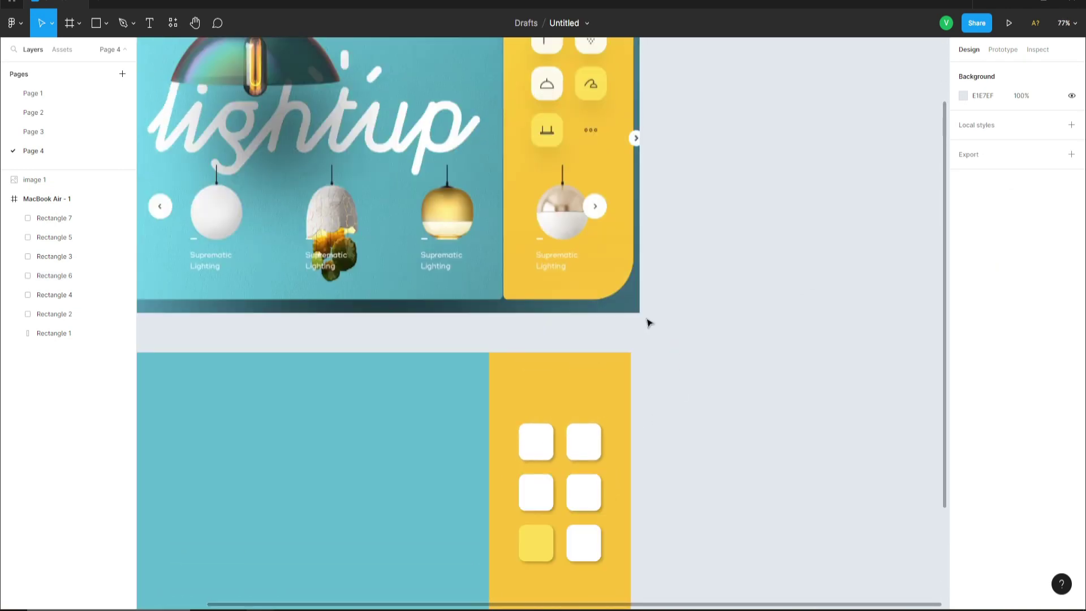
scroll(650, 320, down, 2)
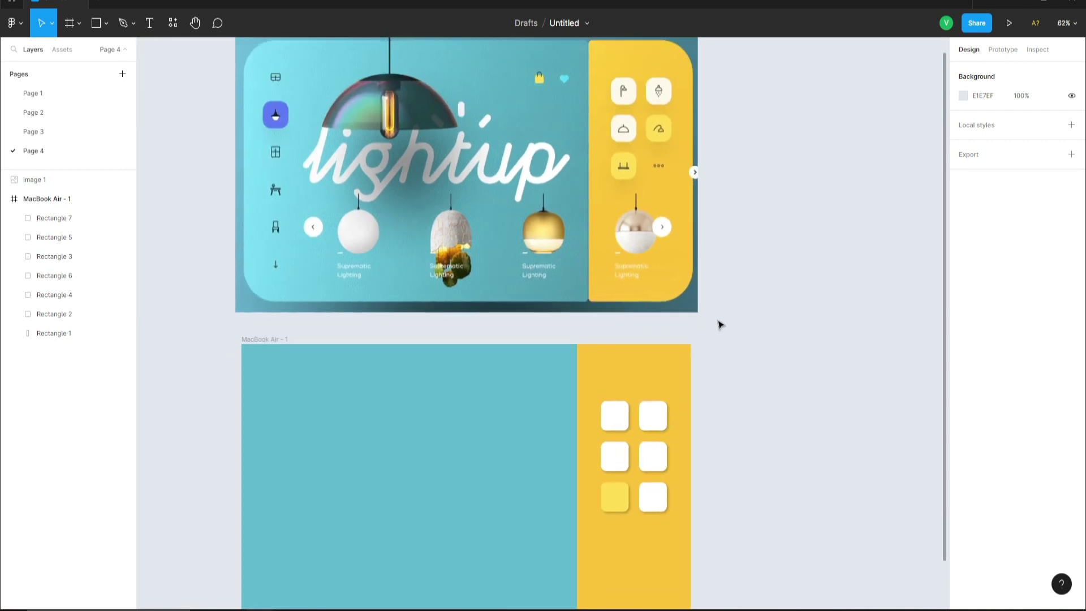
Copy the panel's top-left white square to the upper-left corner of the teal area, at about X 67, Y 74.
drag(718, 322, 754, 262)
click(661, 360)
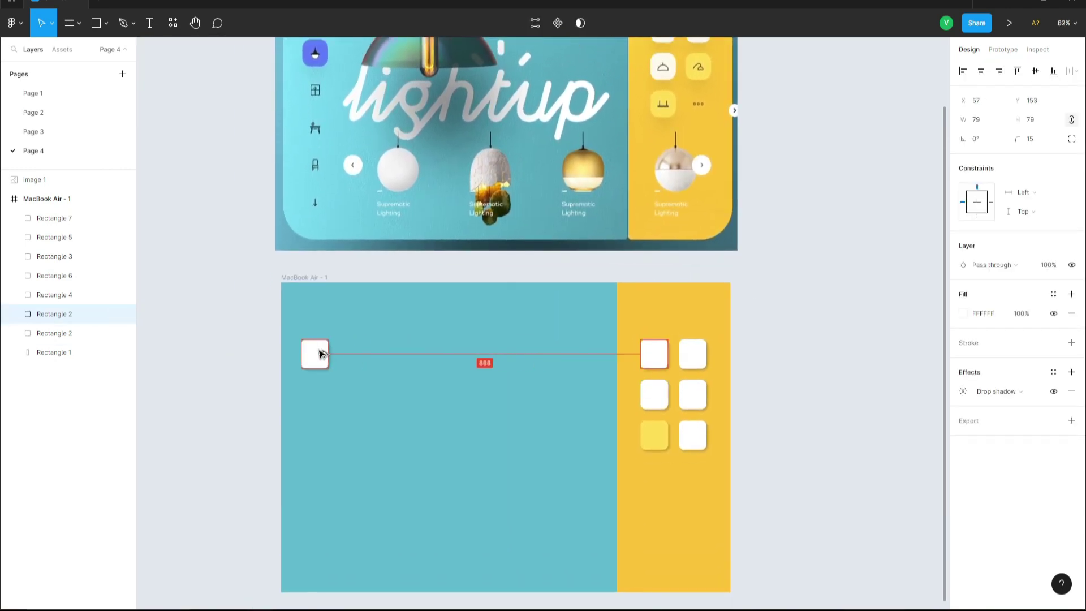
scroll(321, 314, down, 1)
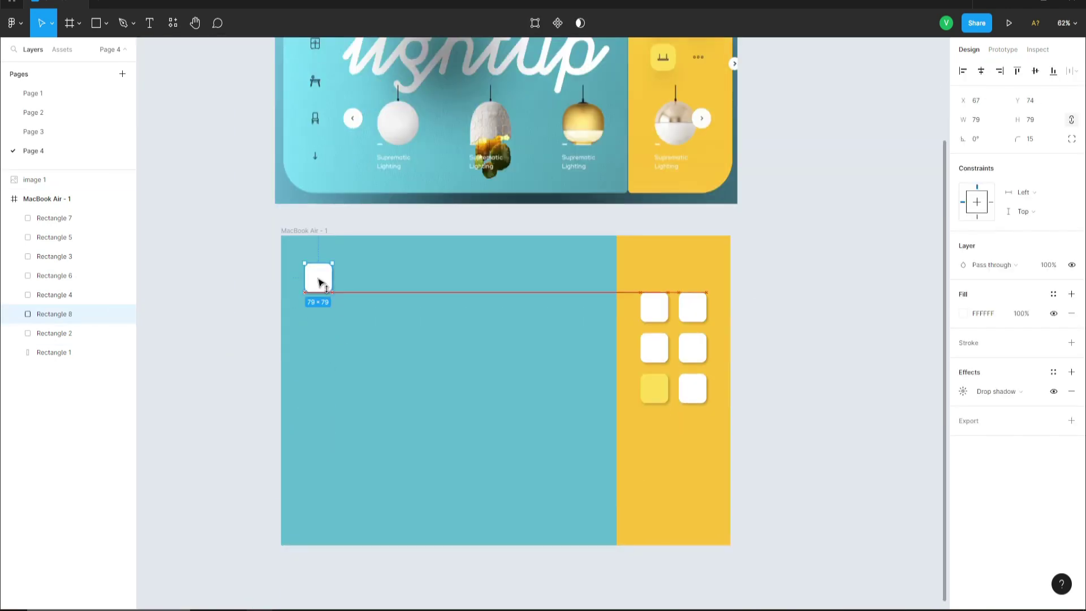
scroll(240, 317, up, 1)
scroll(243, 317, down, 2)
scroll(243, 317, up, 2)
Duplicate the square downward to form a vertical column of six squares spaced 30 apart.
drag(344, 188, 344, 248)
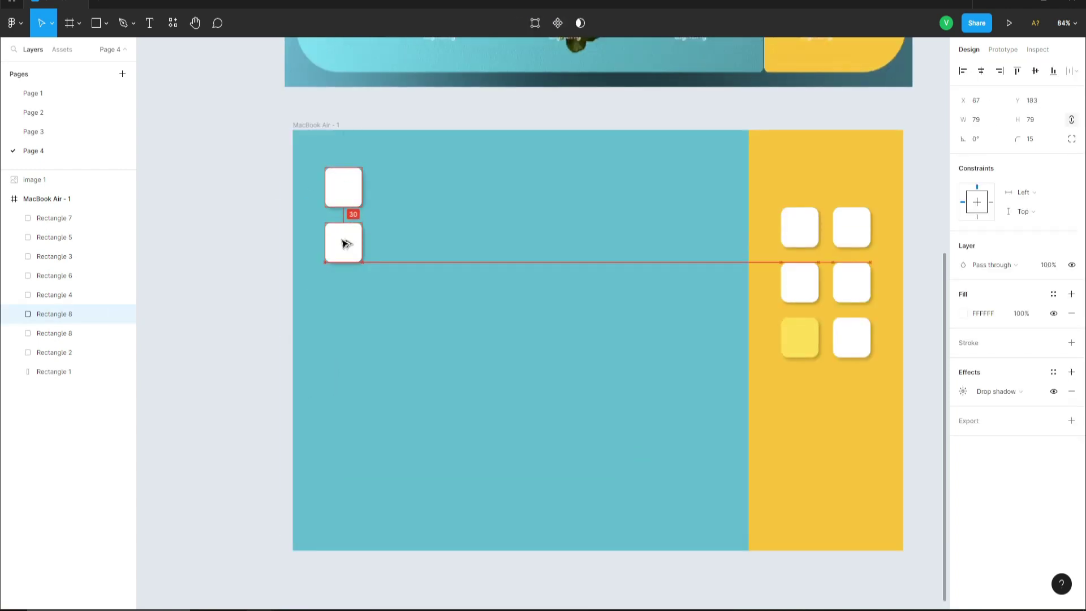
shift+click(339, 186)
drag(339, 185, 350, 420)
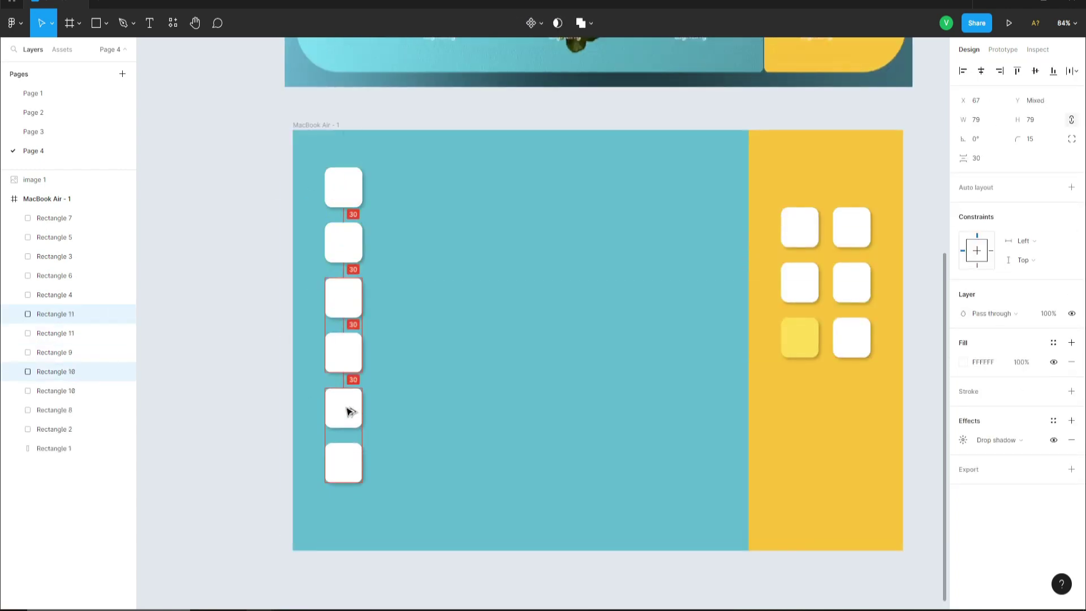
click(385, 430)
scroll(392, 431, down, 3)
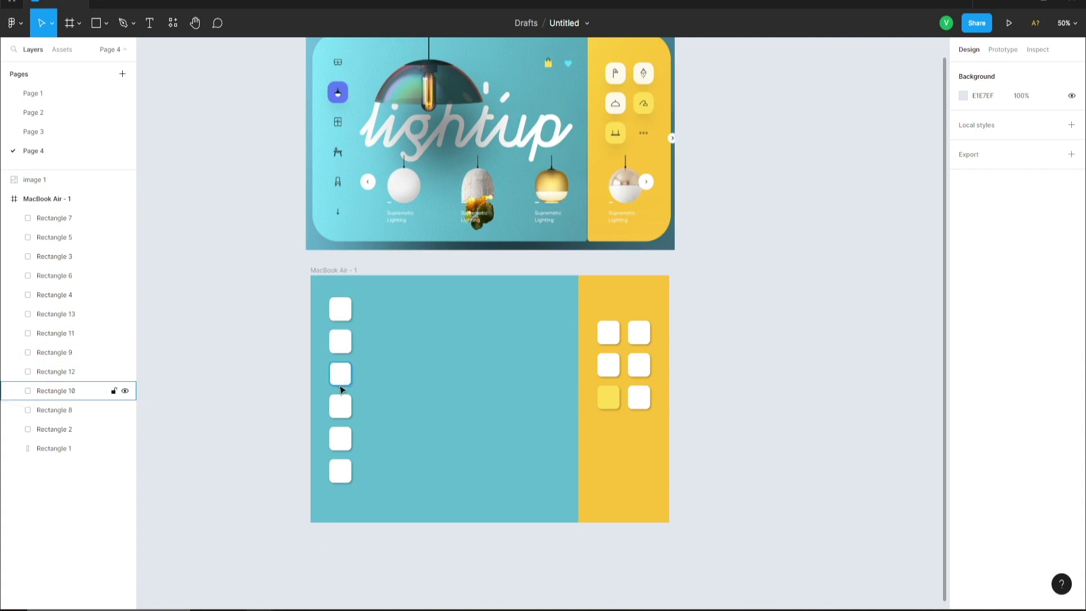
Fill every square in the teal area's column except the second with a slightly lighter teal.
click(340, 471)
click(250, 428)
click(340, 310)
shift+click(344, 375)
shift+click(342, 408)
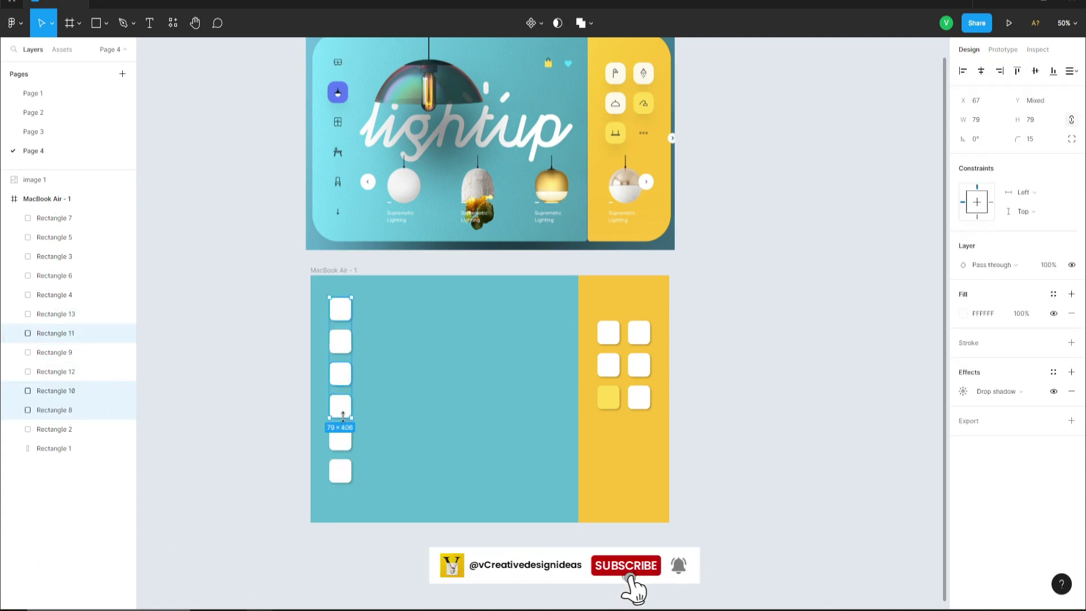
shift+click(340, 439)
shift+click(340, 471)
click(963, 314)
click(723, 367)
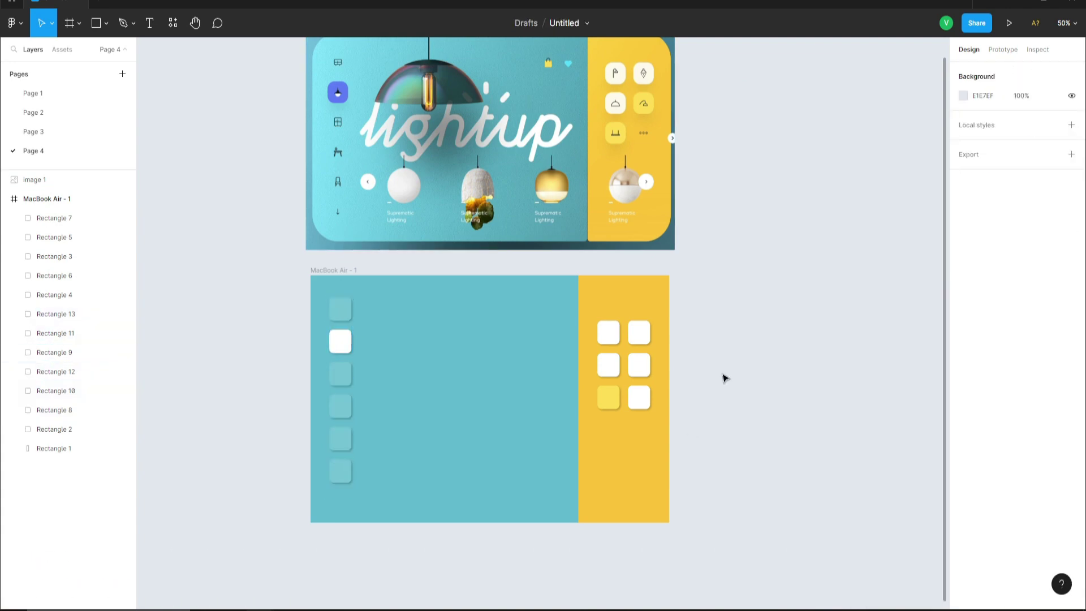
Place the floor_lamp icon on the yellow panel's top-left square and centre them on each other horizontally and vertically.
scroll(707, 396, up, 2)
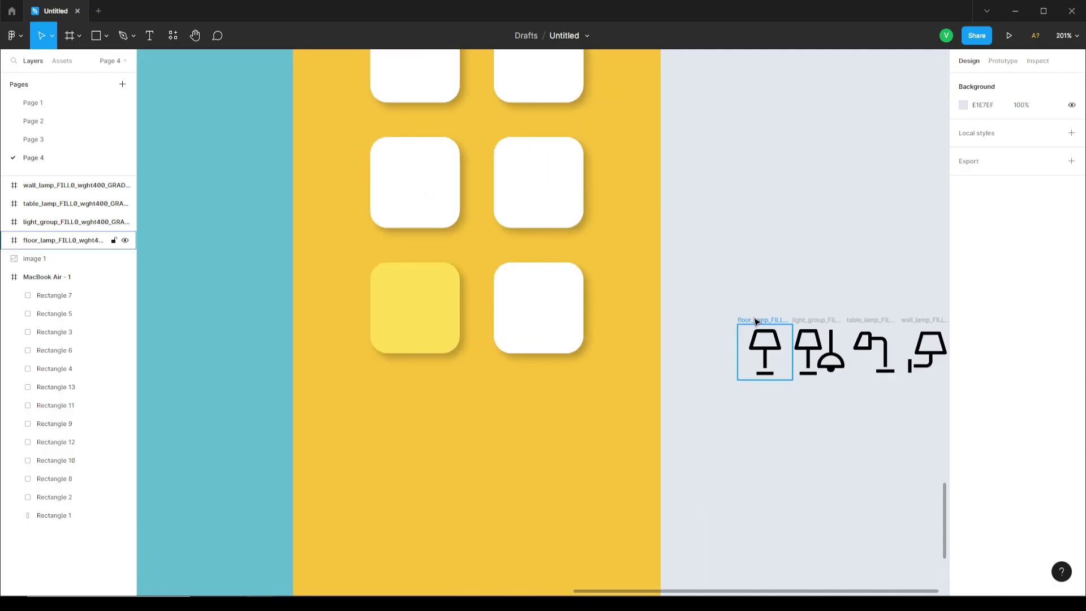
drag(756, 316, 409, 127)
shift+click(447, 139)
click(981, 81)
click(1035, 81)
click(715, 459)
scroll(715, 459, down, 6)
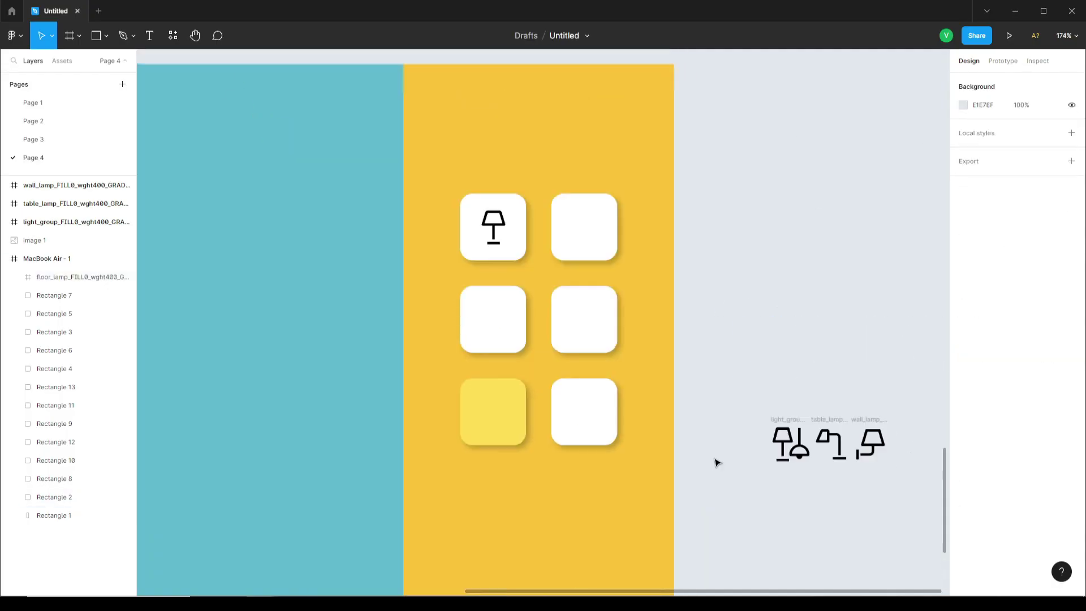
Change the floor lamp icon's colour from black to dark grey.
drag(685, 218, 667, 476)
scroll(625, 388, up, 10)
click(486, 385)
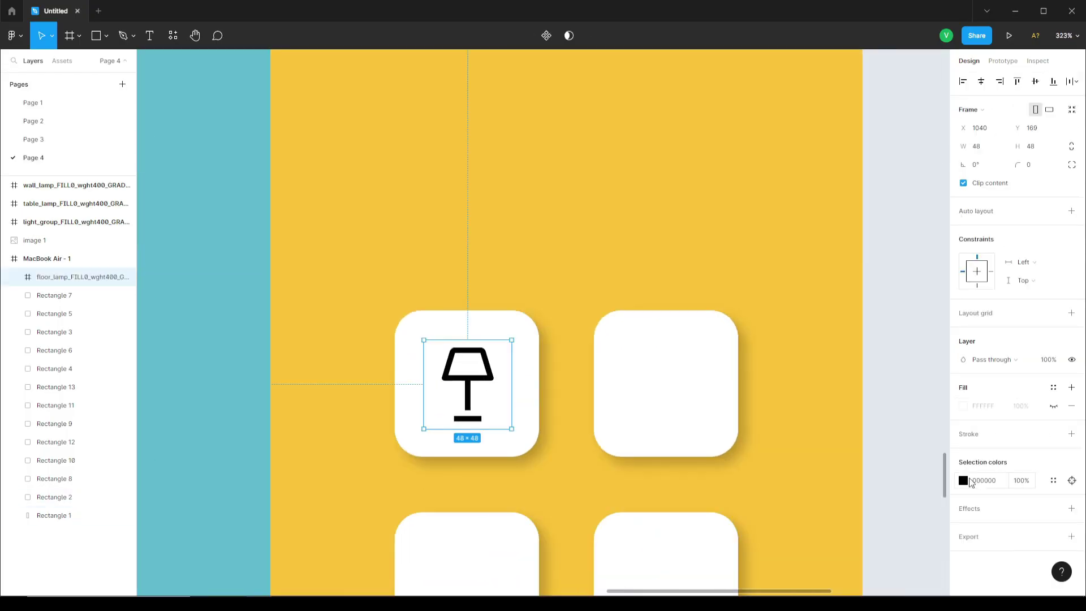
click(963, 480)
click(767, 407)
scroll(730, 381, down, 3)
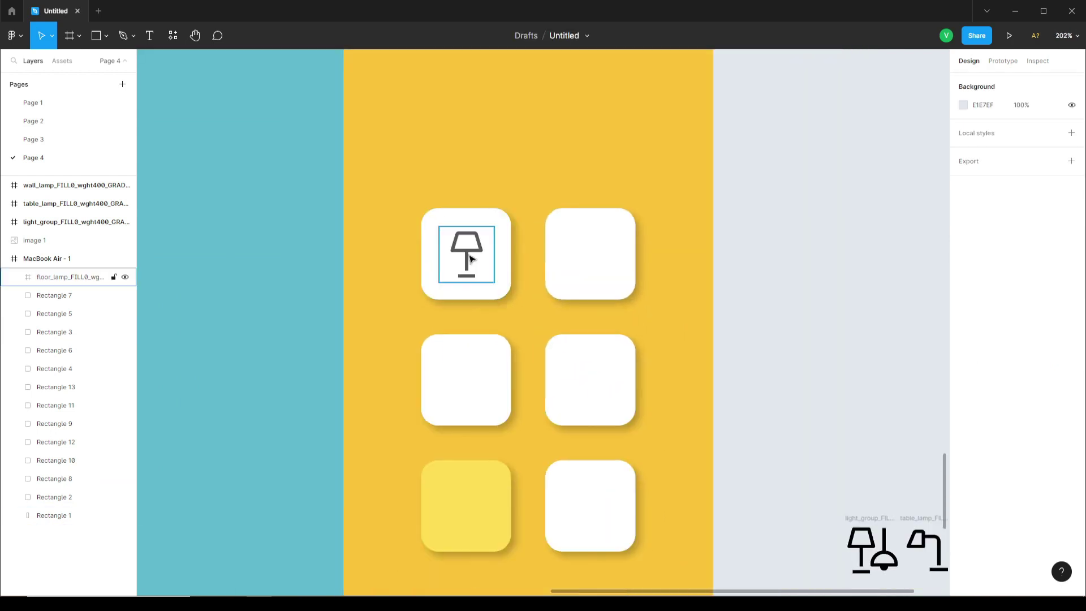
Place the light_group icon on the yellow panel's top-right square and centre them on each other horizontally and vertically.
scroll(765, 291, down, 3)
scroll(766, 291, up, 1)
drag(879, 449, 601, 156)
shift+click(617, 152)
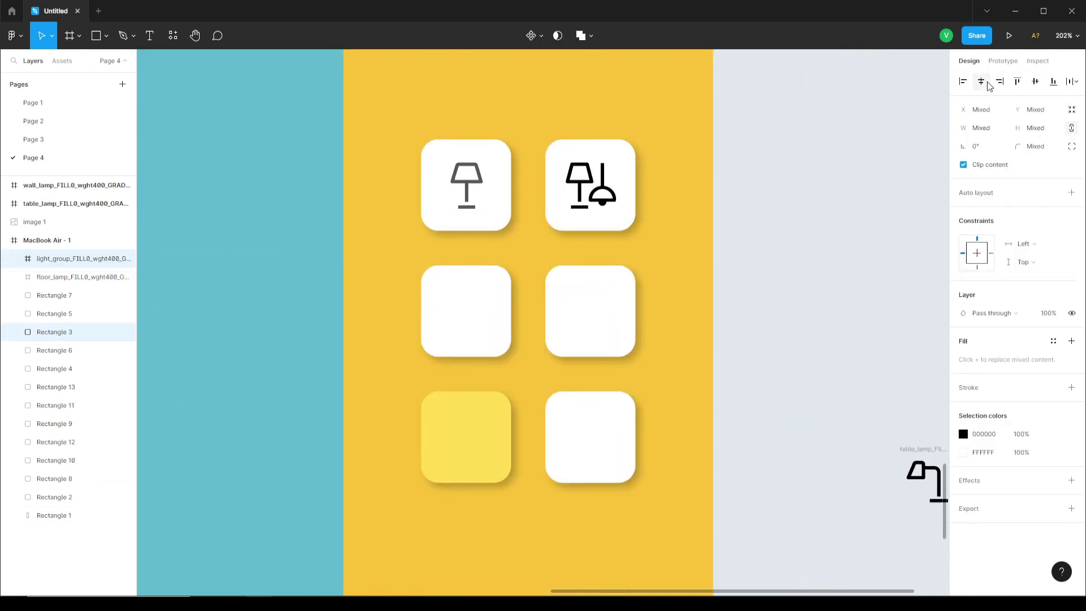
click(763, 310)
Place the table_lamp icon on the yellow panel's middle-left square and centre it horizontally and vertically.
scroll(763, 311, down, 2)
scroll(763, 310, right, 1)
drag(894, 414, 436, 245)
shift+click(475, 262)
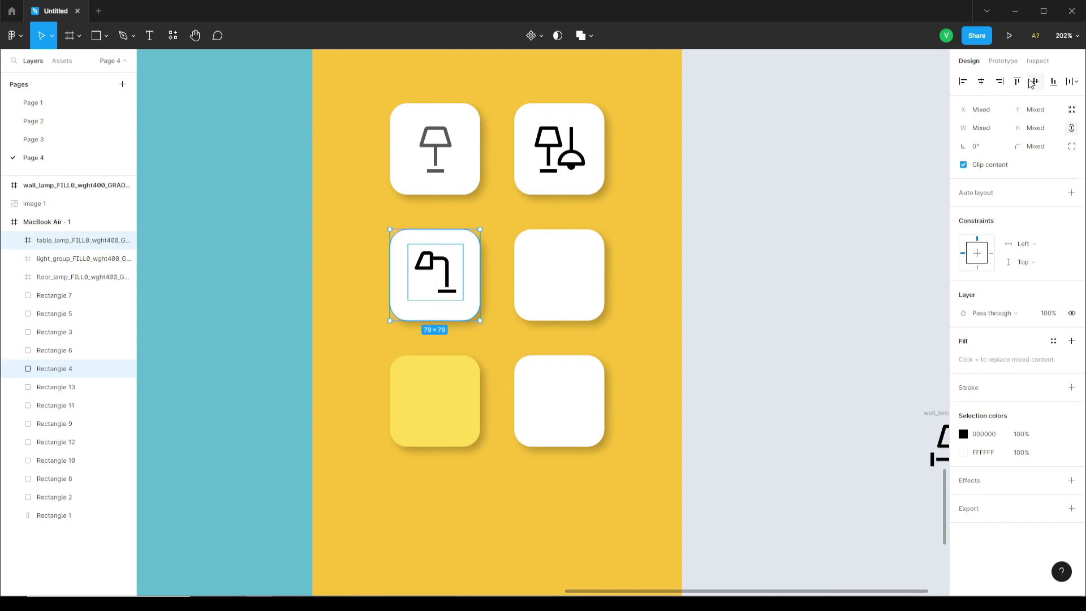
click(792, 317)
Place the wall_lamp icon on the yellow panel's middle-right square and centre it horizontally and vertically.
scroll(792, 316, right, 1)
drag(857, 444, 464, 277)
shift+click(497, 309)
click(980, 81)
click(1034, 81)
click(620, 320)
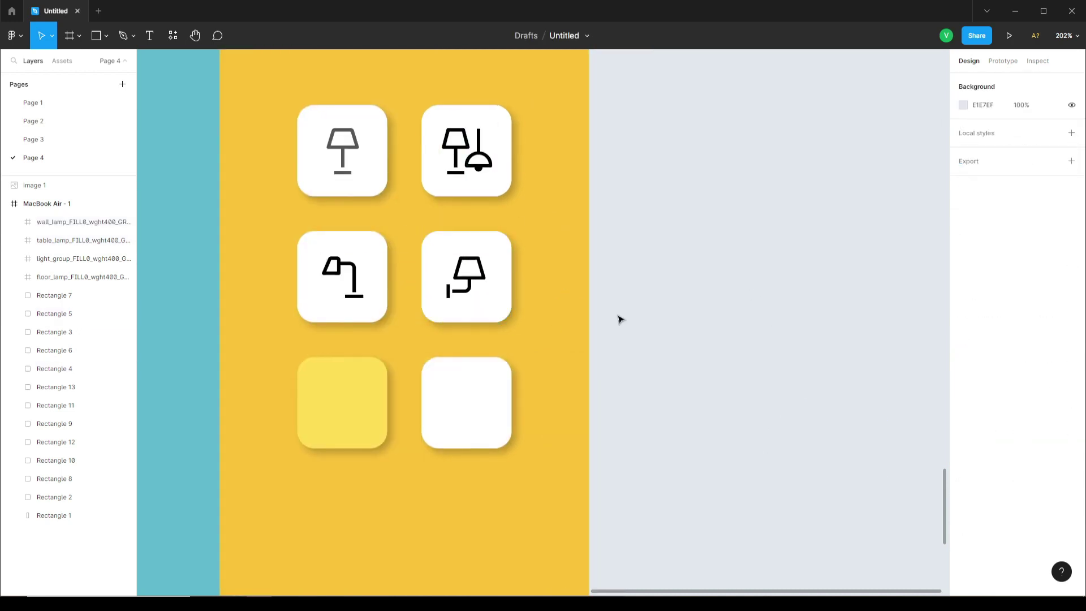
Place the light (pendant) icon on the light yellow square and centre it horizontally and vertically.
scroll(620, 320, left, 2)
scroll(625, 381, down, 4)
scroll(635, 375, right, 3)
scroll(637, 341, up, 2)
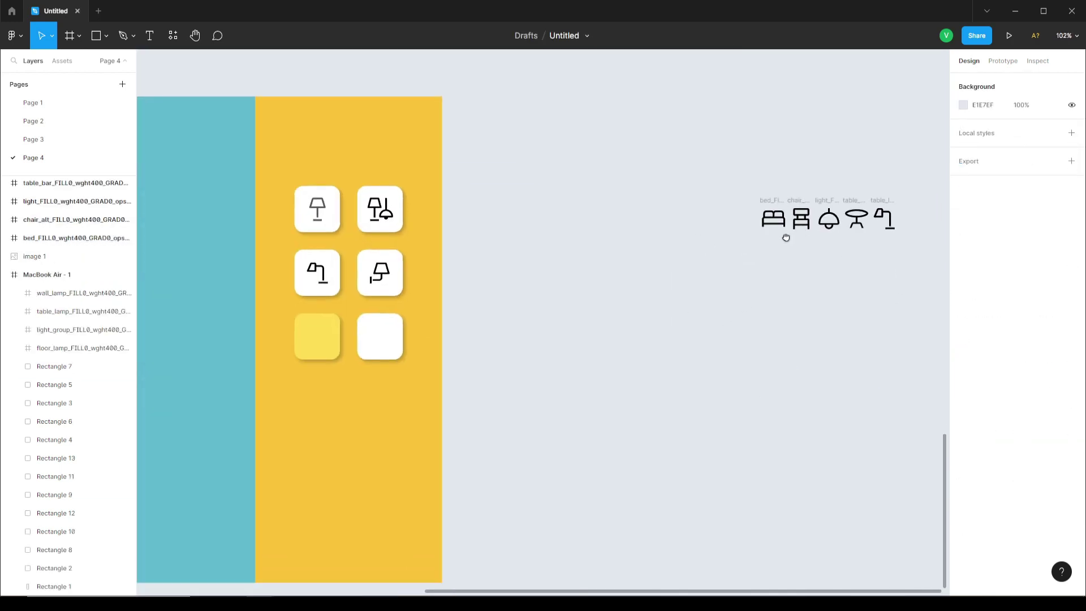
drag(826, 204, 322, 336)
scroll(323, 339, up, 2)
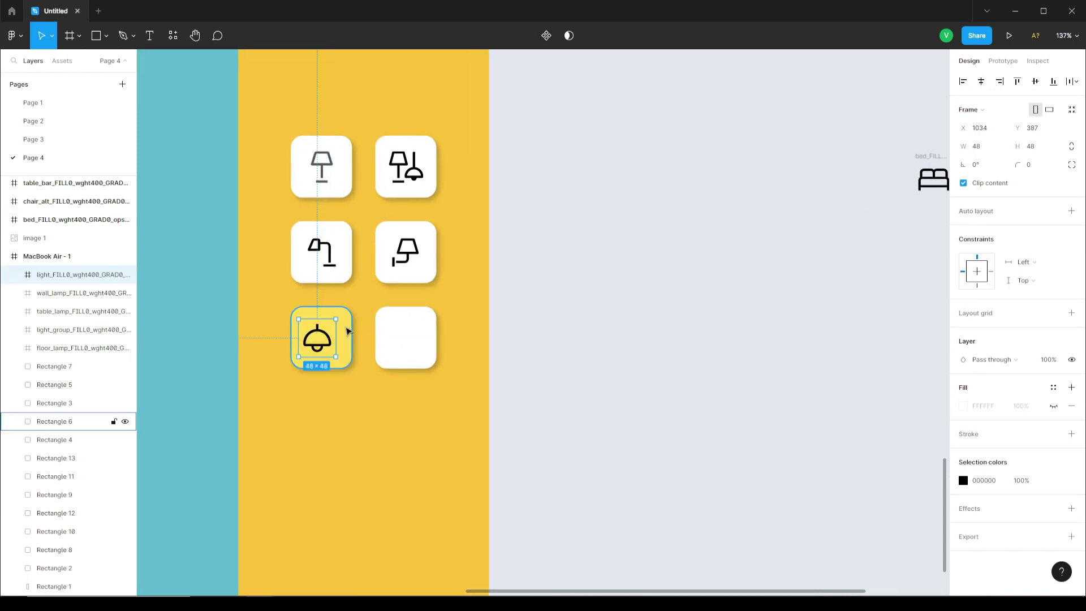
shift+click(347, 331)
click(981, 81)
click(1035, 81)
click(594, 336)
Place the bed icon on the first square of the teal area's column and centre it horizontally and vertically.
scroll(594, 336, down, 4)
drag(686, 303, 771, 294)
drag(842, 249, 205, 224)
scroll(188, 211, up, 4)
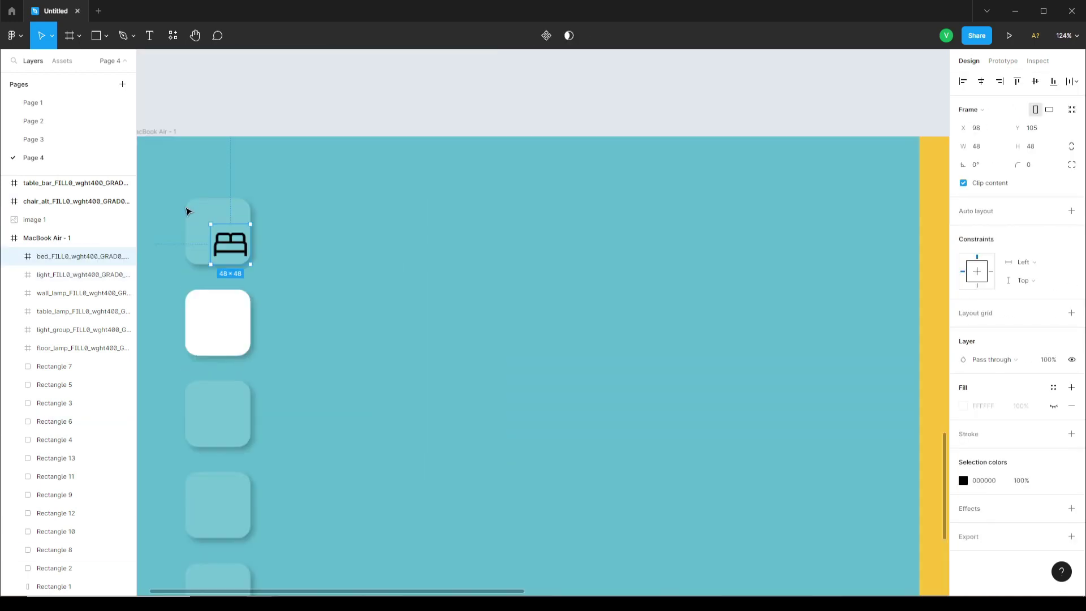
scroll(414, 343, up, 5)
shift+click(431, 286)
click(981, 80)
click(1035, 80)
click(345, 160)
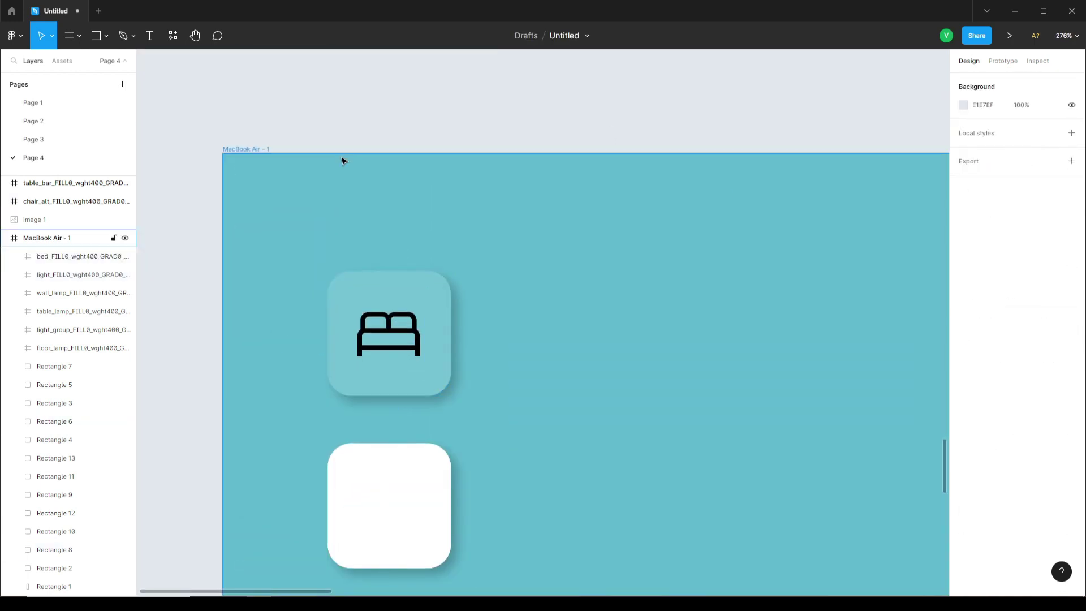
Place the chair_alt icon on the third square of the teal column and centre it horizontally and vertically.
scroll(344, 160, down, 8)
drag(871, 289, 230, 334)
scroll(209, 336, up, 8)
drag(339, 351, 332, 338)
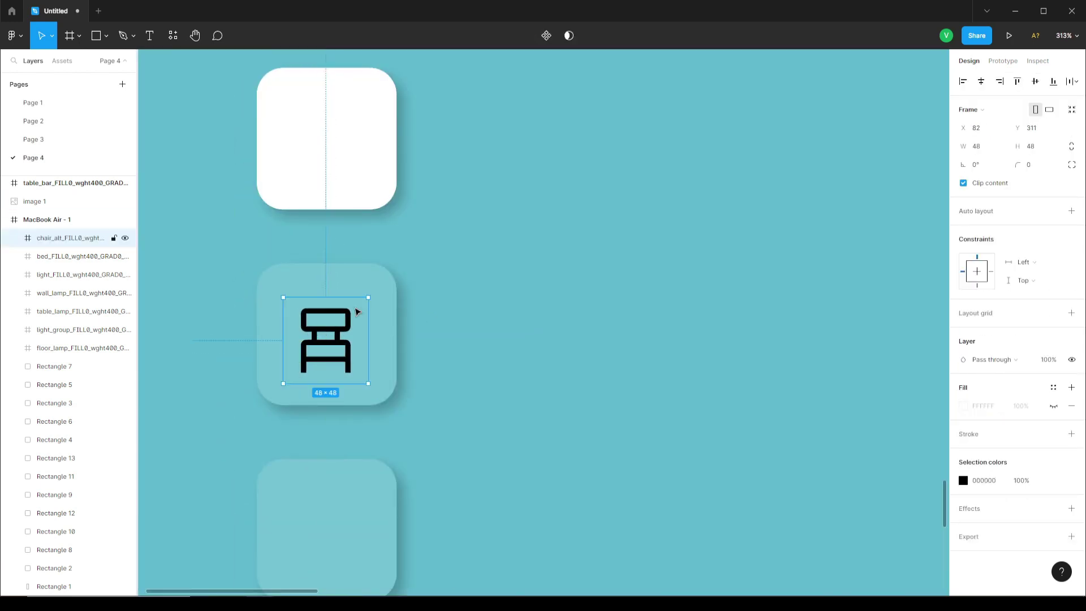
shift+click(373, 285)
click(981, 81)
click(1035, 81)
click(441, 322)
Place the table_bar icon on the teal column's fourth square and the remaining table_lamp icon on the fifth.
scroll(333, 366, down, 2)
scroll(332, 366, down, 7)
scroll(882, 300, right, 4)
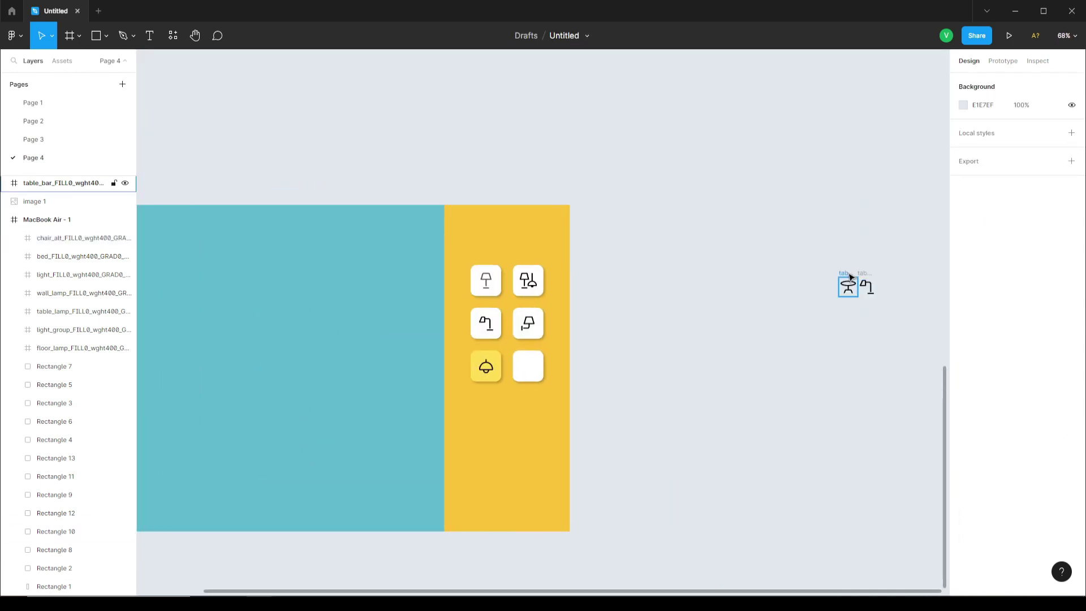
drag(847, 285, 310, 399)
scroll(326, 361, down, 2)
scroll(261, 413, up, 8)
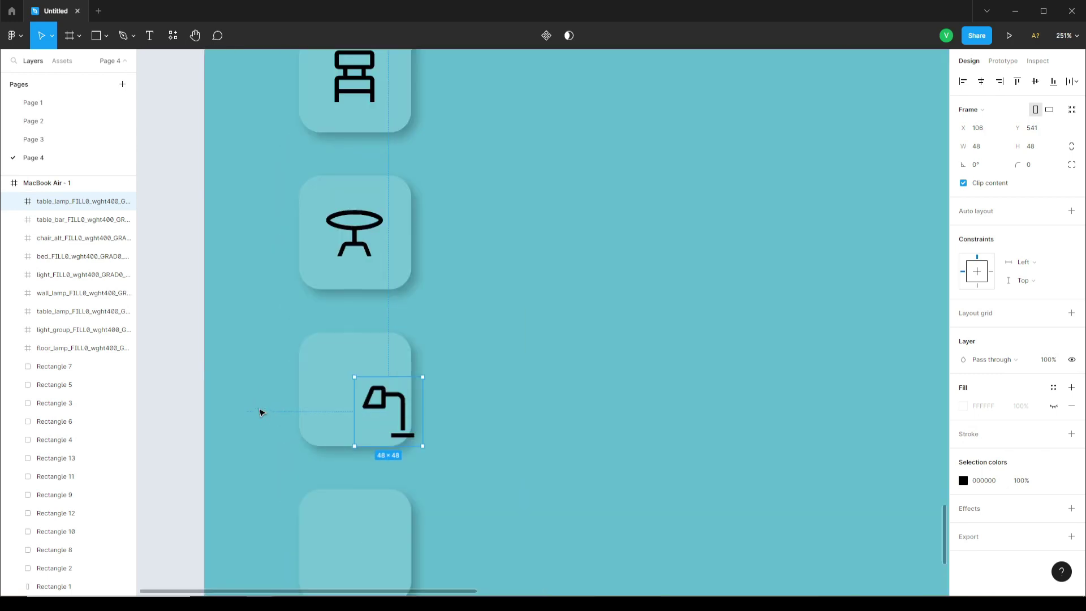
Centre the table lamp, bar table and chair icons on their squares in the teal column.
shift+click(398, 362)
click(356, 233)
shift+click(387, 192)
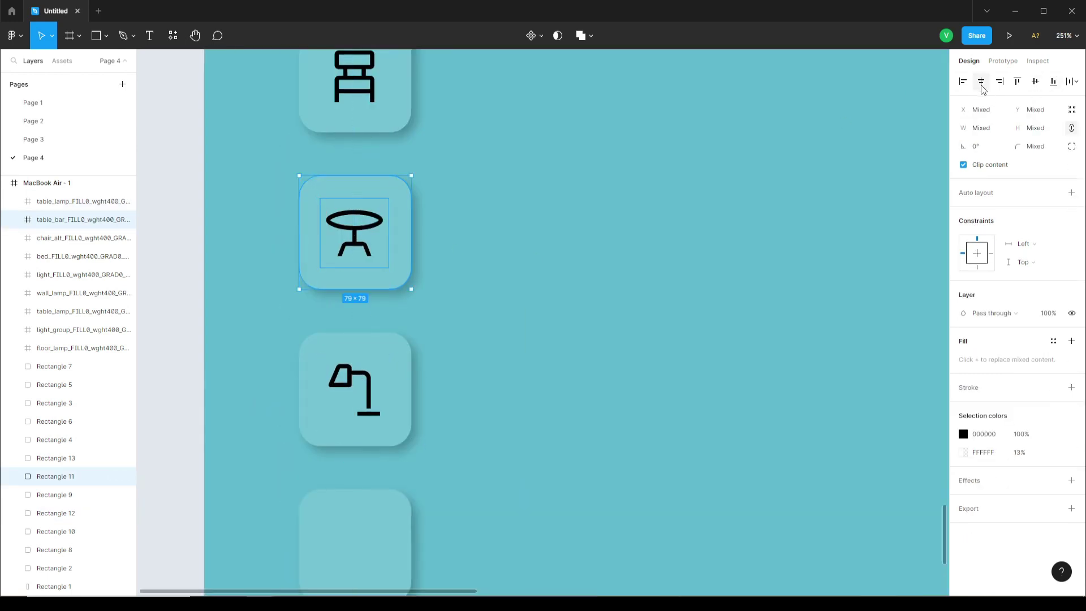
click(565, 249)
scroll(382, 273, up, 4)
click(357, 323)
shift+click(389, 288)
click(594, 361)
key(shift+1)
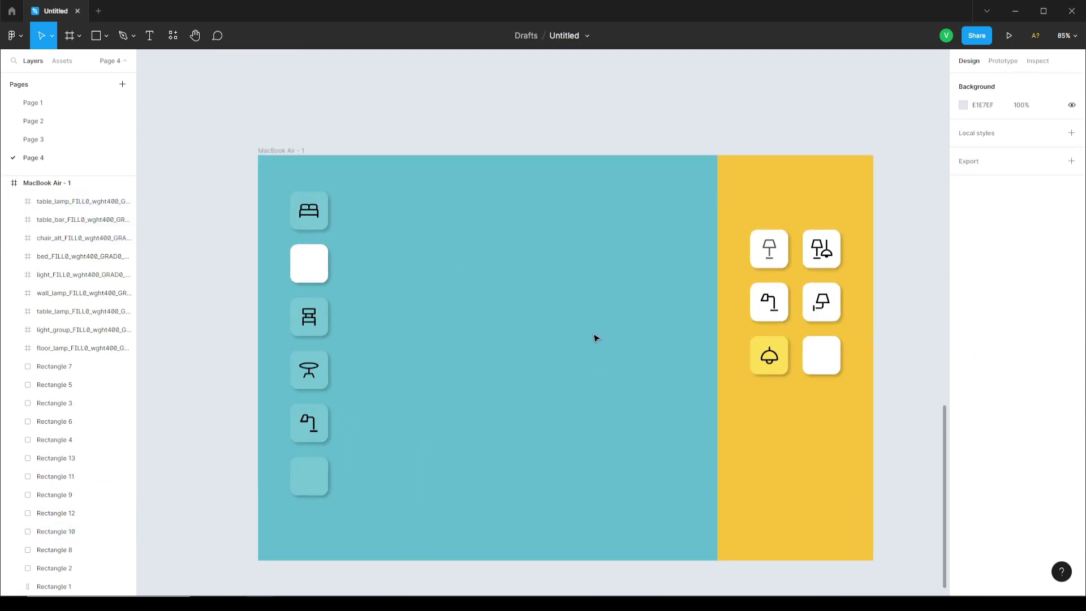
Copy the pendant light icon from the light yellow square to the teal column's white square and centre it there.
click(766, 356)
drag(766, 357, 308, 263)
scroll(317, 301, up, 5)
shift+click(359, 283)
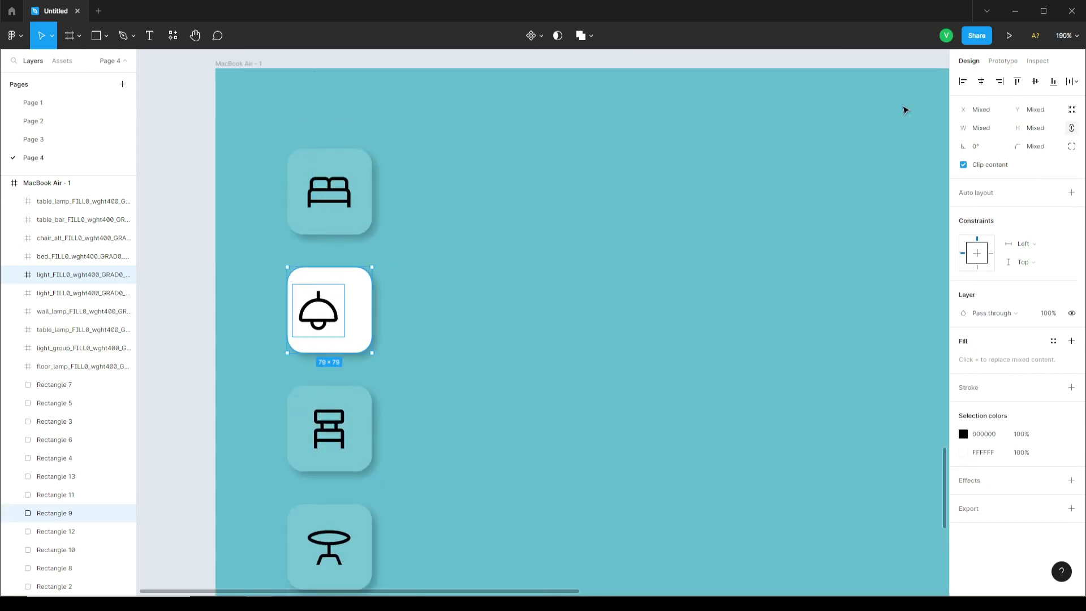
Add the px1371058 wall-texture image to the MacBook Air frame and move its layer directly above Rectangle 1.
key(shift+1)
key(ctrl+v)
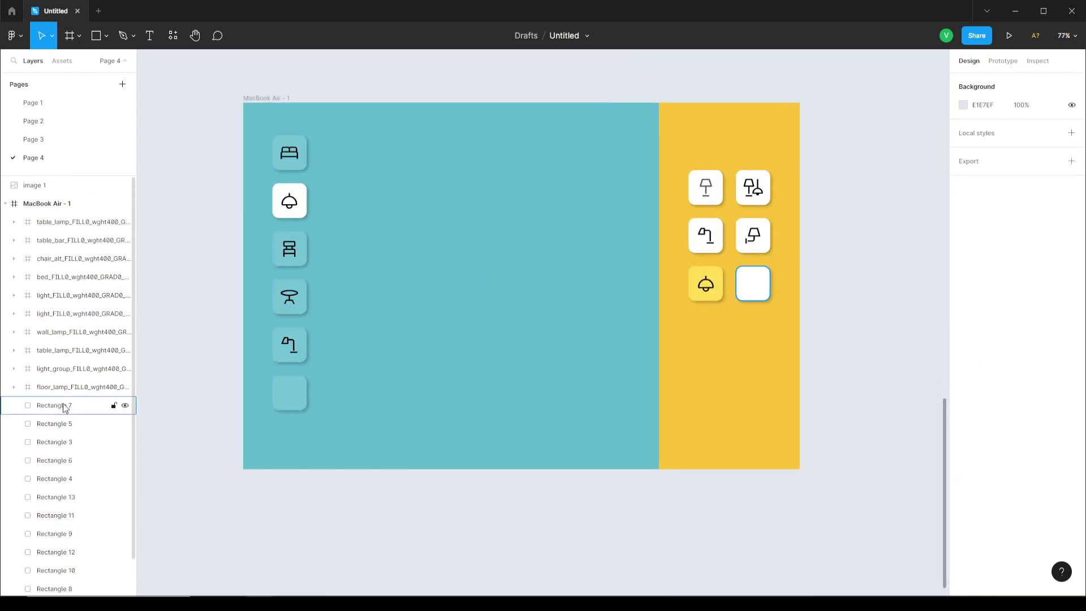
drag(73, 184, 71, 385)
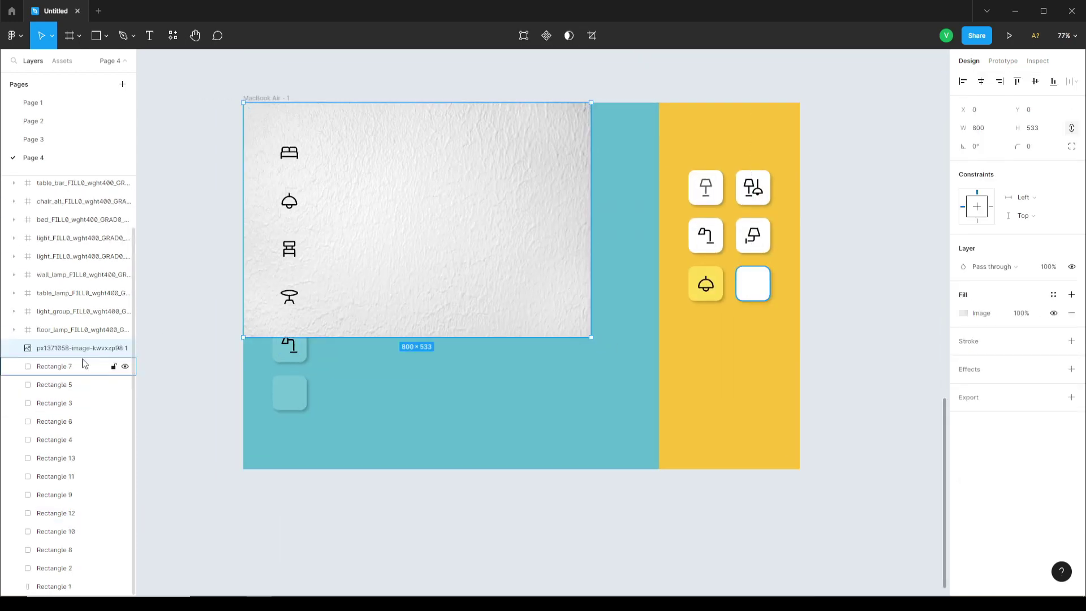
drag(71, 572, 70, 578)
click(62, 585)
click(66, 550)
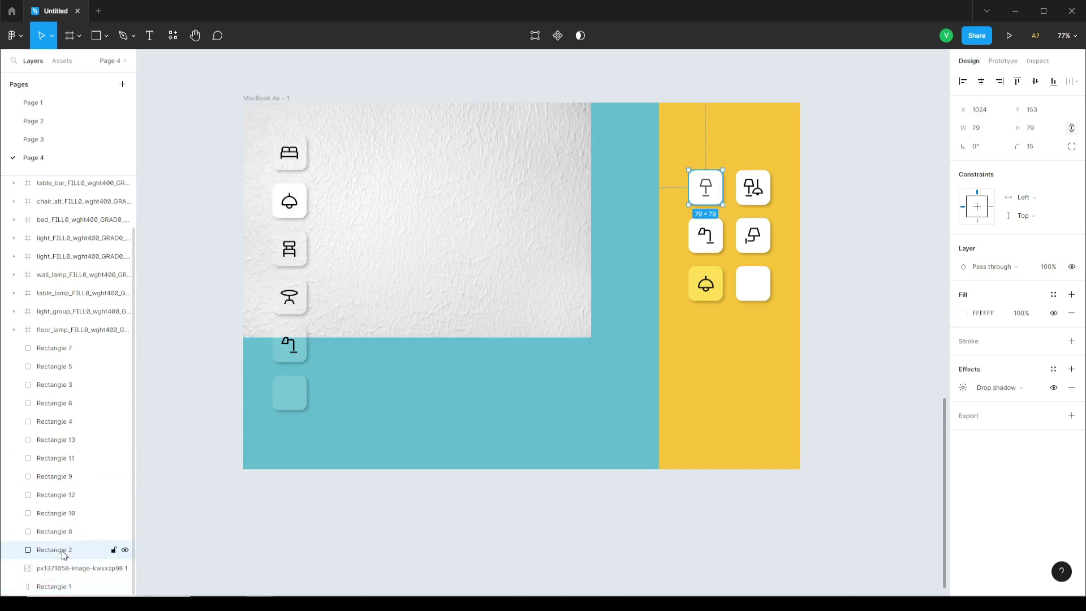
Enlarge the wall-texture image to 1280 × 832 so it covers the whole frame.
click(66, 568)
drag(591, 337, 799, 469)
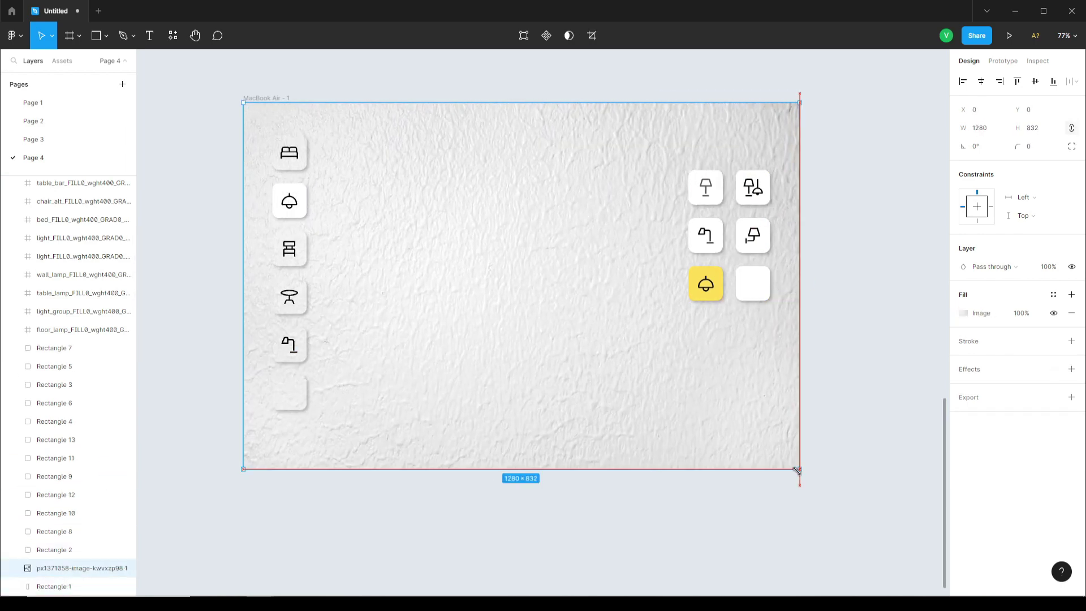
click(822, 414)
key(ctrl+a)
scroll(93, 447, down, 1)
Set the wall-texture image's layer blend mode to Multiply.
click(79, 567)
click(995, 267)
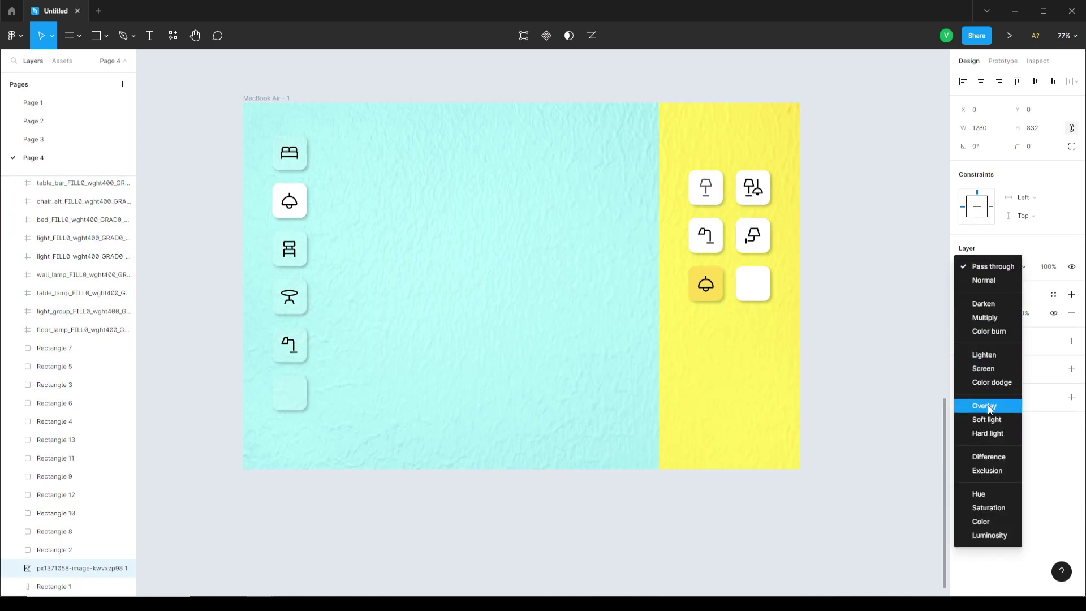
click(985, 317)
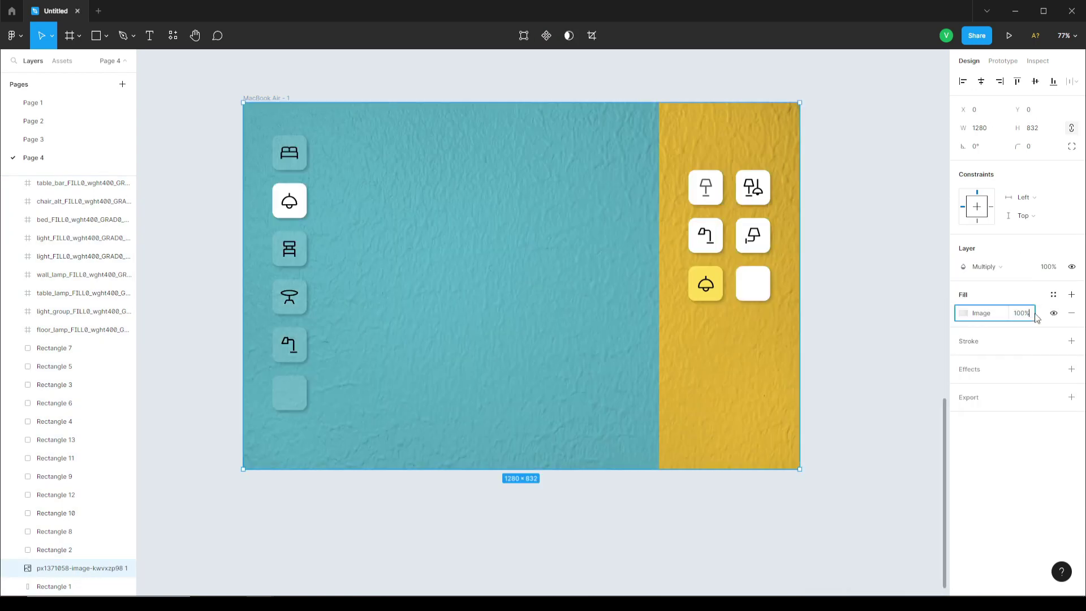
Set the texture image's fill opacity to 80% and fine-tune its exposure and contrast.
click(963, 313)
drag(908, 454, 896, 471)
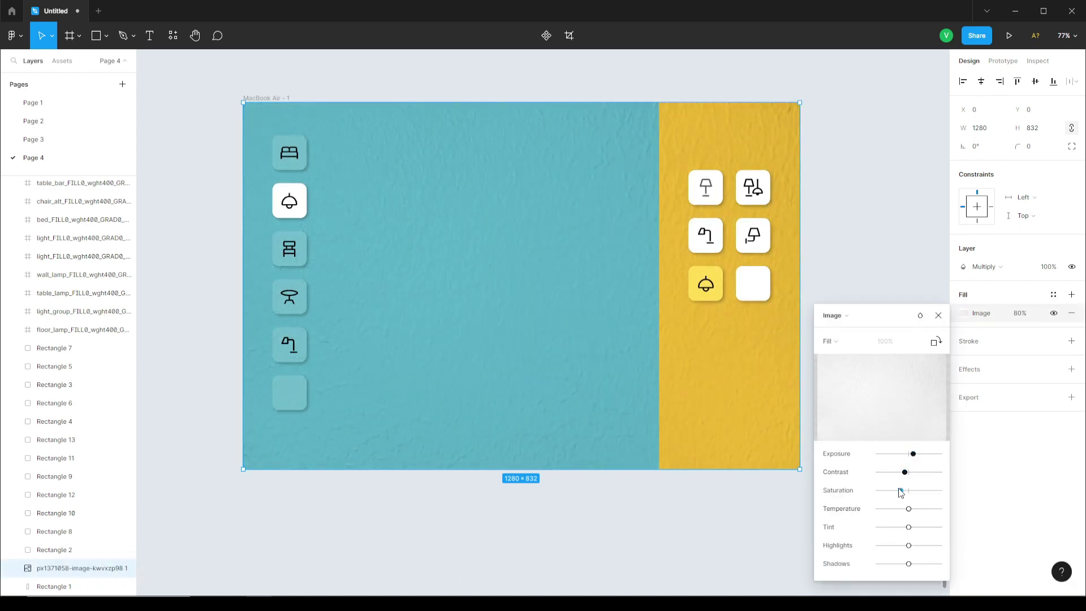
click(938, 315)
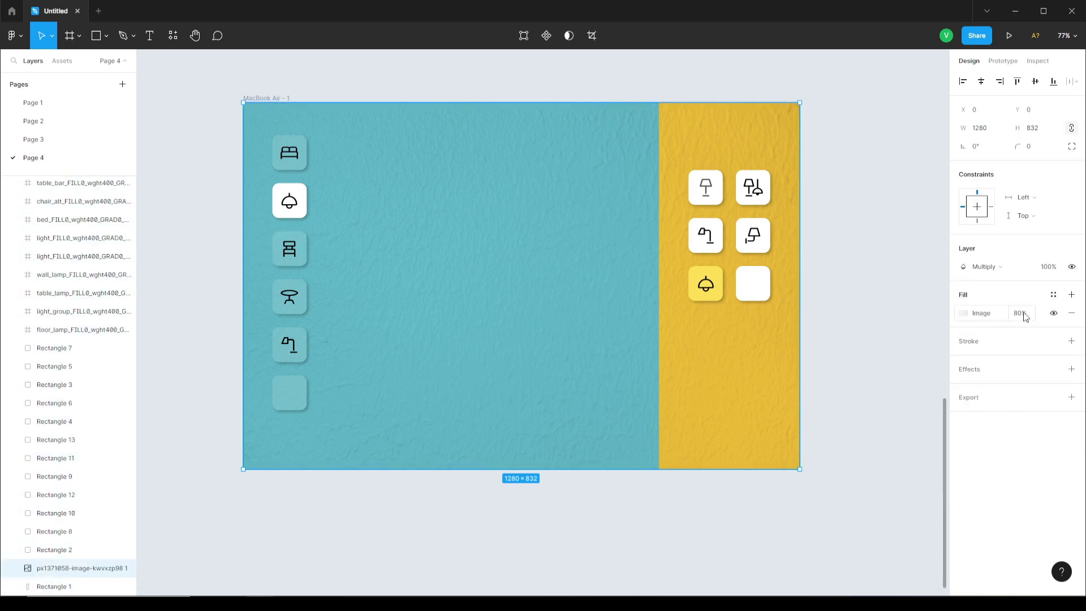
click(866, 342)
Set the fill opacity of the teal column's five non-white squares to 0%.
scroll(351, 303, up, 2)
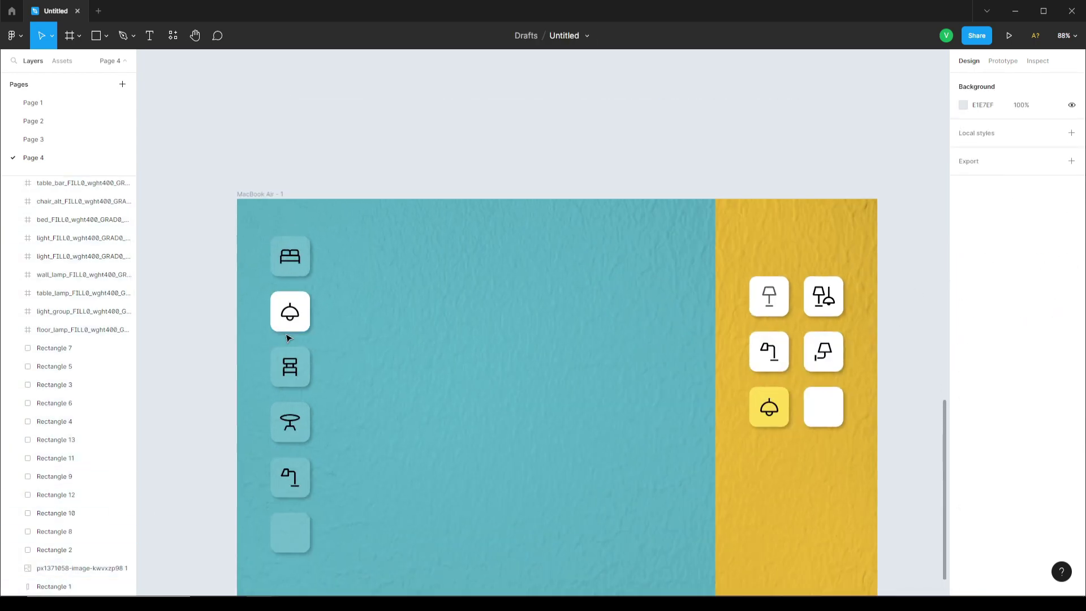
drag(264, 226, 306, 557)
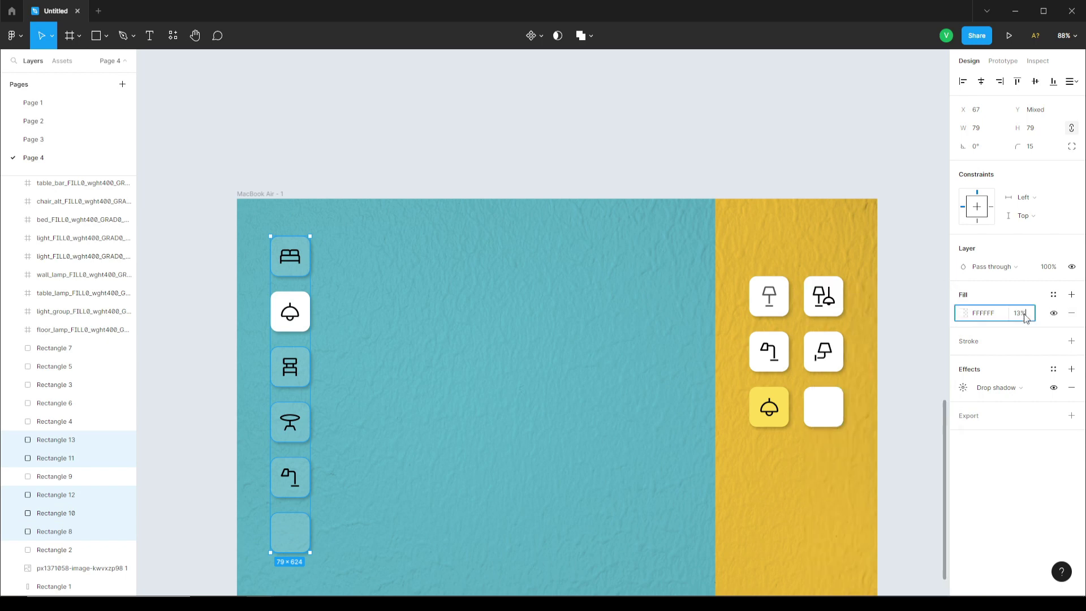
click(964, 313)
drag(861, 475, 838, 481)
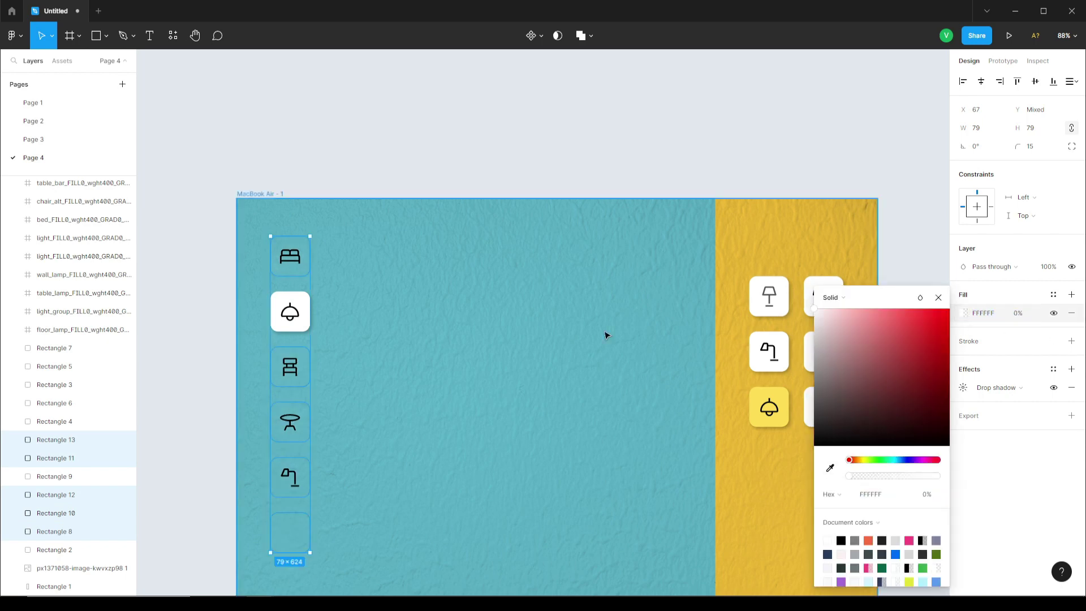
click(409, 155)
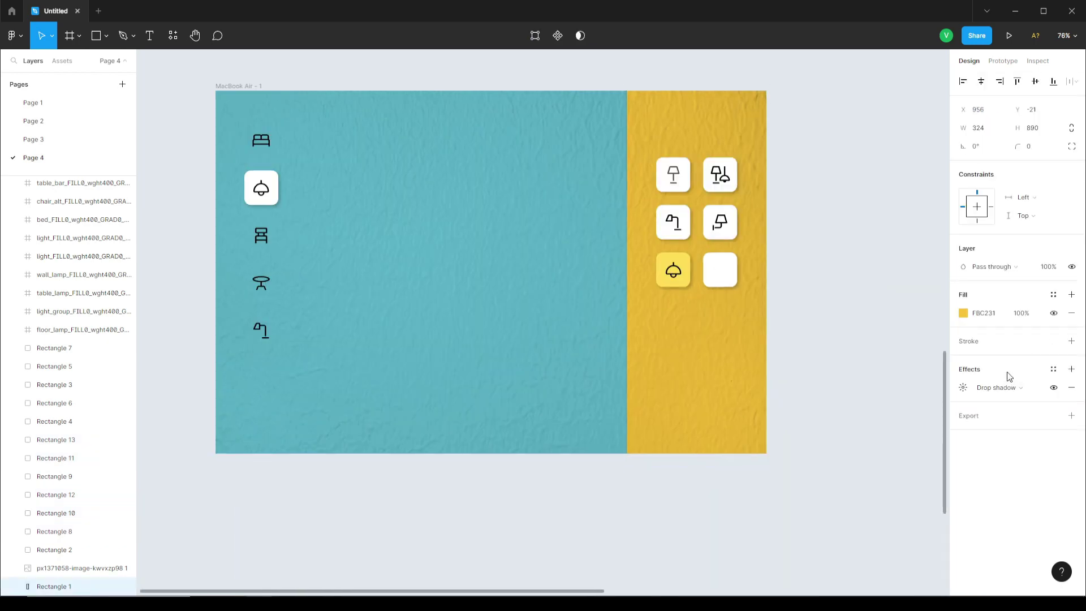
Adjust the yellow panel's drop shadow so it falls onto the teal area.
click(965, 389)
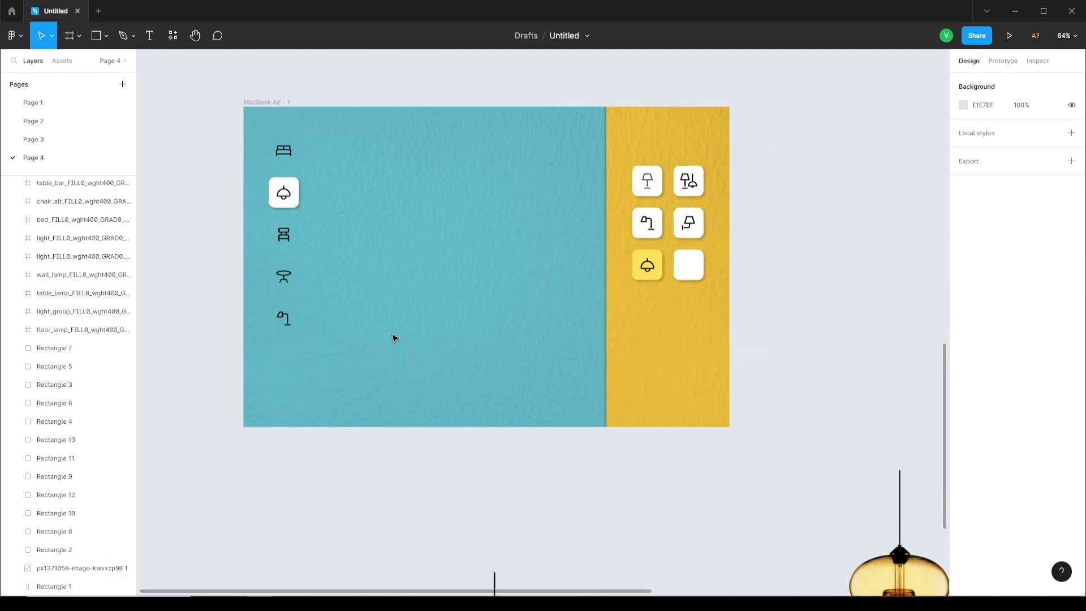
Draw a square about 220 × 220 in the lower teal area, shift it slightly up and left, and lower its fill opacity.
scroll(394, 337, up, 2)
click(105, 35)
click(107, 60)
drag(330, 340, 429, 441)
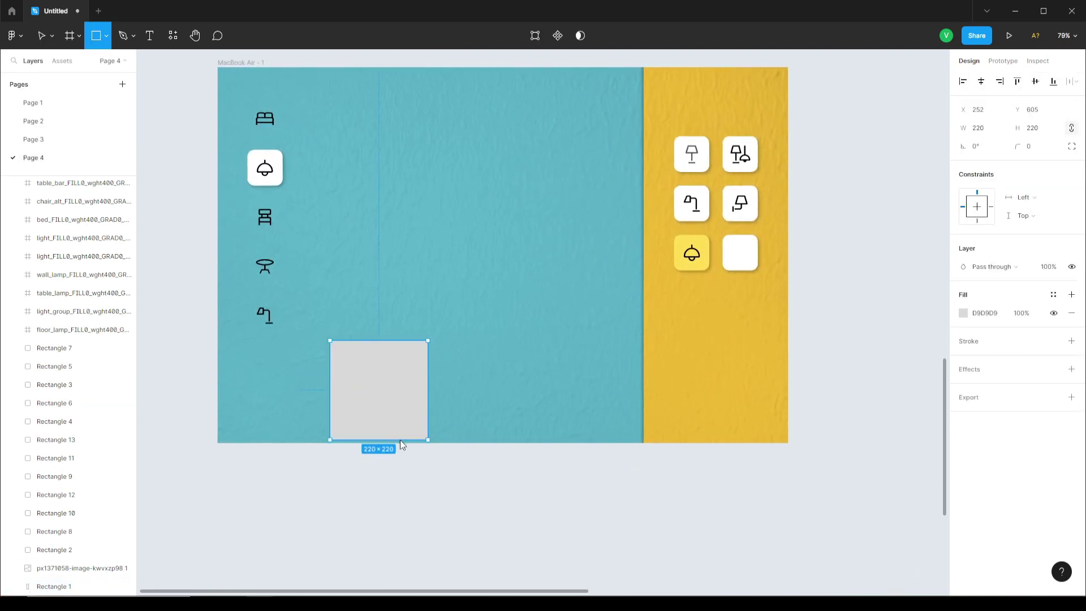
drag(387, 402, 375, 371)
click(964, 315)
drag(936, 480, 846, 481)
Use the square as a mask and place the Bale_Pendant amber lamp image inside the mask group.
click(364, 351)
drag(365, 351, 395, 494)
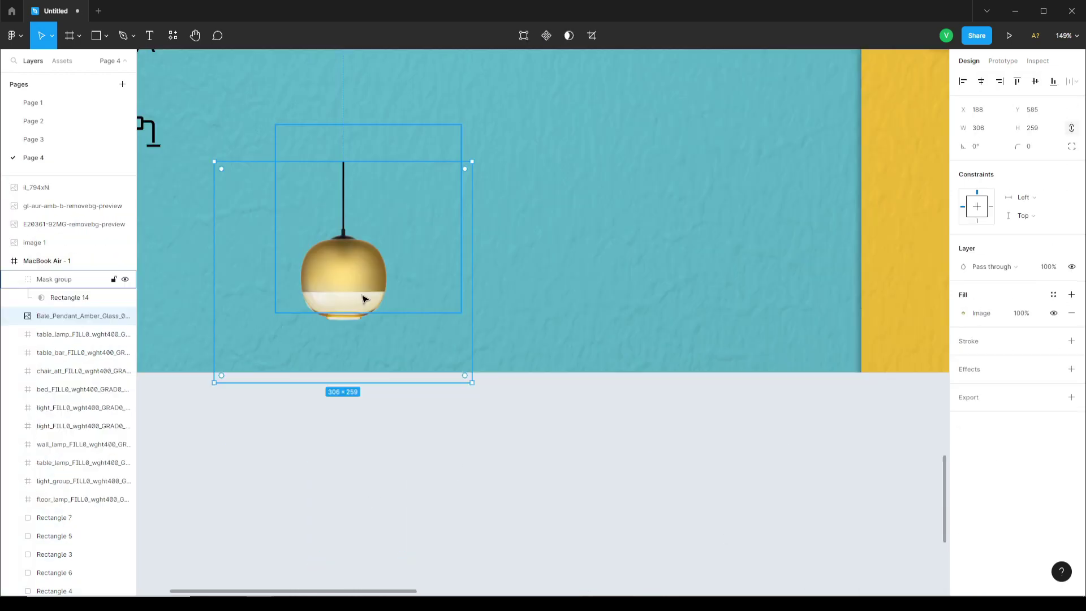
drag(364, 300, 373, 327)
drag(60, 297, 62, 295)
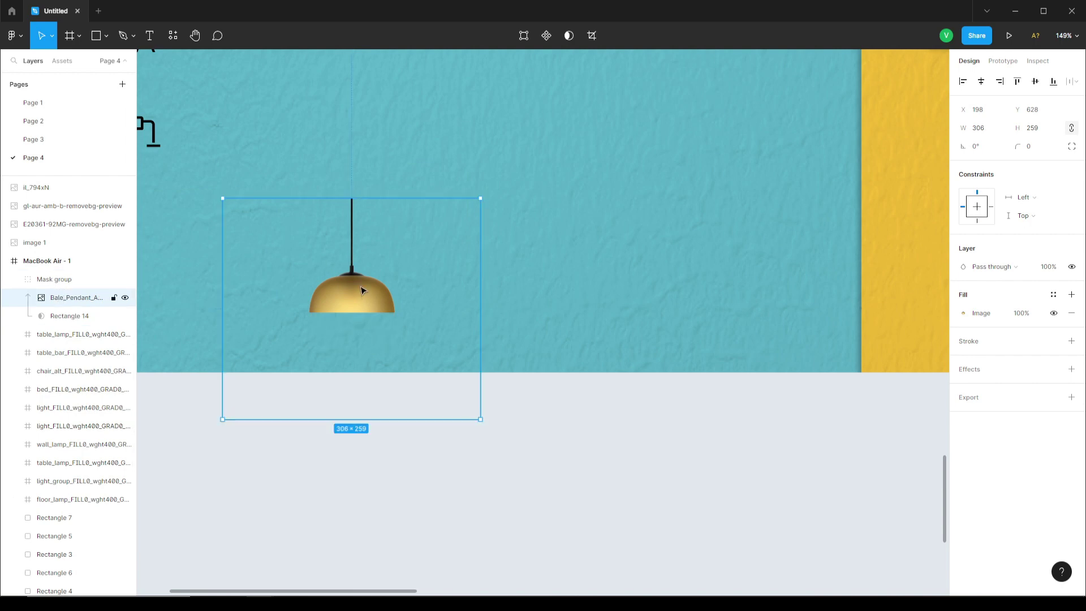
Enlarge the amber pendant image to about 339 × 286 and reposition the mask square over the whole lamp.
drag(359, 295, 456, 269)
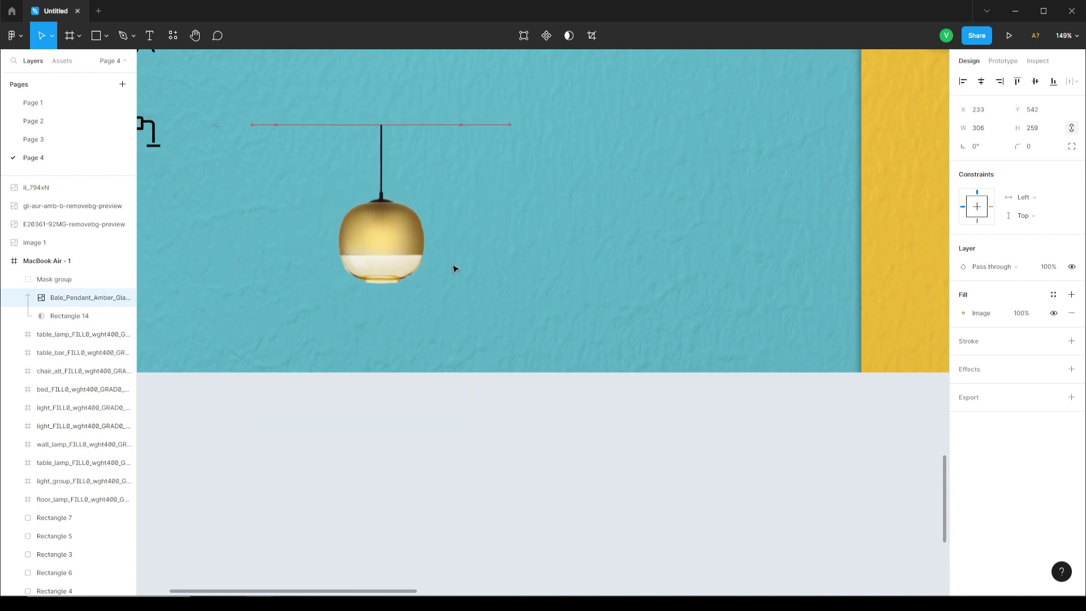
click(73, 320)
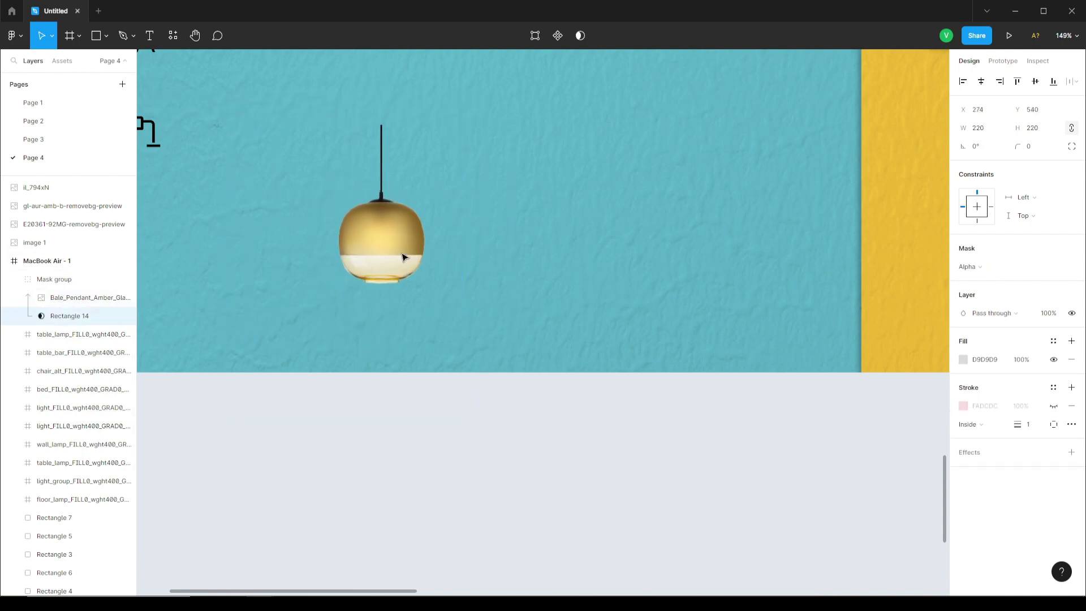
click(68, 302)
drag(510, 345, 538, 369)
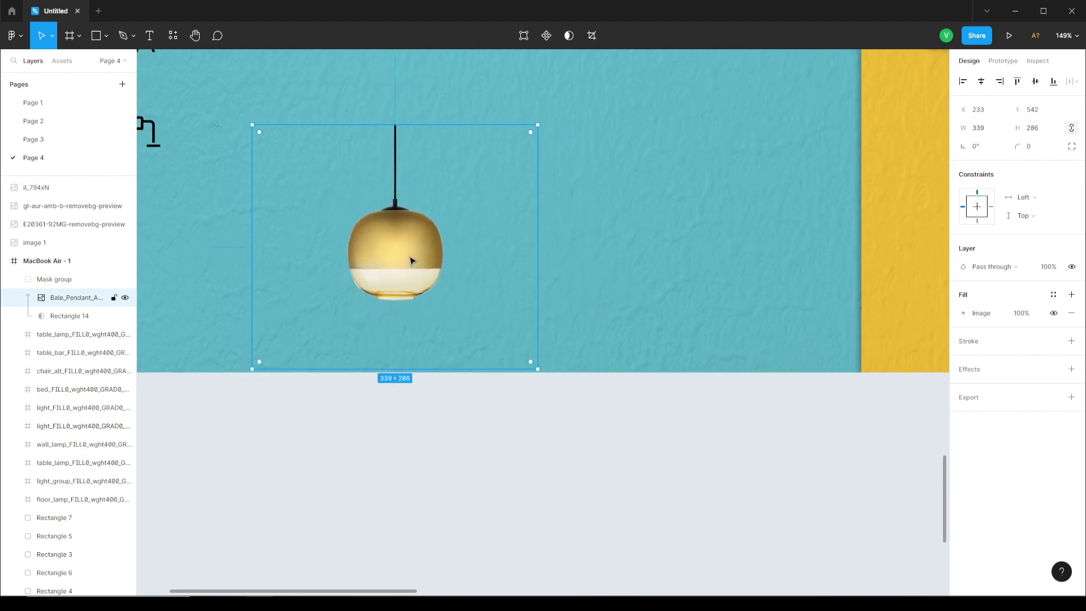
key(Tab)
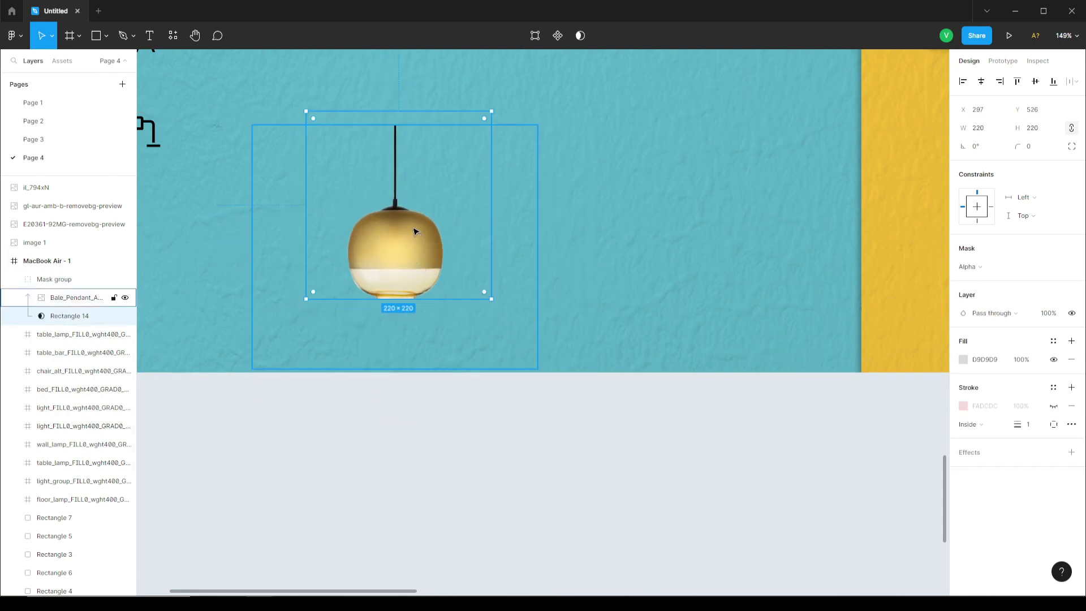
click(407, 396)
Move the masked lamp group toward the icon column and duplicate it twice in a horizontal row with gaps of 51.
click(376, 264)
scroll(357, 311, down, 2)
scroll(362, 412, down, 4)
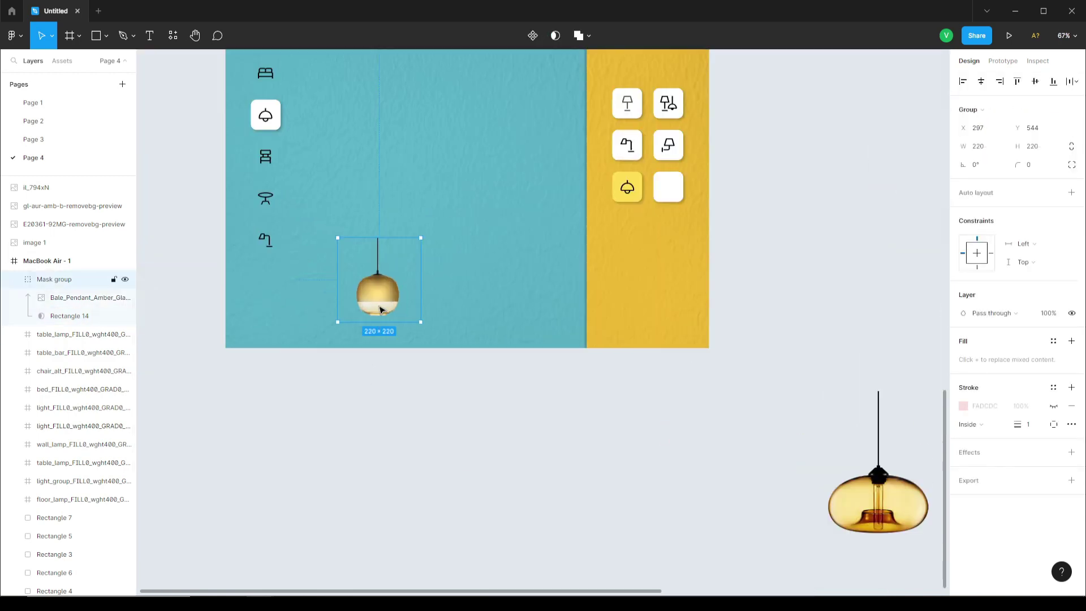
drag(376, 306, 336, 307)
drag(335, 304, 513, 307)
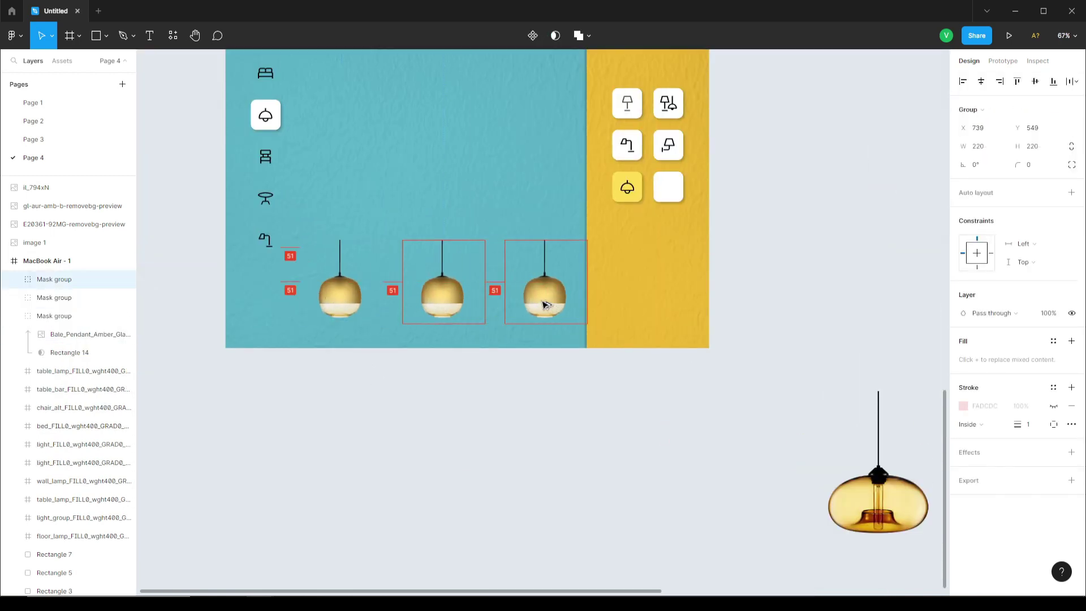
Duplicate the masked lamp group once more and place the copy on the yellow panel at about X 993, Y 549.
scroll(492, 391, down, 5)
scroll(475, 407, up, 5)
drag(434, 397, 532, 398)
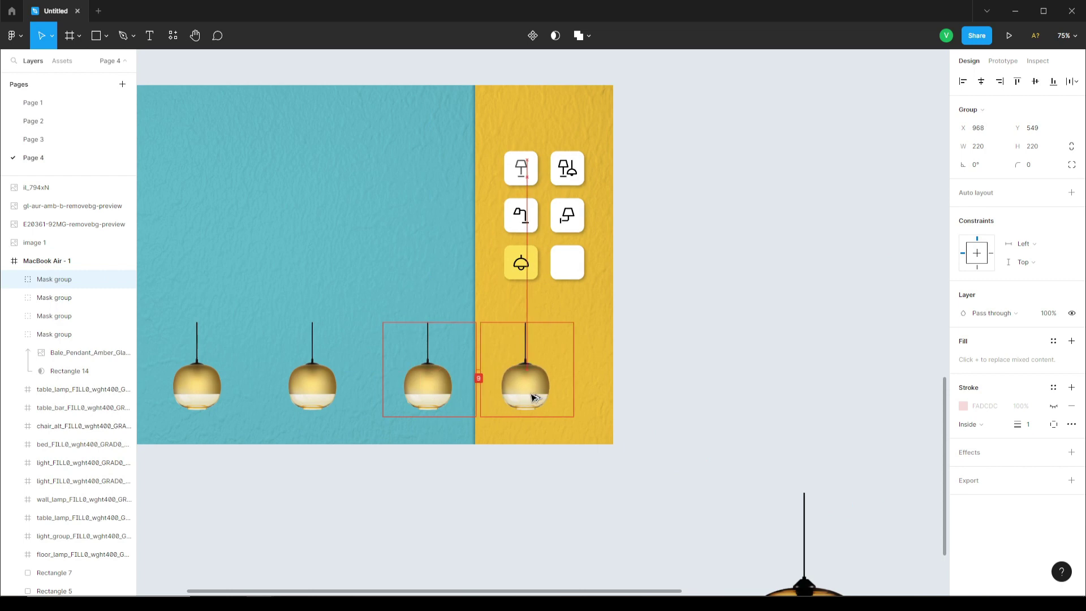
scroll(507, 402, down, 5)
scroll(469, 379, up, 4)
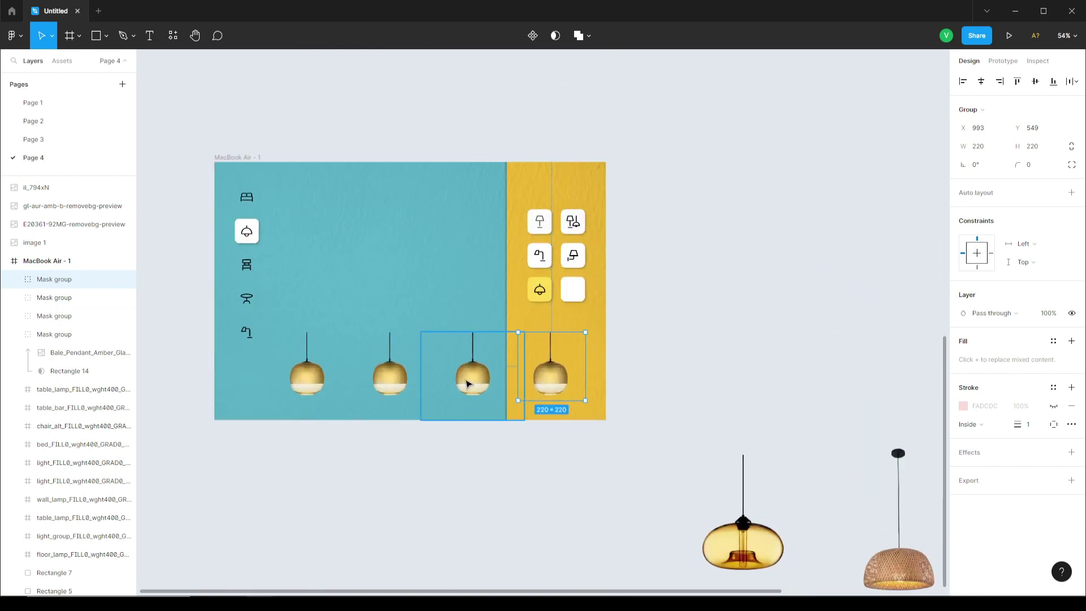
Distribute the four masked lamp groups evenly across the row with equal horizontal spacing.
shift+click(470, 376)
shift+click(390, 376)
shift+click(307, 376)
click(1076, 81)
click(987, 134)
key(Escape)
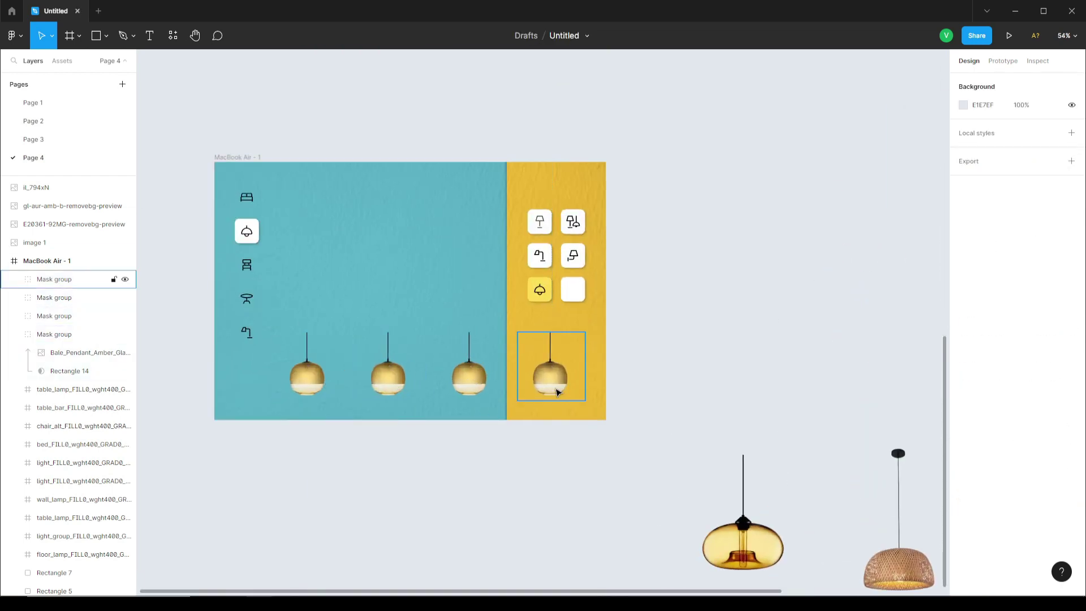
Replace the Bale_Pendant image in the second mask group with the wide amber glass gl-aur-amb-b lamp image.
scroll(716, 469, down, 1)
click(716, 470)
key(ctrl+x)
click(371, 328)
click(13, 298)
click(56, 319)
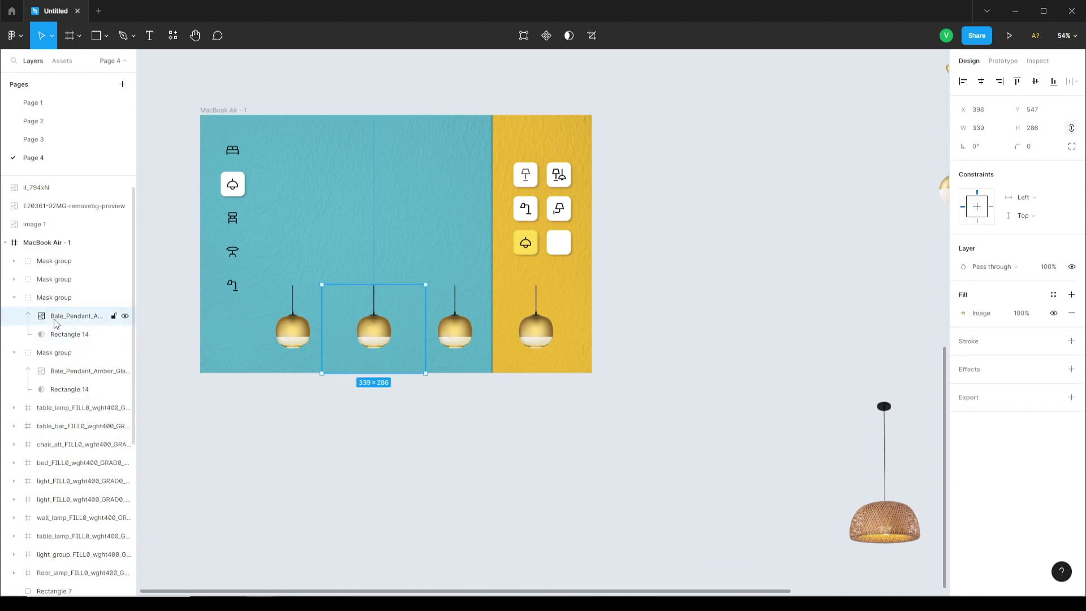
key(Delete)
key(ctrl+v)
drag(707, 481, 344, 313)
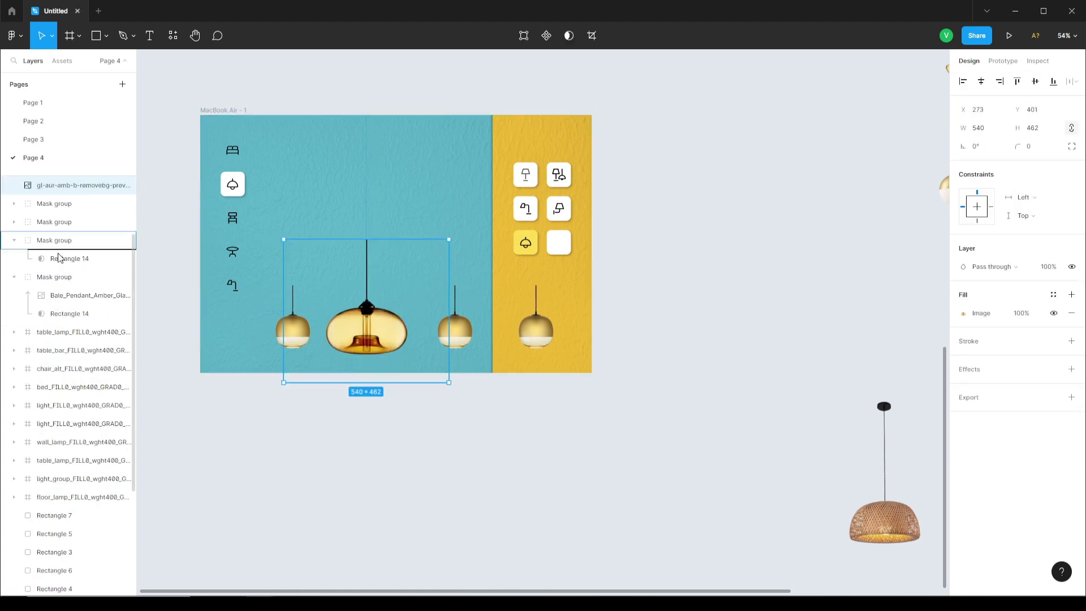
drag(58, 254, 58, 253)
Scale the amber glass lamp in the second mask group to about 336 × 287 and align it with the row.
scroll(346, 315, up, 3)
drag(512, 196, 413, 282)
key(ctrl+z)
drag(362, 358, 414, 328)
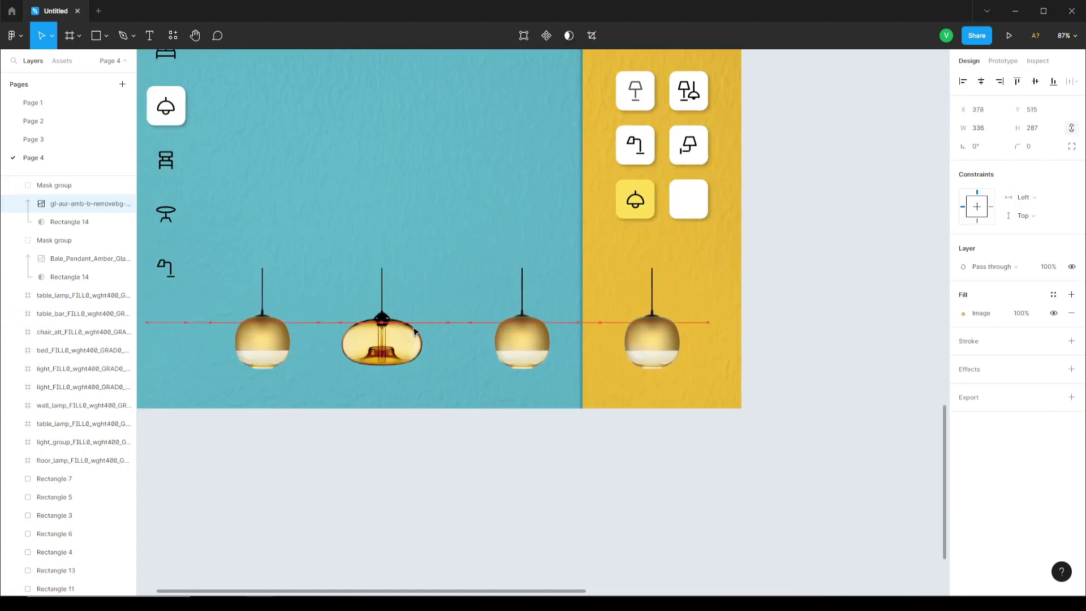
Move the woven il_794xN lamp image into the third mask group.
scroll(307, 368, down, 4)
click(755, 505)
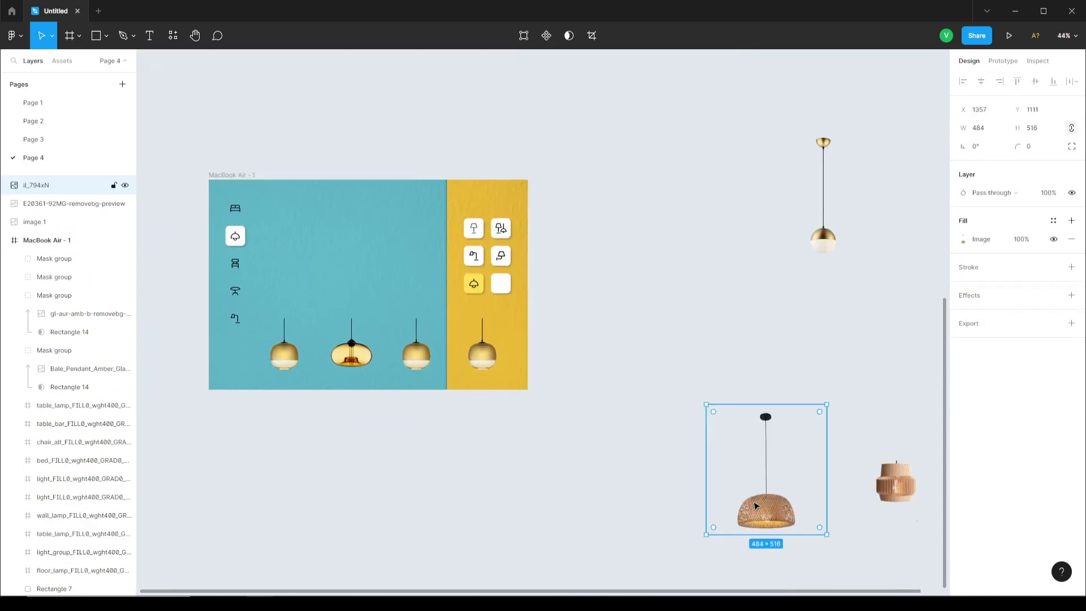
drag(755, 505, 405, 364)
scroll(403, 365, up, 3)
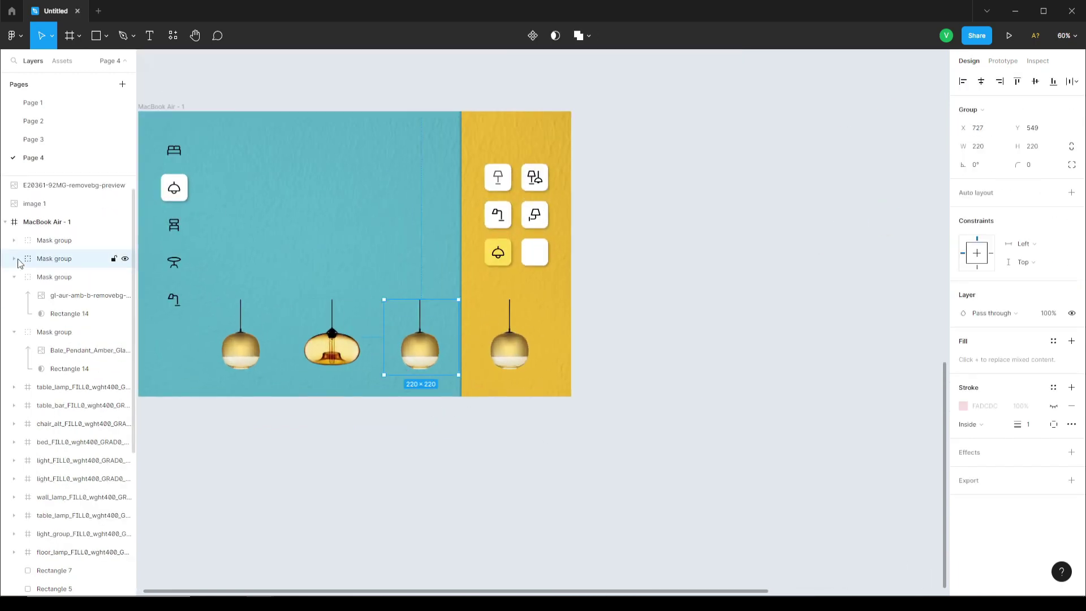
drag(63, 258, 57, 282)
Hide the Bale_Pendant image in the third mask group and fit the woven lamp at about 310 × 316.
click(57, 302)
key(ctrl+shift+h)
drag(409, 361, 409, 304)
drag(503, 191, 475, 226)
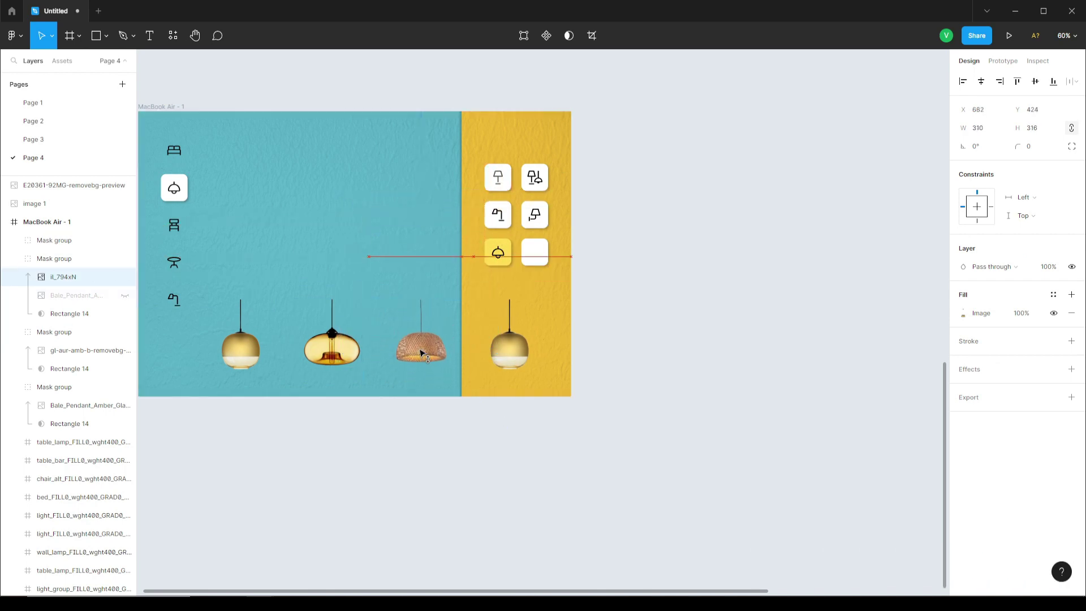
Hide the Bale_Pendant image in the fourth mask group and put a copy of the E20361-92MG globe lamp in its place.
click(509, 350)
key(ctrl+v)
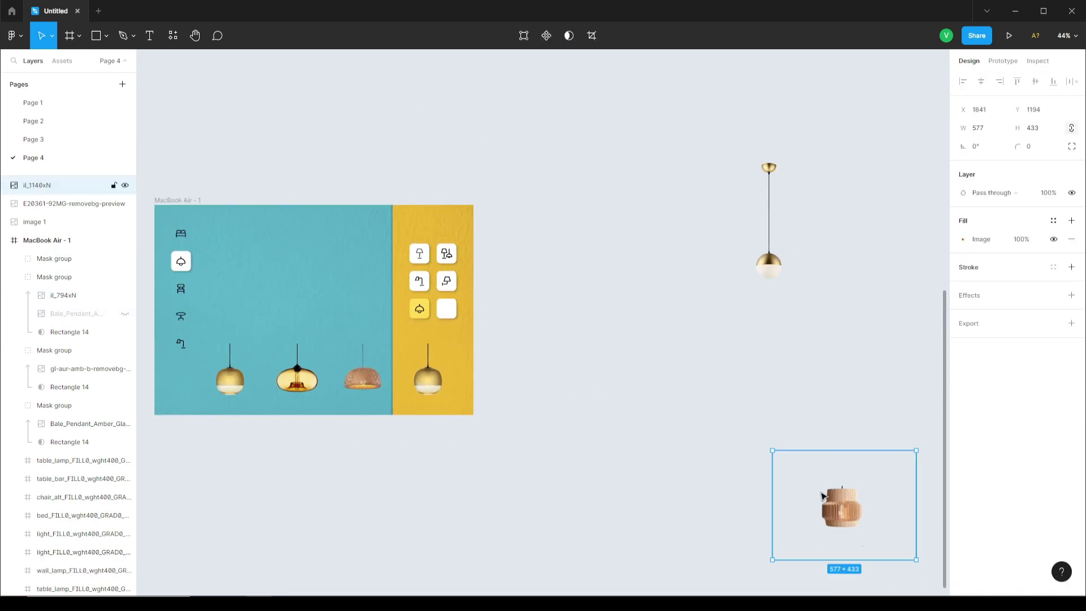
click(760, 278)
key(Escape)
scroll(261, 376, up, 5)
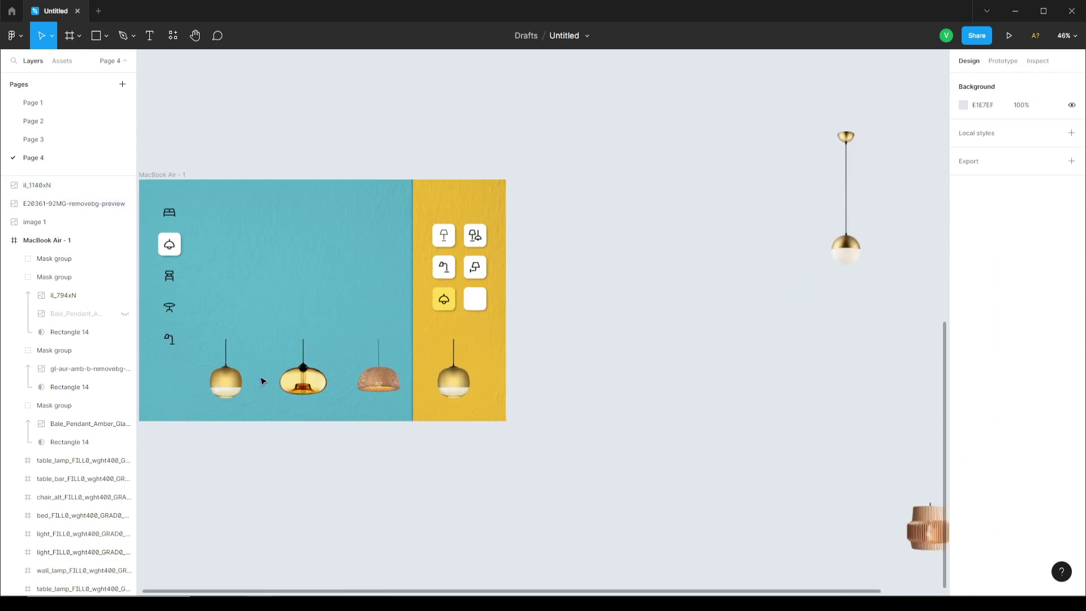
click(428, 379)
click(60, 281)
key(ctrl+shift+h)
key(ctrl+v)
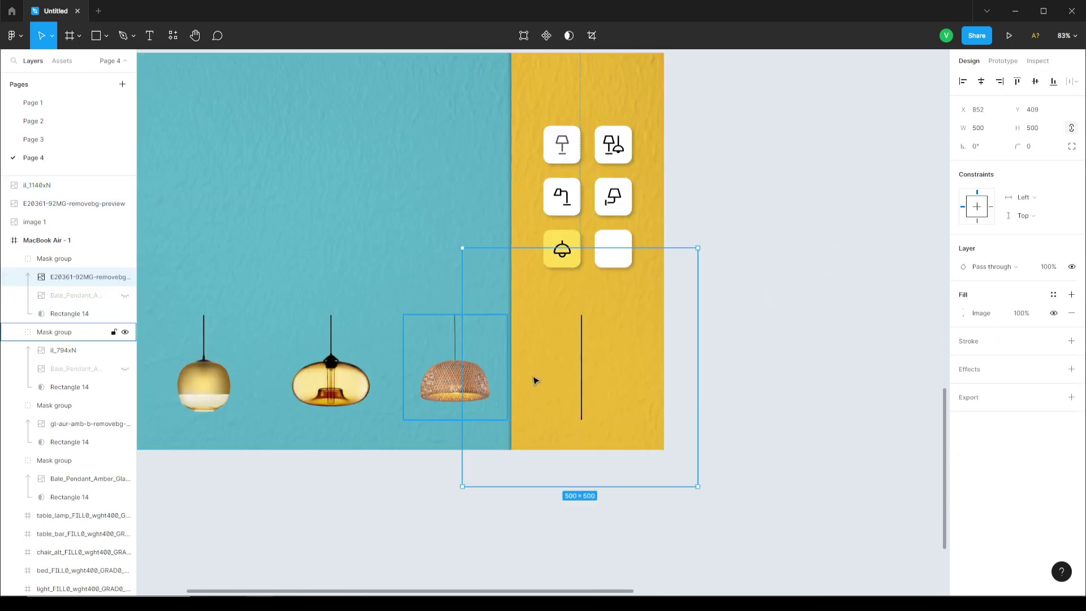
drag(536, 381, 582, 358)
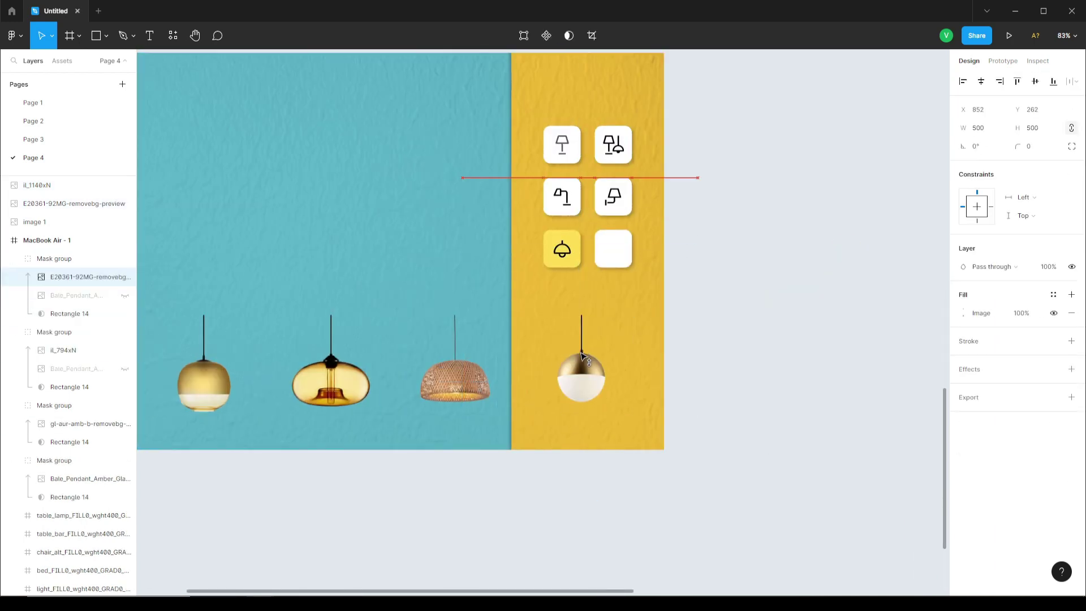
Try the wooden il_1140xN lamp at about 923 × 871 as the large hero lamp, and move it back off the frame.
scroll(704, 390, down, 6)
click(714, 338)
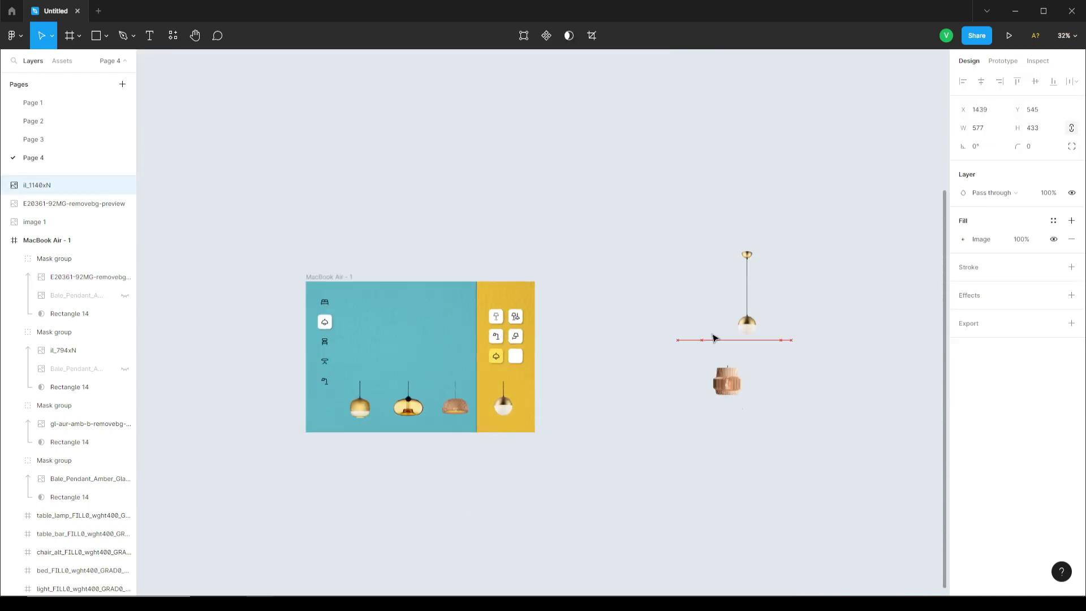
drag(714, 338, 368, 310)
scroll(367, 310, up, 5)
drag(432, 206, 612, 104)
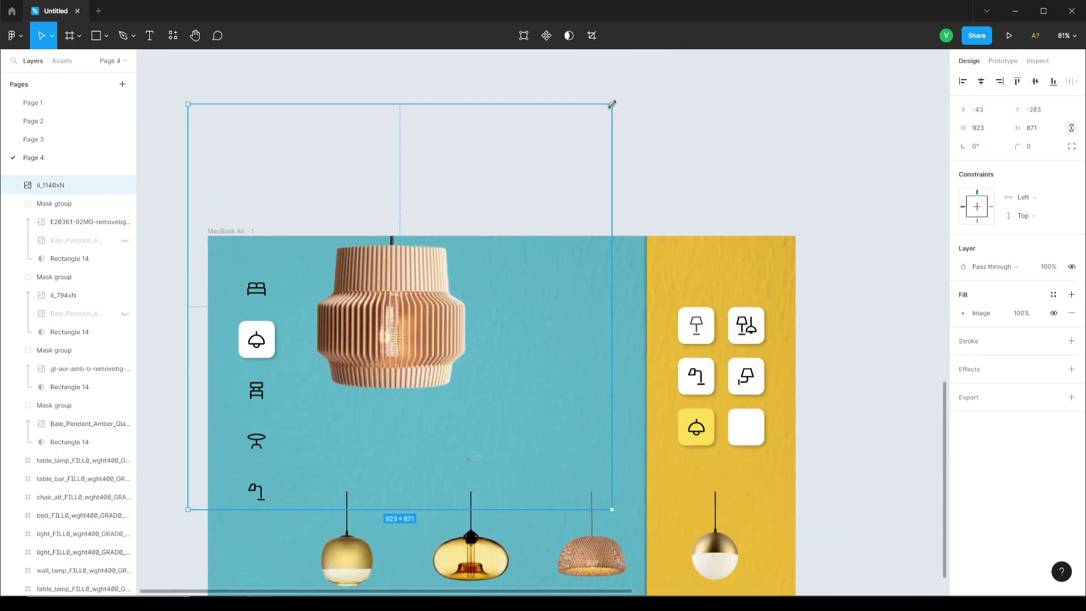
scroll(509, 274, down, 3)
scroll(463, 295, up, 5)
scroll(452, 317, down, 6)
double_click(448, 347)
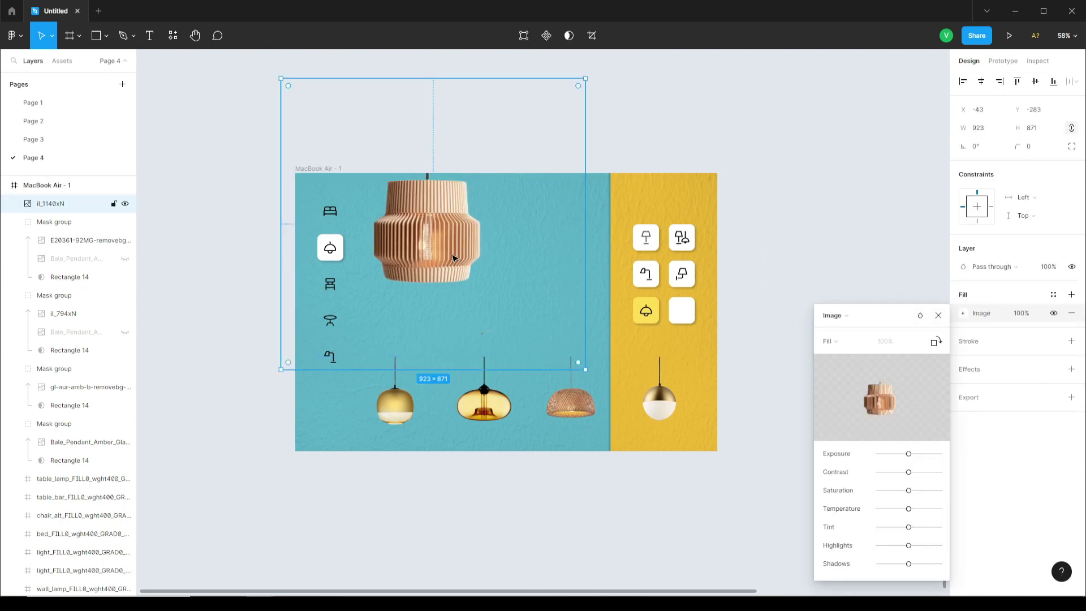
scroll(342, 335, up, 2)
scroll(481, 388, down, 2)
drag(480, 388, 773, 271)
Place the E20361-92MG globe lamp in the upper teal area and enlarge it to about 1091 × 927 as the hero lamp.
drag(883, 232, 347, 328)
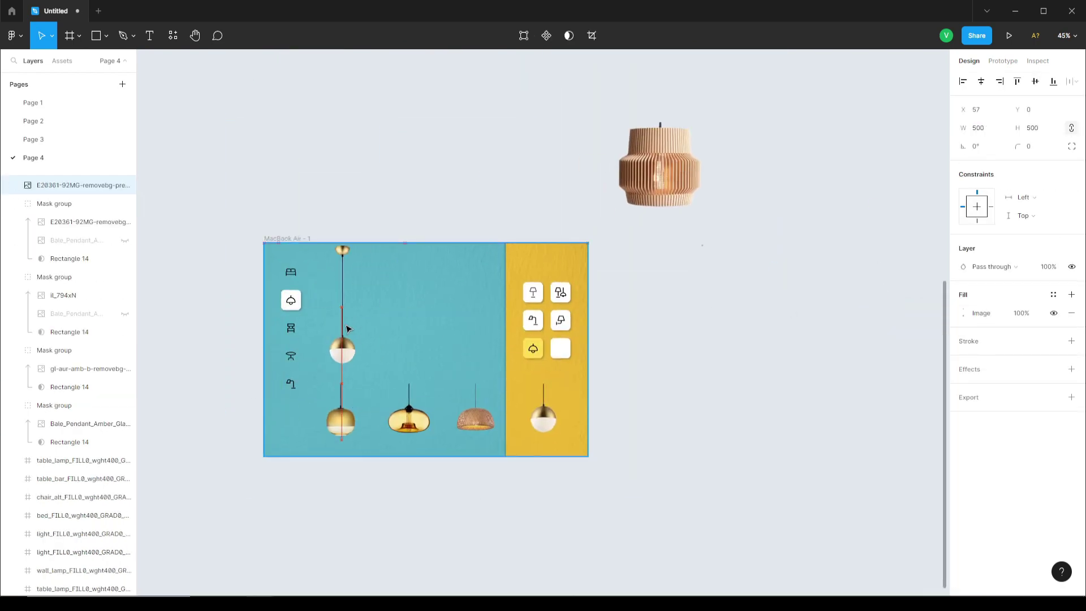
drag(416, 232, 565, 117)
drag(428, 266, 353, 229)
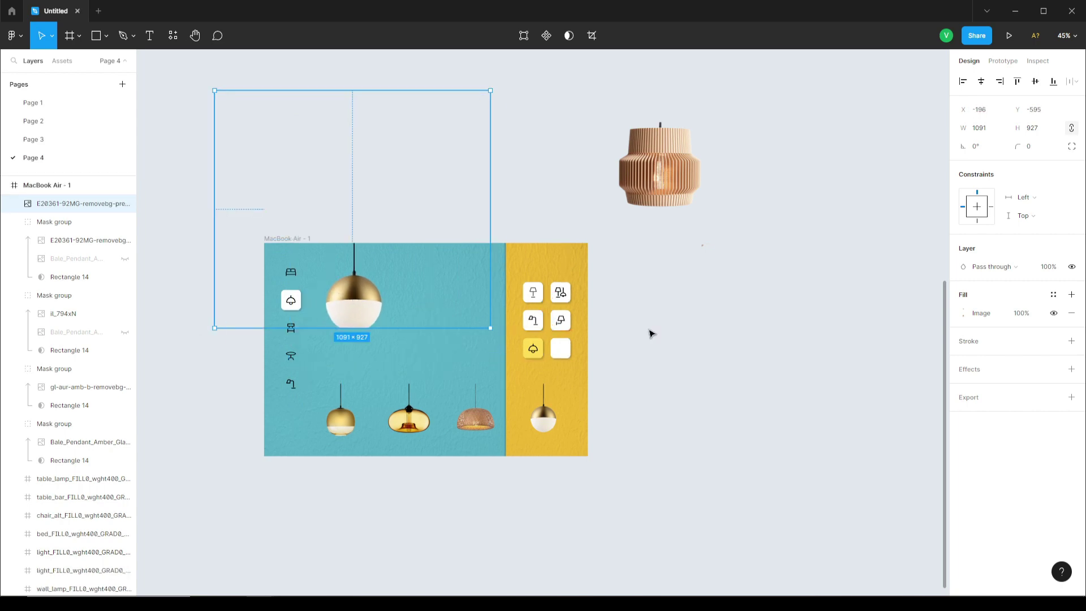
click(649, 332)
Break the white "Scrolling Effect" title onto two lines, tighten its line height to 95% and shift it beside the large lamp.
scroll(324, 371, up, 5)
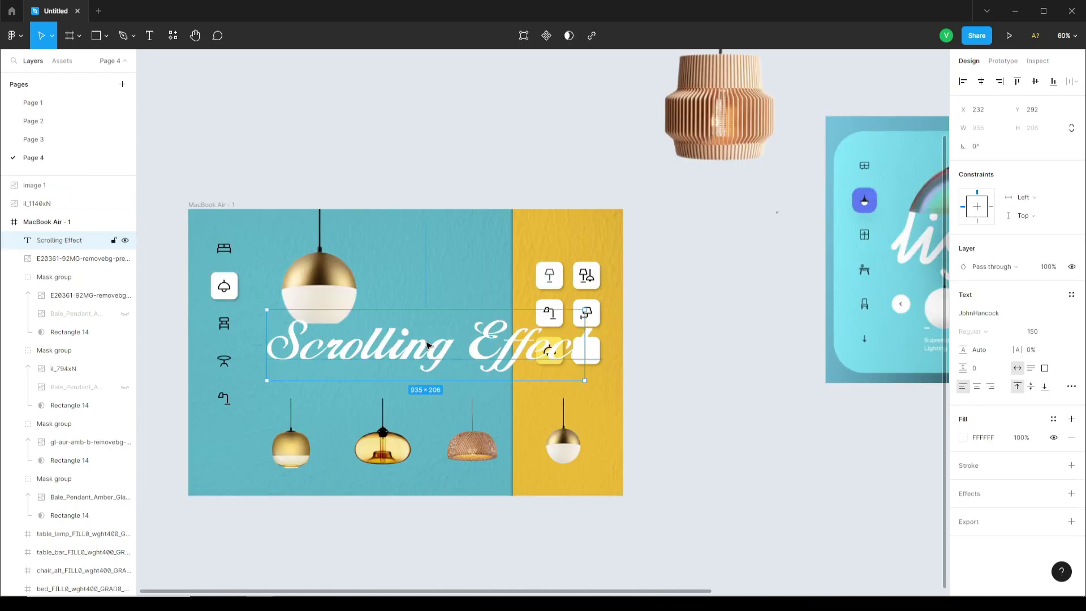
drag(428, 345, 415, 328)
double_click(416, 329)
click(461, 330)
key(Return)
key(ctrl+a)
drag(963, 350, 930, 357)
key(Escape)
drag(321, 323, 380, 320)
Move the large globe lamp off the frame and place a copy of the first masked lamp group below the frame.
click(327, 277)
key(ctrl+x)
key(ctrl+v)
scroll(345, 302, down, 2)
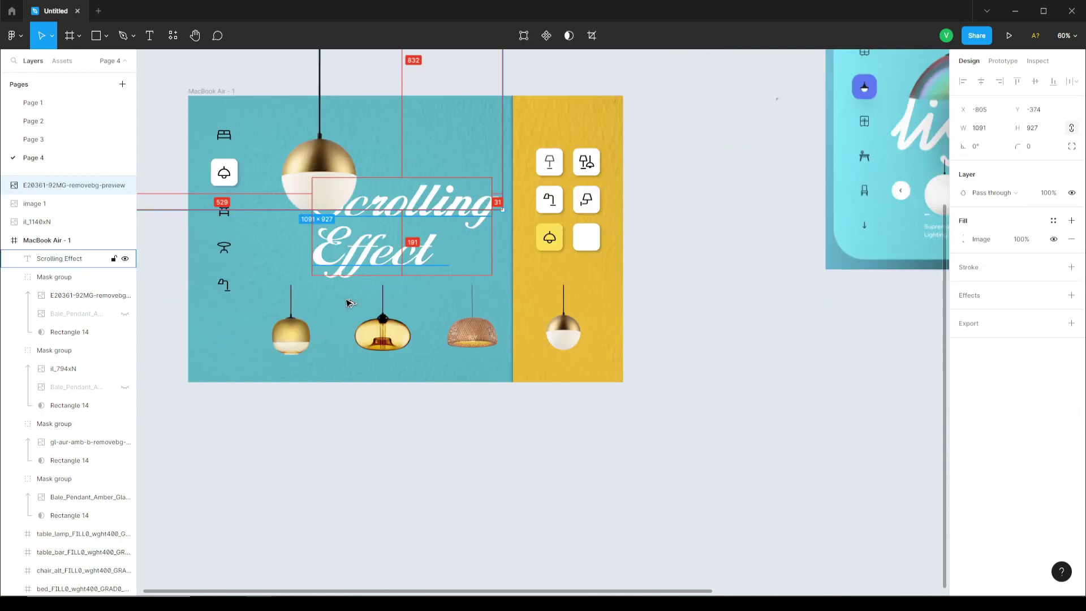
scroll(346, 303, down, 3)
drag(343, 283, 590, 536)
scroll(389, 296, down, 2)
click(323, 269)
drag(324, 269, 323, 400)
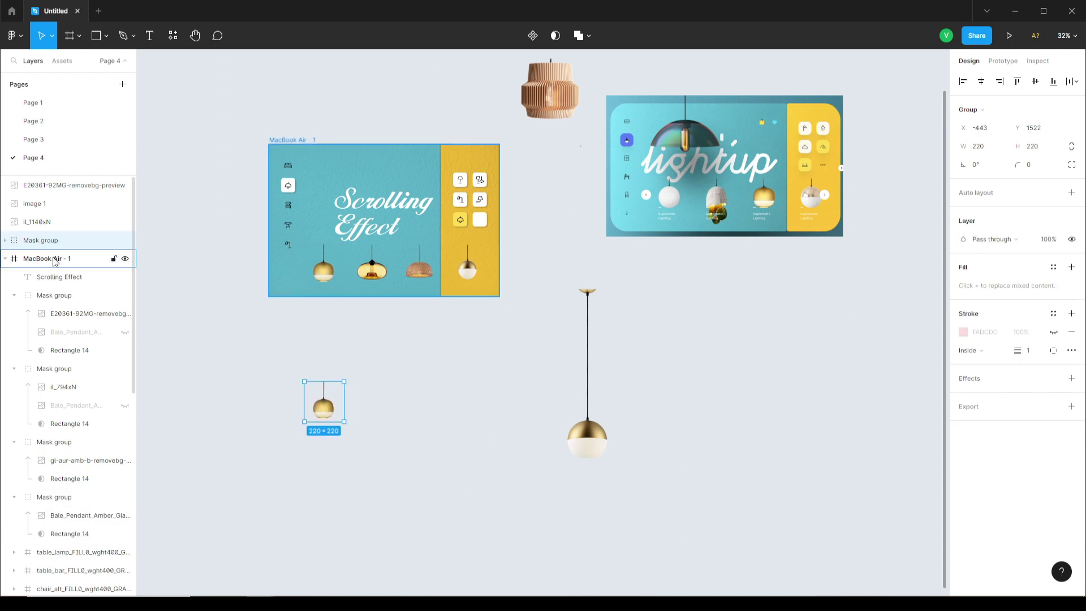
Replace the Bale_Pendant image in the copied mask group with the large globe lamp image.
click(5, 240)
click(602, 434)
key(ctrl+x)
click(331, 407)
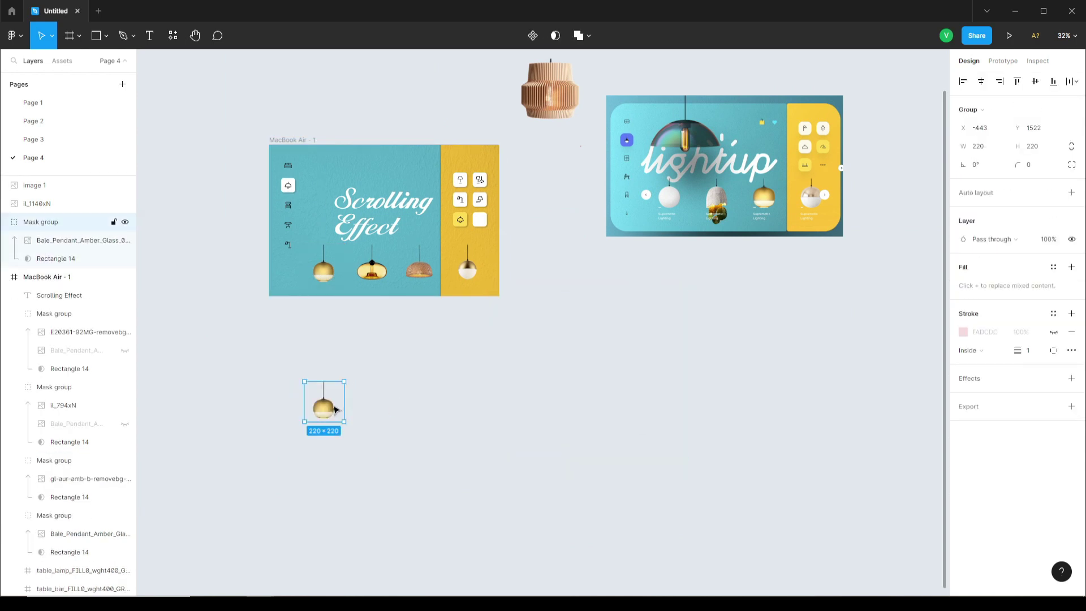
click(65, 243)
key(ctrl+v)
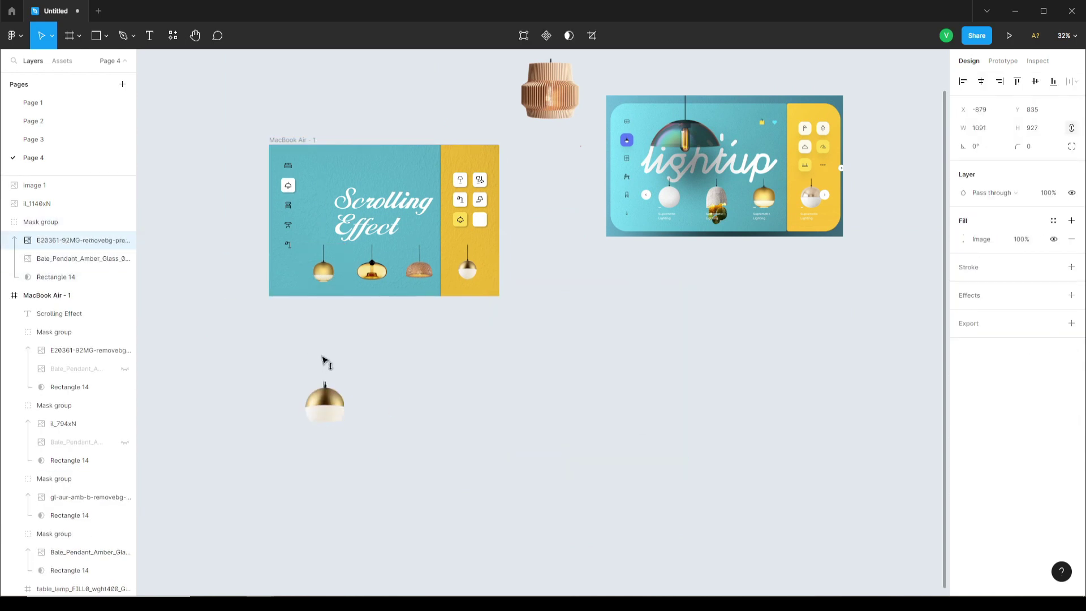
click(325, 399)
key(Delete)
Enlarge the group's mask square to about 426 × 426 and reposition it around the whole globe lamp.
click(338, 416)
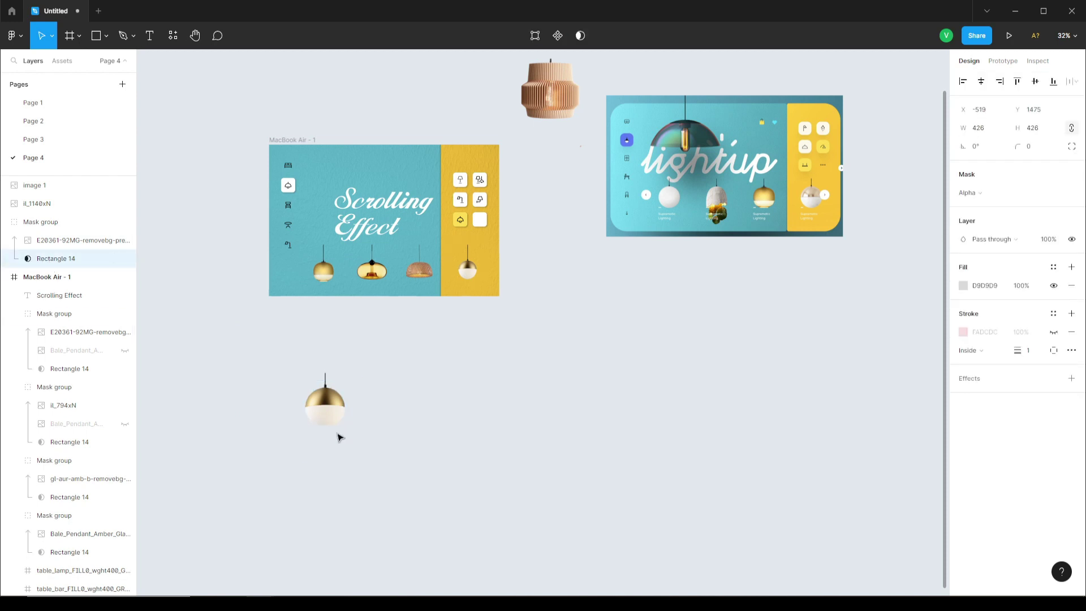
drag(342, 425, 351, 427)
click(74, 265)
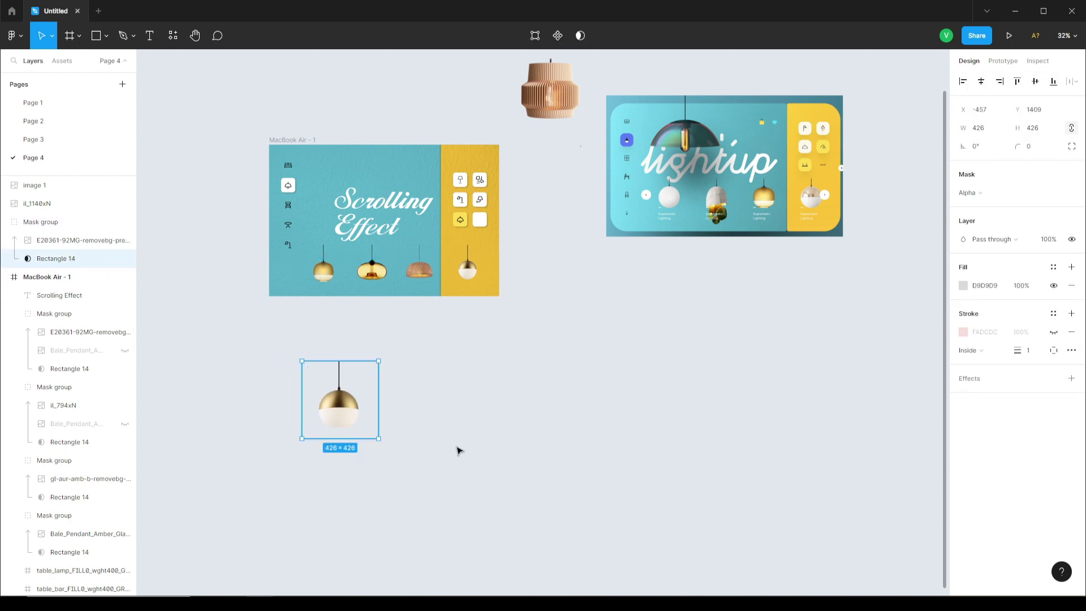
Move the masked globe lamp into the frame's upper teal area over the title and scale it to about 480 × 480.
drag(337, 402, 328, 178)
scroll(328, 177, up, 3)
drag(402, 247, 423, 265)
drag(348, 208, 344, 200)
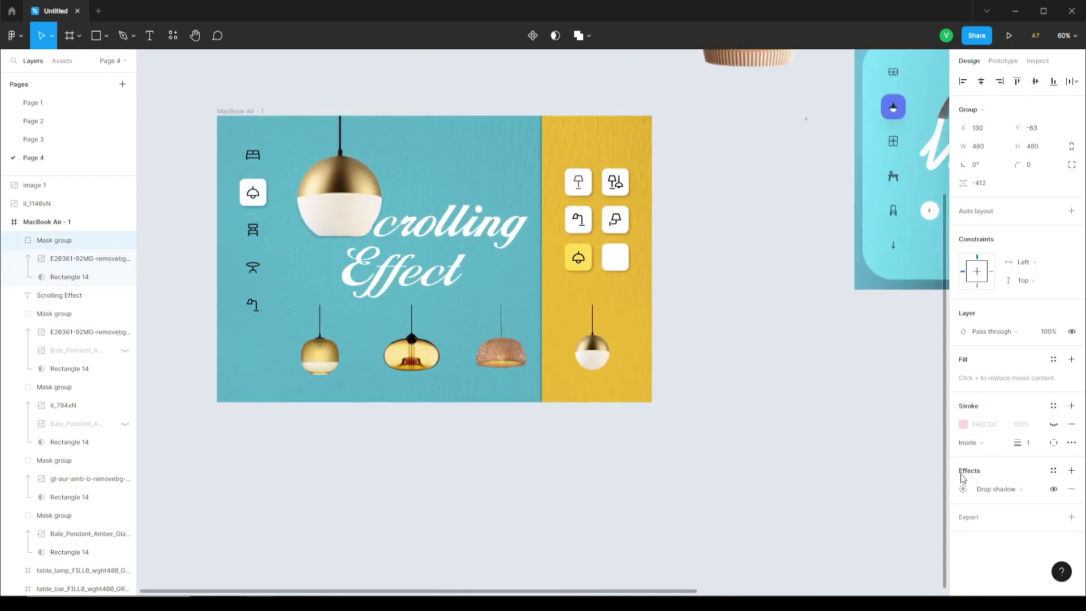
Give the large lamp group a black drop shadow with X offset 11, blur 6 and 15% opacity.
click(963, 489)
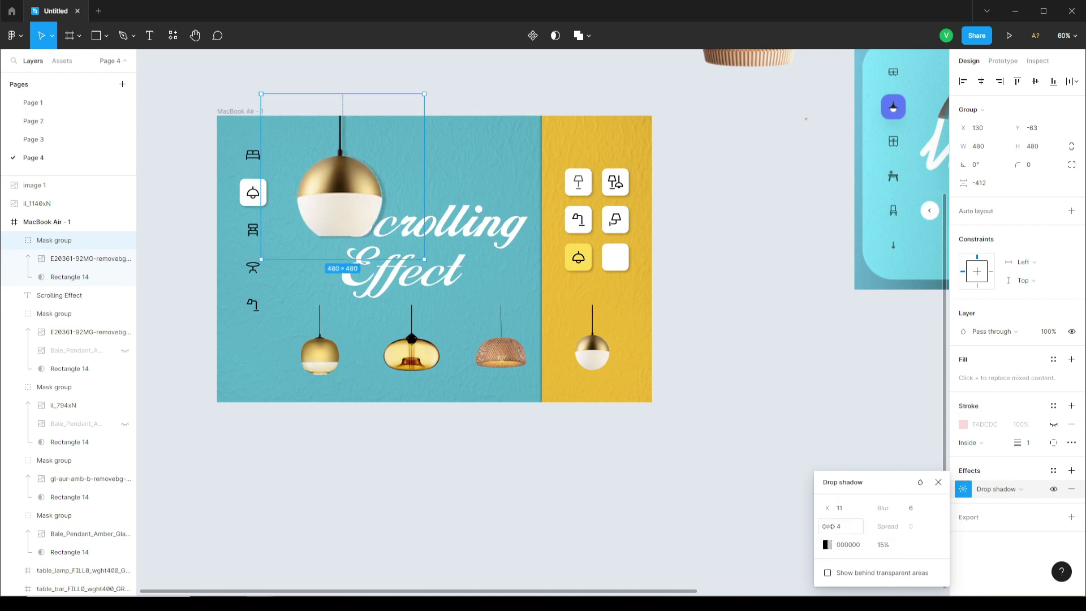
click(742, 396)
scroll(701, 372, up, 2)
scroll(701, 372, down, 3)
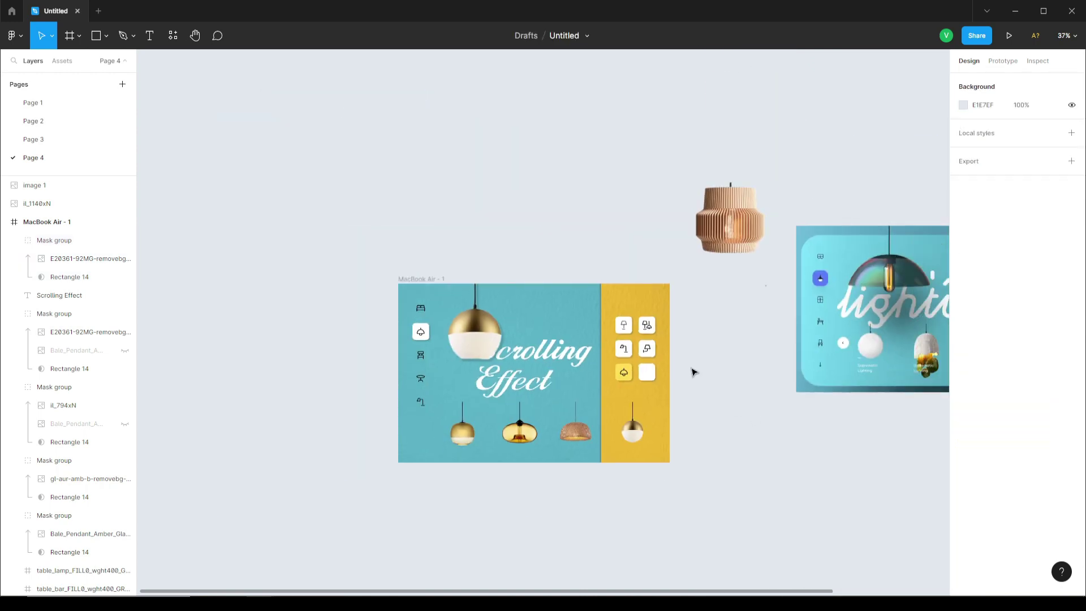
Try the title on a single line below the large lamp, at about X 172, Y 326.
scroll(693, 370, up, 3)
click(347, 332)
scroll(343, 336, down, 2)
scroll(343, 336, up, 2)
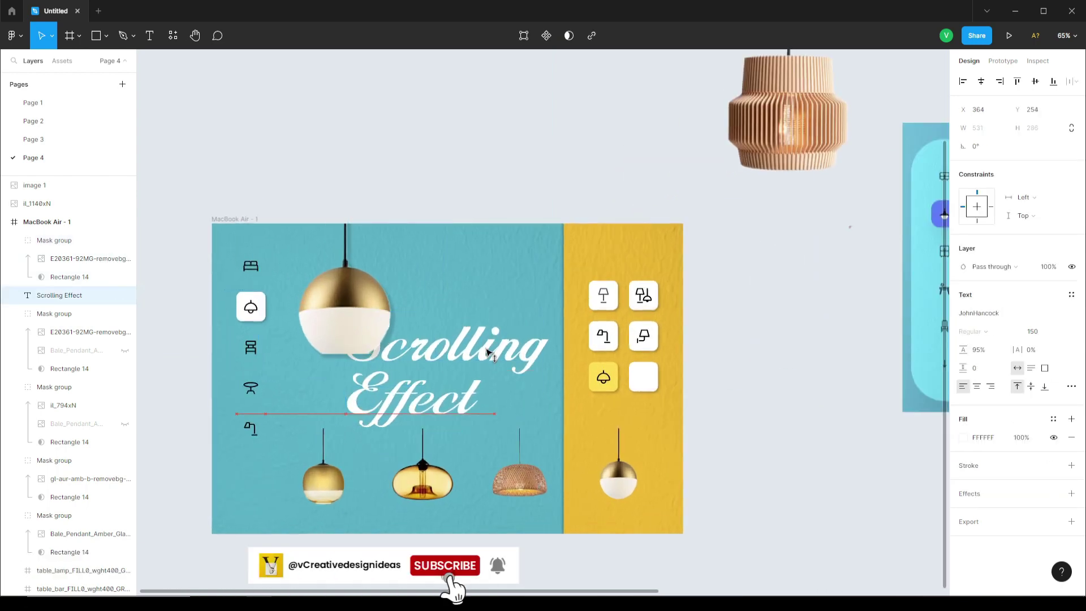
scroll(448, 348, right, 5)
scroll(340, 396, left, 4)
double_click(293, 419)
click(298, 417)
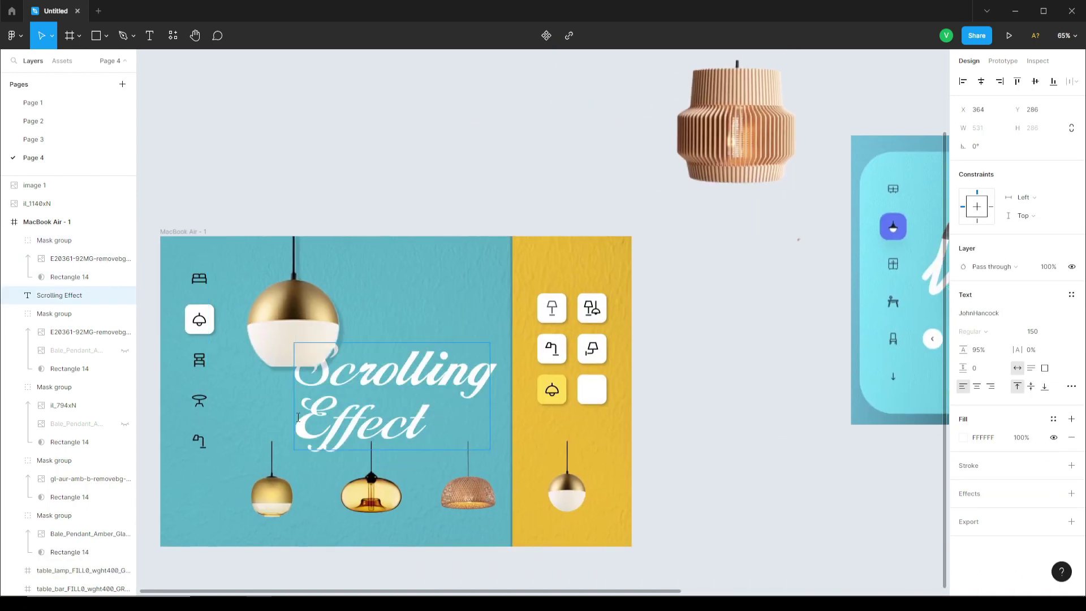
drag(453, 372, 382, 386)
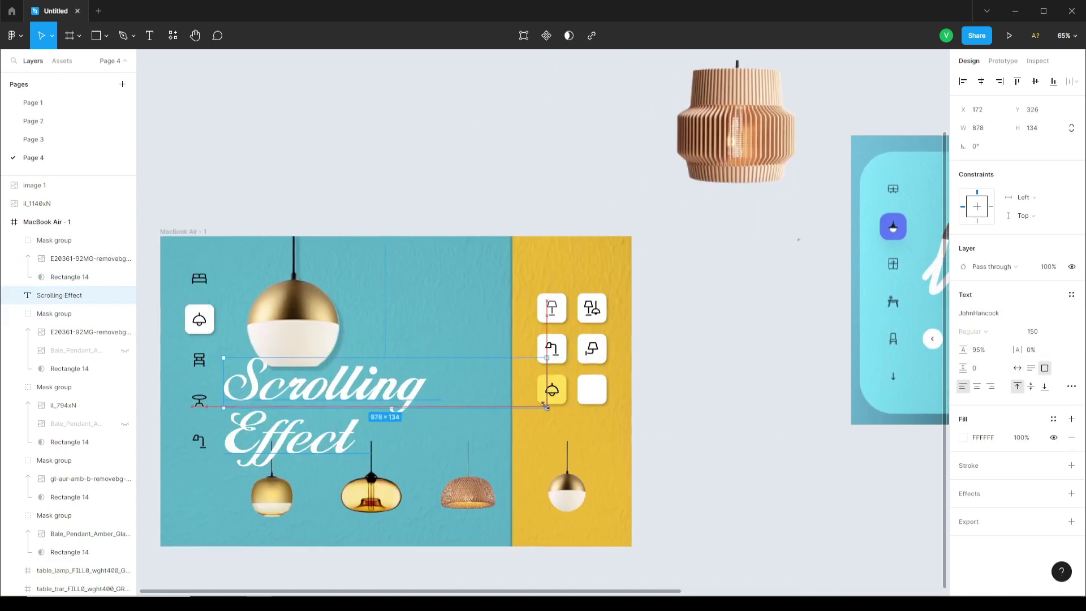
Set the title's font size to 120 and lower it to about Y 367.
click(1032, 337)
text(130)
key(Return)
click(1033, 337)
text(120)
key(Return)
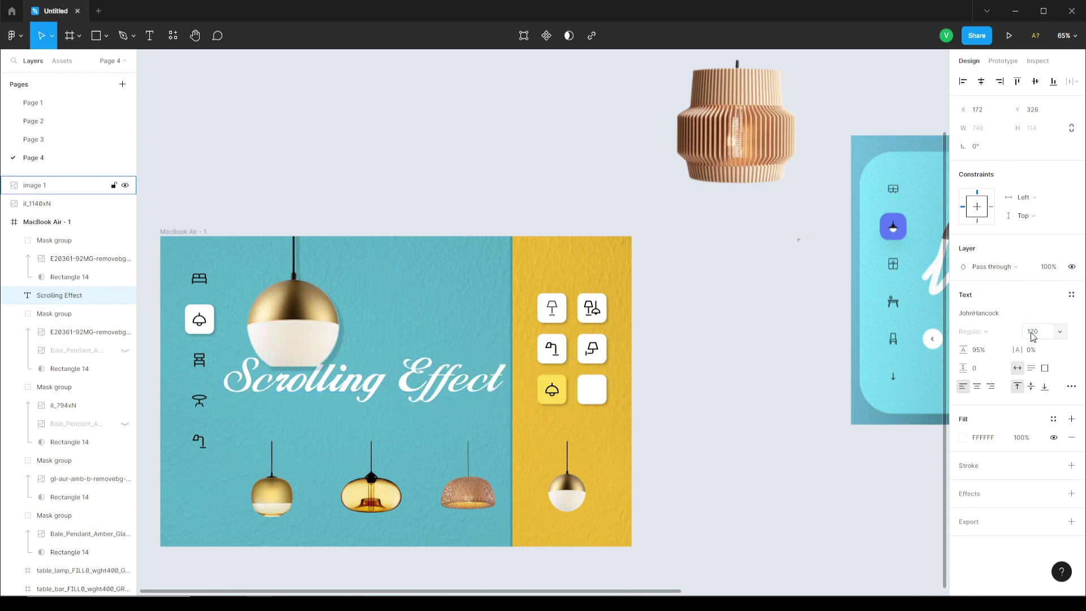
scroll(235, 414, up, 1)
drag(468, 386, 464, 400)
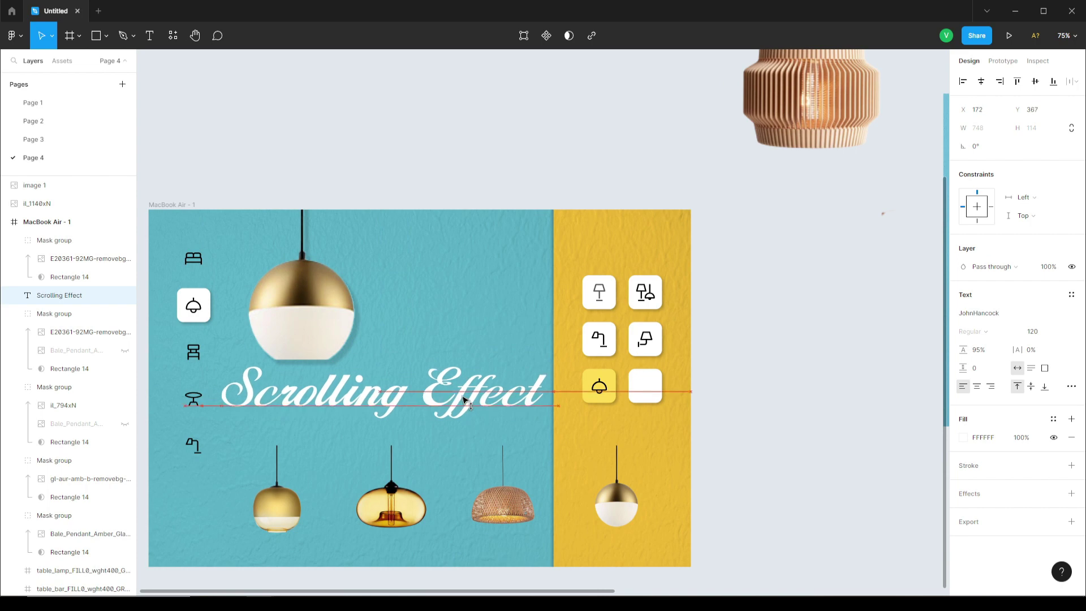
Right-align the title on two lines and place it beside the large lamp at about X 462, Y 197.
key(ctrl+alt+r)
drag(367, 402, 491, 328)
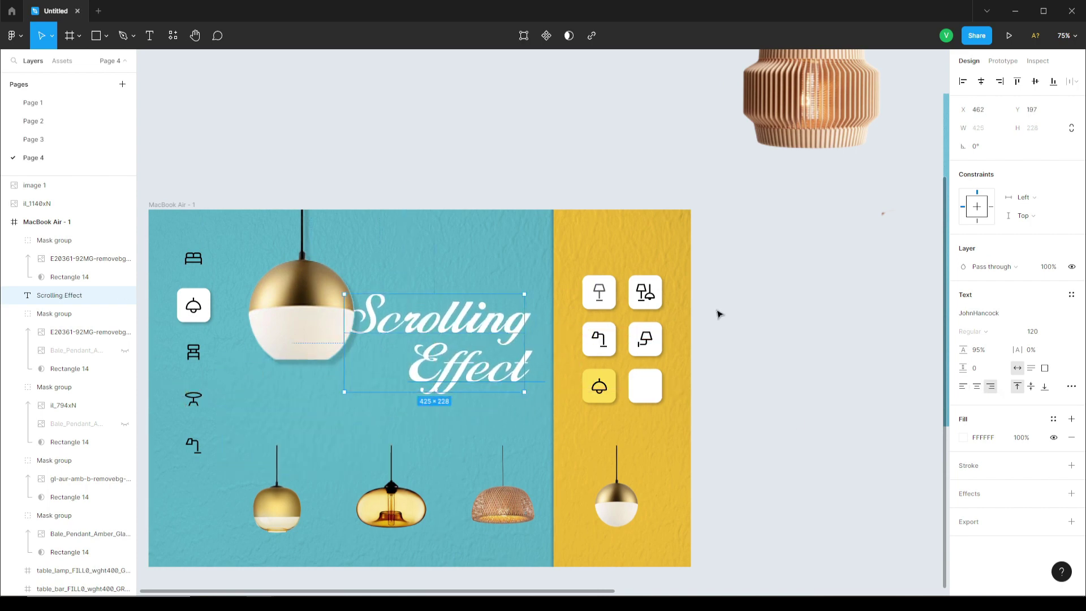
click(720, 311)
scroll(720, 311, down, 3)
scroll(568, 346, right, 3)
scroll(272, 461, left, 2)
scroll(334, 376, up, 2)
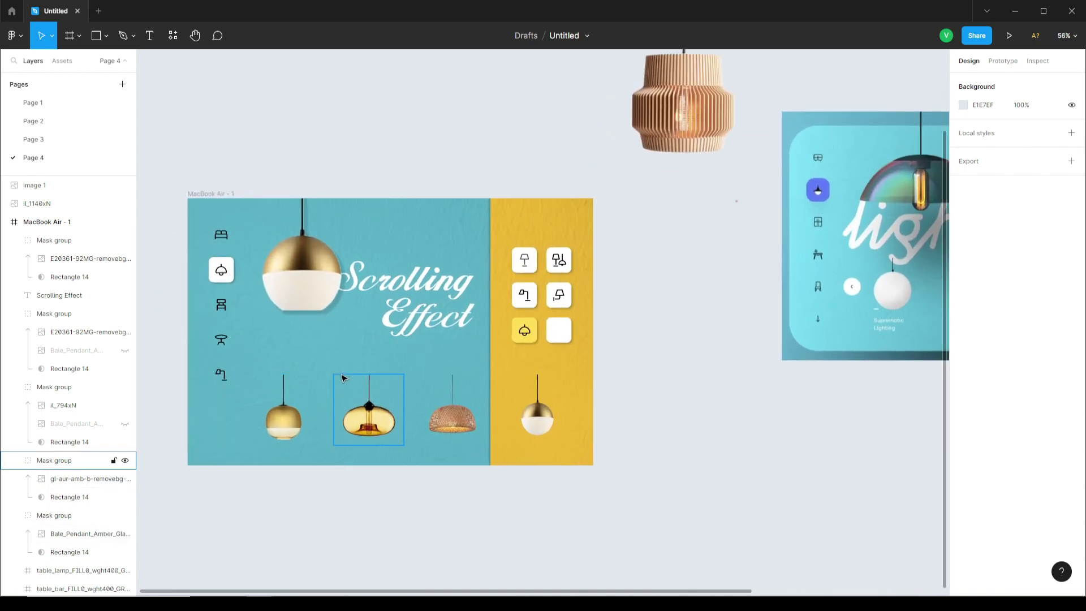
Delete the reference interface screenshot beside the MacBook Air frame.
scroll(735, 395, left, 2)
scroll(548, 367, down, 3)
scroll(549, 367, down, 2)
click(680, 327)
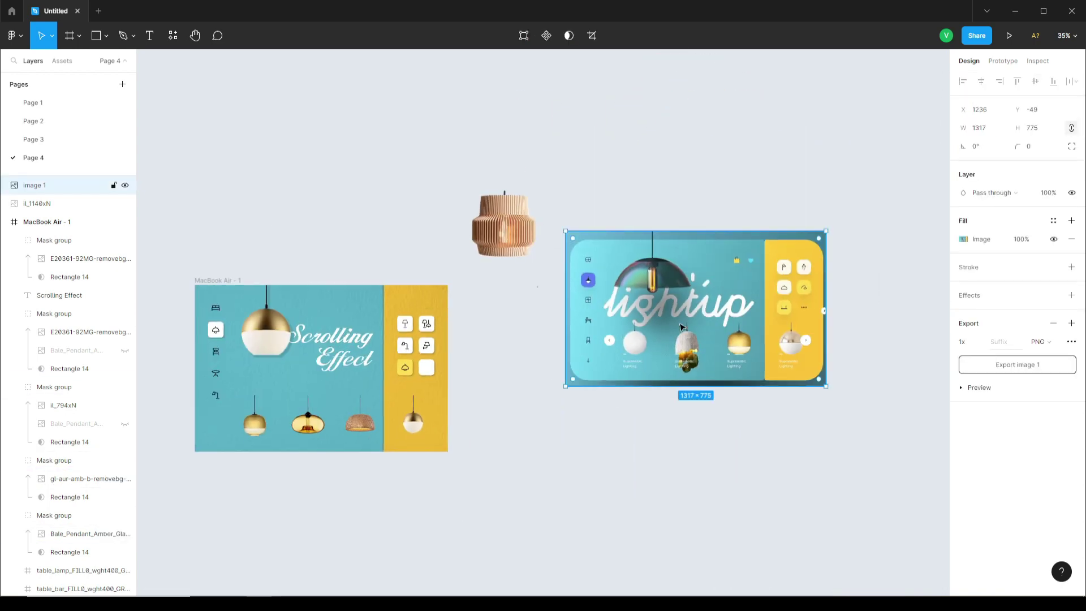
key(Delete)
Place the shopping bag and heart icons side by side on the teal panel above the title.
scroll(303, 373, up, 5)
scroll(744, 330, down, 1)
scroll(794, 329, up, 3)
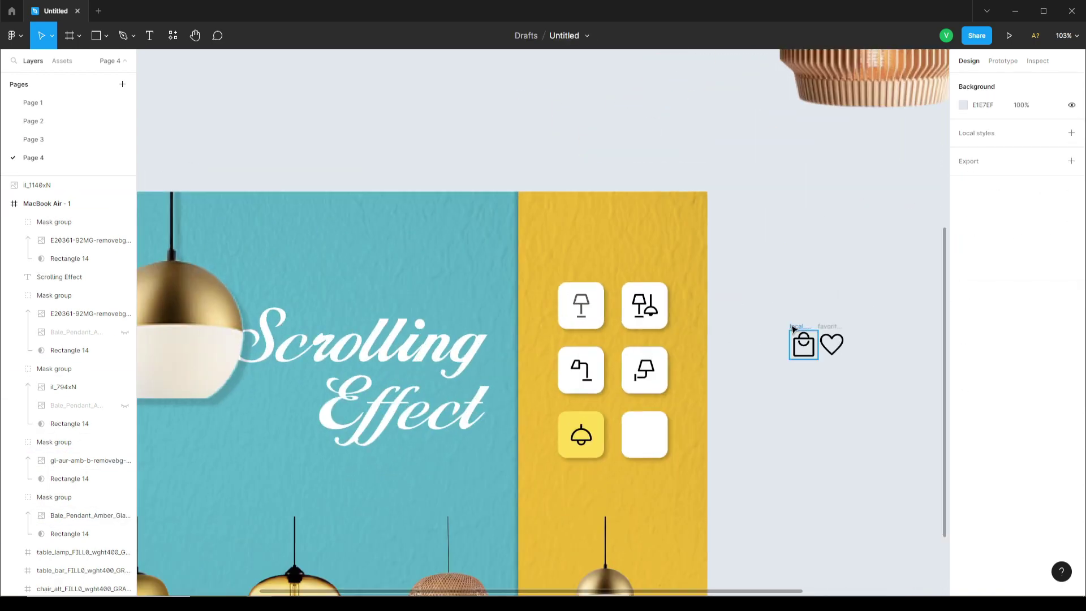
drag(793, 329, 382, 235)
click(817, 298)
scroll(813, 308, down, 2)
scroll(828, 326, up, 1)
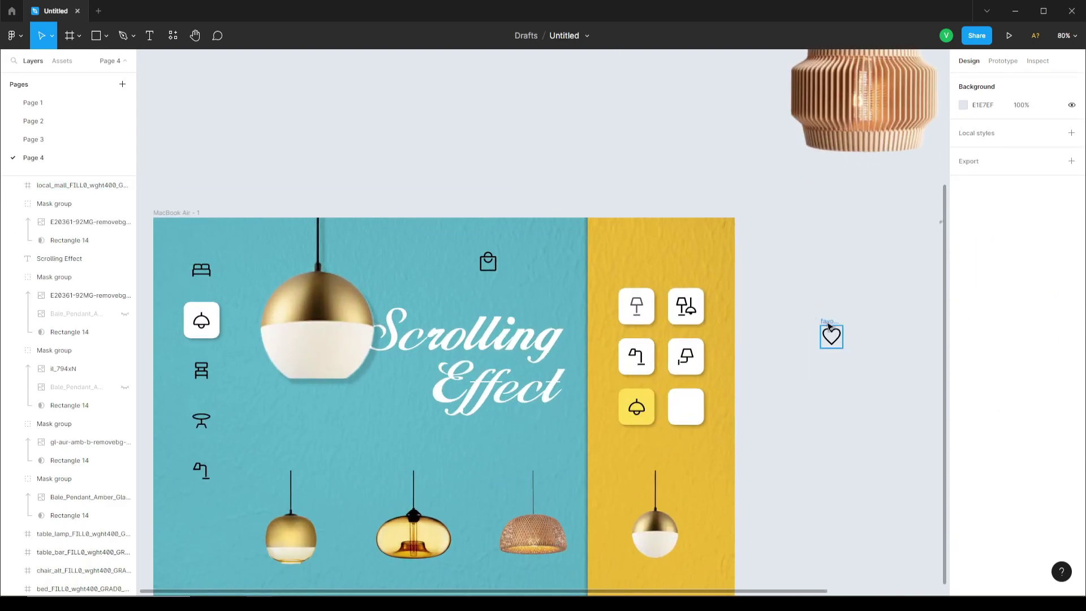
drag(828, 326, 550, 252)
scroll(550, 246, up, 3)
key(Escape)
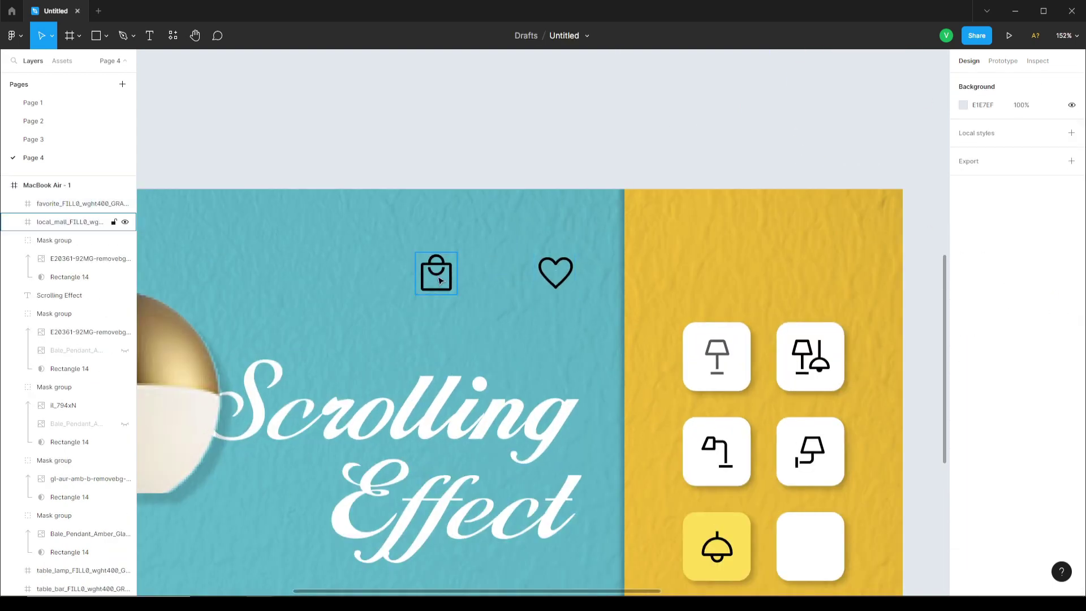
Move the bag icon closer to the heart and place the pair near the title's right edge.
drag(440, 280, 495, 280)
shift+click(554, 272)
click(701, 257)
scroll(701, 257, down, 3)
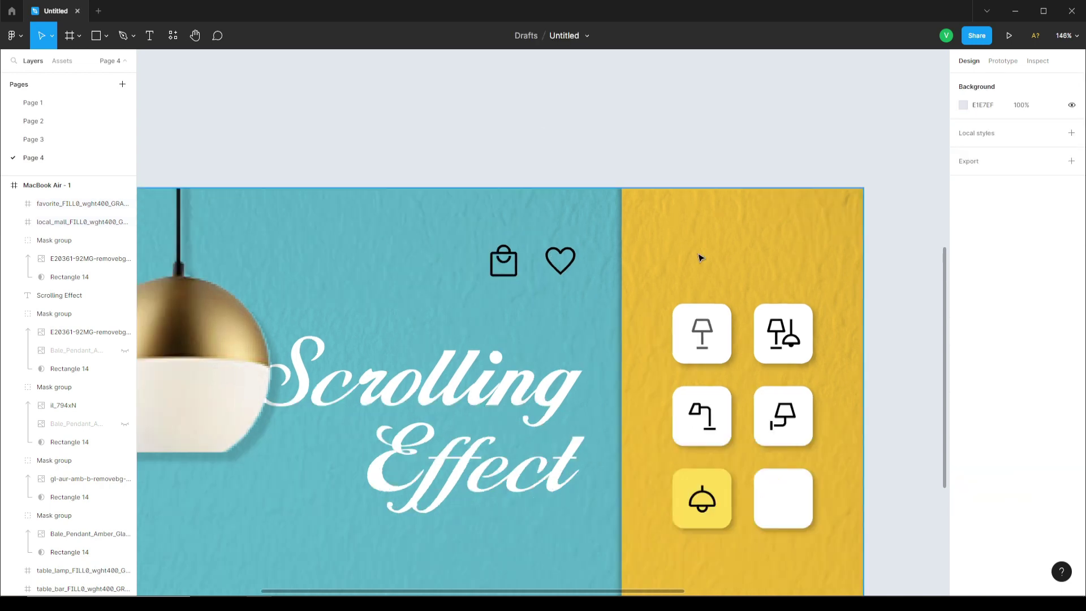
Lower the bag and heart icons so they line up vertically with the bed icon.
click(304, 257)
shift+click(618, 250)
shift+click(651, 250)
click(871, 139)
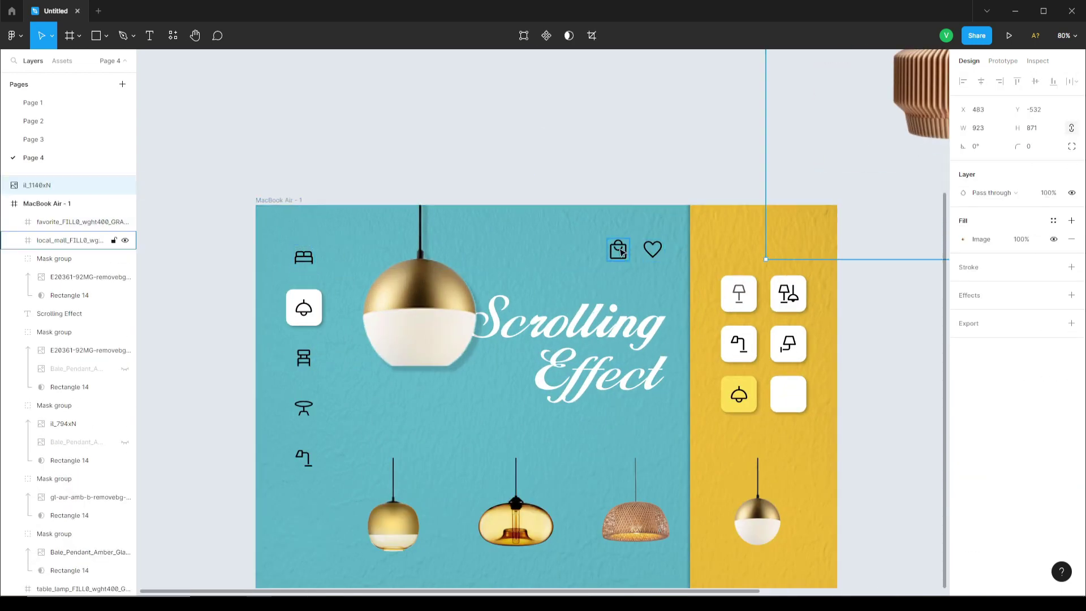
click(618, 250)
shift+click(650, 253)
click(673, 183)
scroll(562, 189, down, 1)
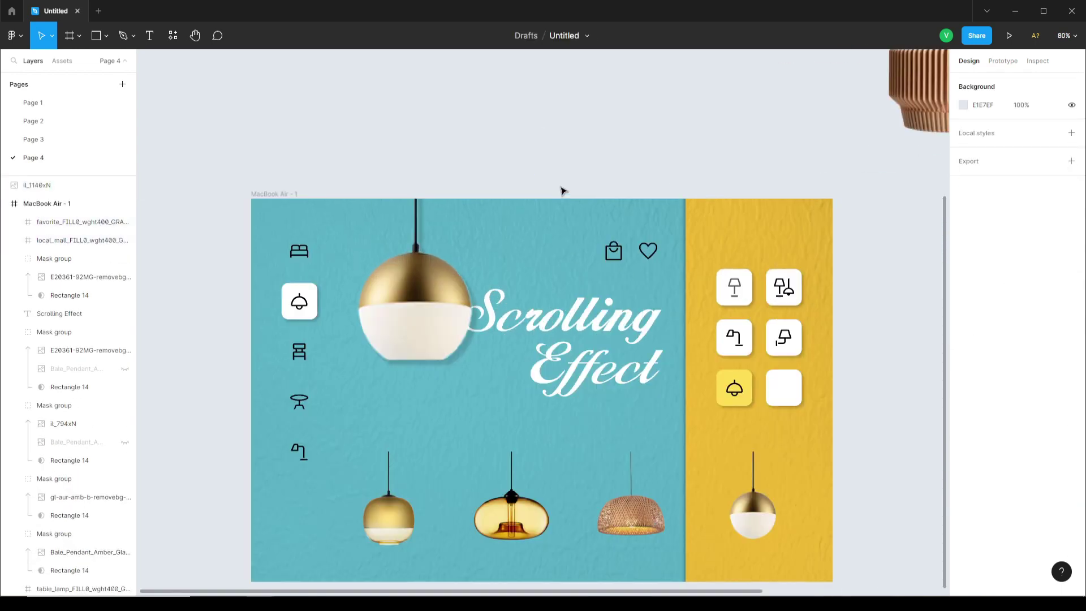
Lower the two-line title slightly, away from the bag and heart icons.
drag(560, 320, 554, 343)
click(564, 109)
scroll(494, 114, down, 1)
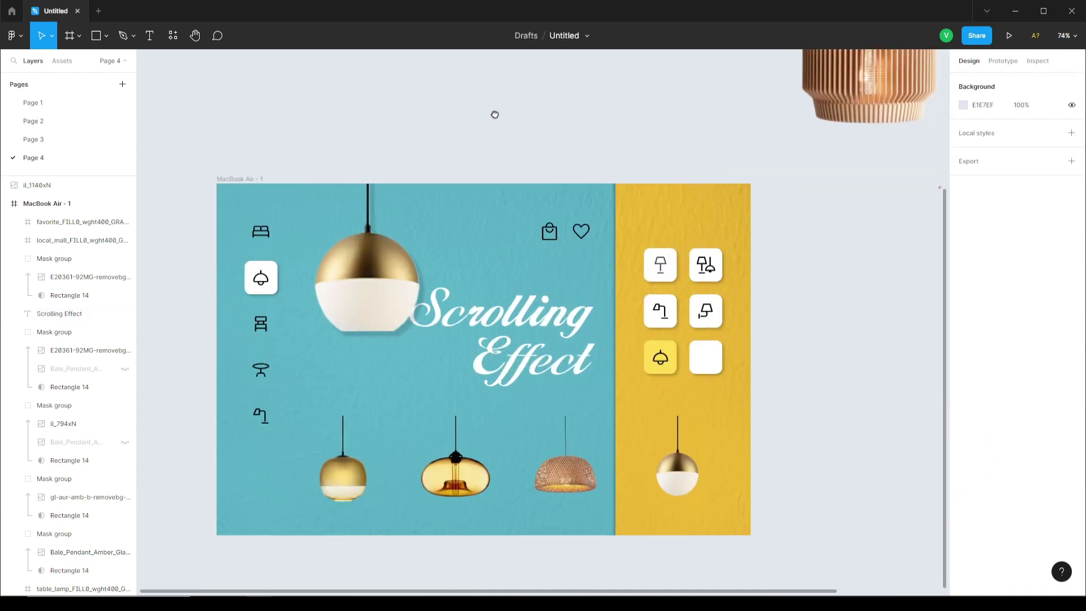
Draw a light grey circle of 45 × 45 just left of the first small lamp at X 175, Y 645.
scroll(603, 504, right, 1)
key(shift+0)
click(106, 36)
click(83, 105)
scroll(332, 433, up, 3)
drag(321, 279, 390, 349)
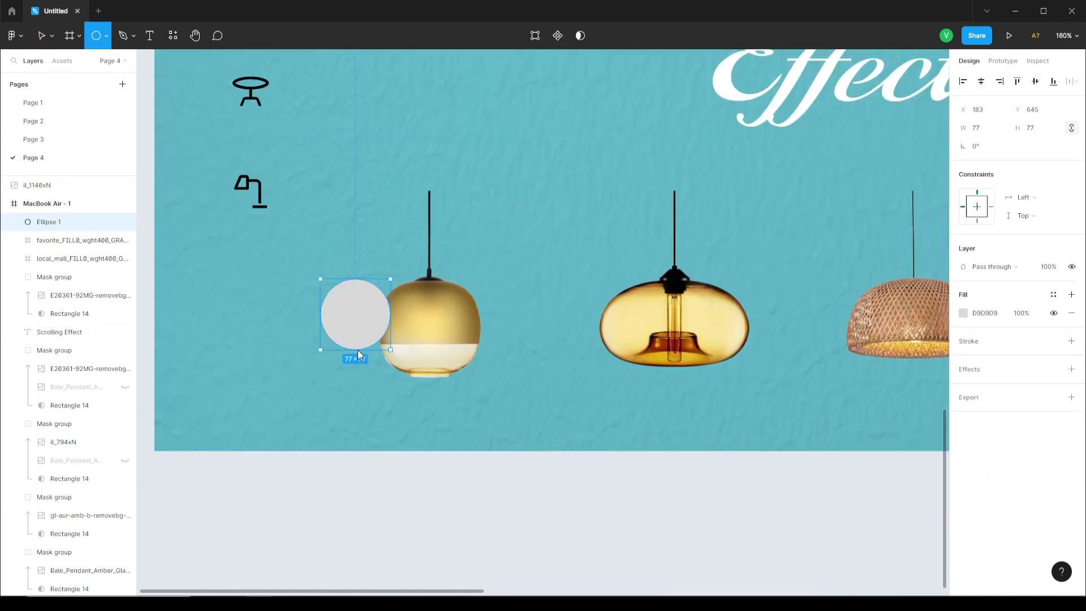
drag(337, 300, 330, 301)
scroll(385, 542, down, 4)
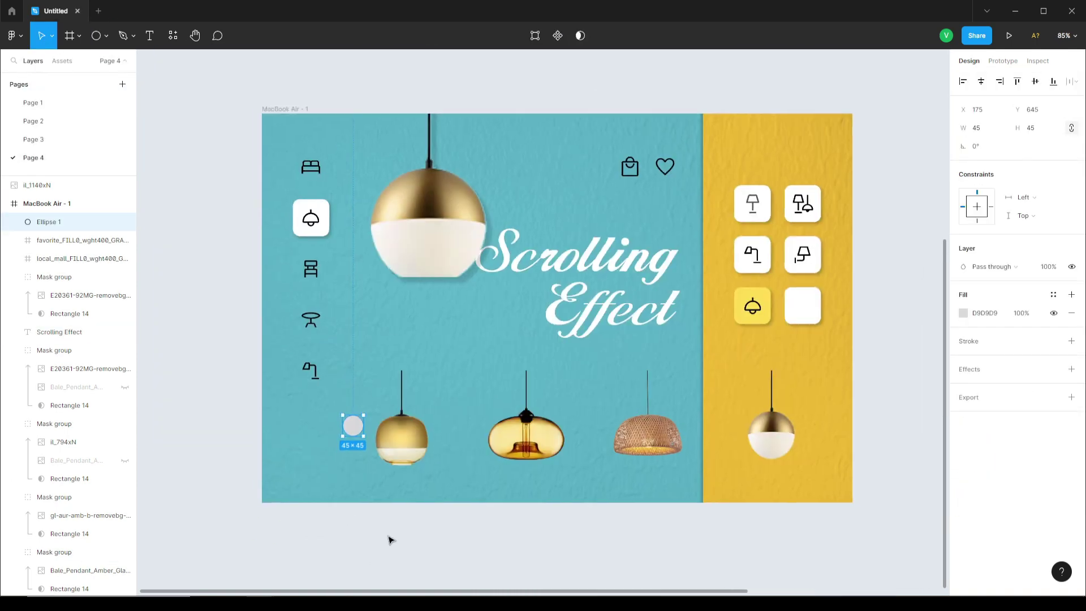
Duplicate the grey circle to the right of the fourth lamp at about X 1197, Y 645.
scroll(388, 539, up, 2)
scroll(389, 526, right, 2)
shift+click(294, 399)
shift+click(444, 404)
shift+click(598, 412)
click(226, 386)
drag(225, 386, 831, 392)
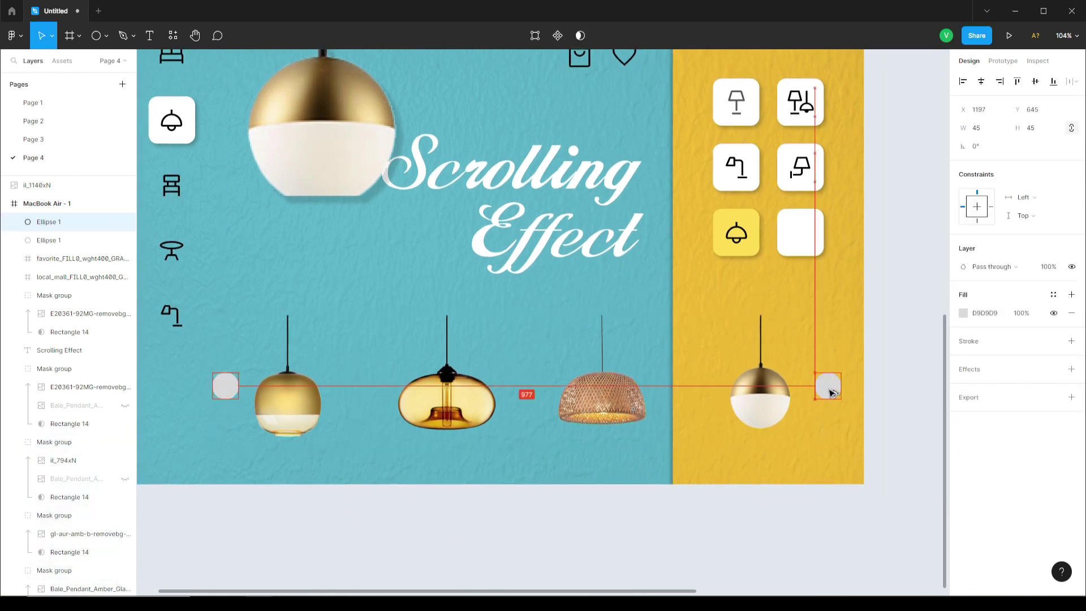
Raise the row of lamps and circles, and caption the first lamp "Supermatic Lighting" in white Poppins Medium, size 20.
shift+click(766, 407)
shift+click(601, 405)
shift+click(446, 405)
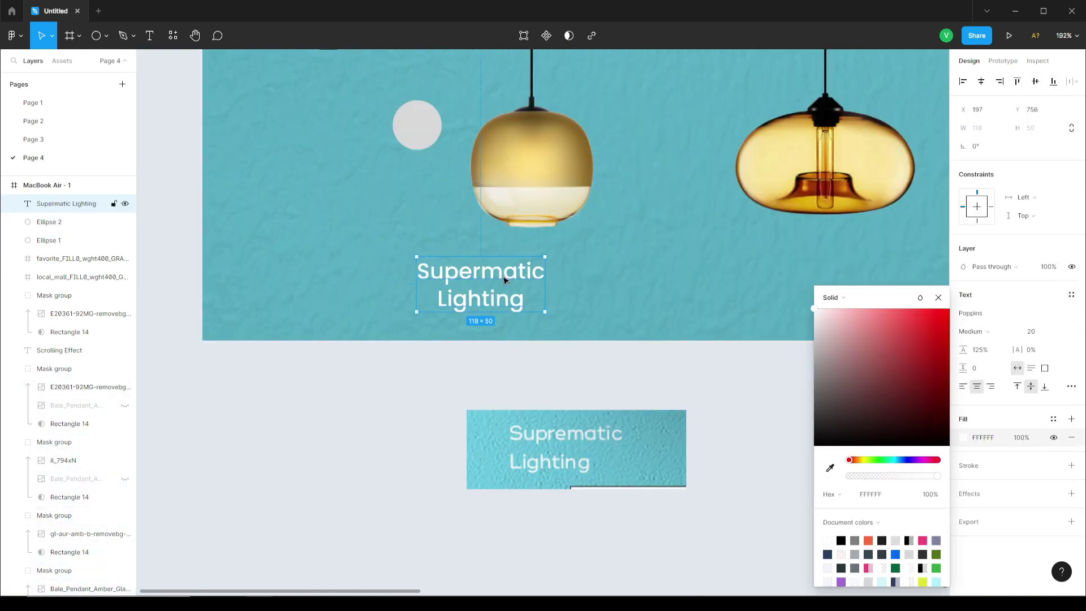
key(Escape)
Draw a rectangle about 51 × 12 above the first lamp's caption and set its corner radius to 100.
scroll(492, 283, up, 3)
scroll(492, 282, down, 2)
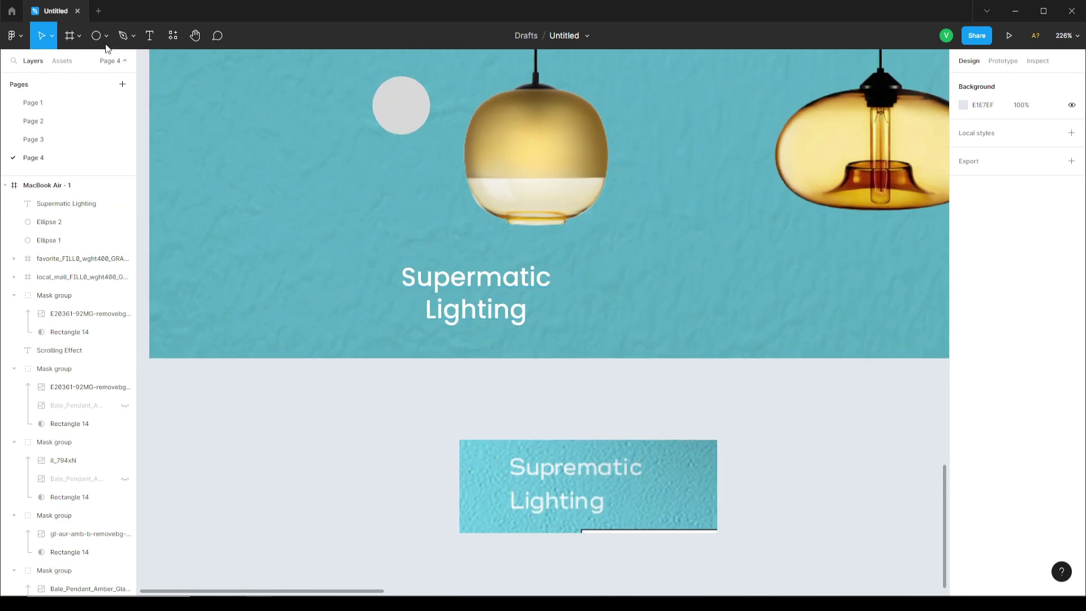
click(105, 36)
click(71, 60)
drag(396, 232, 455, 238)
scroll(428, 238, up, 3)
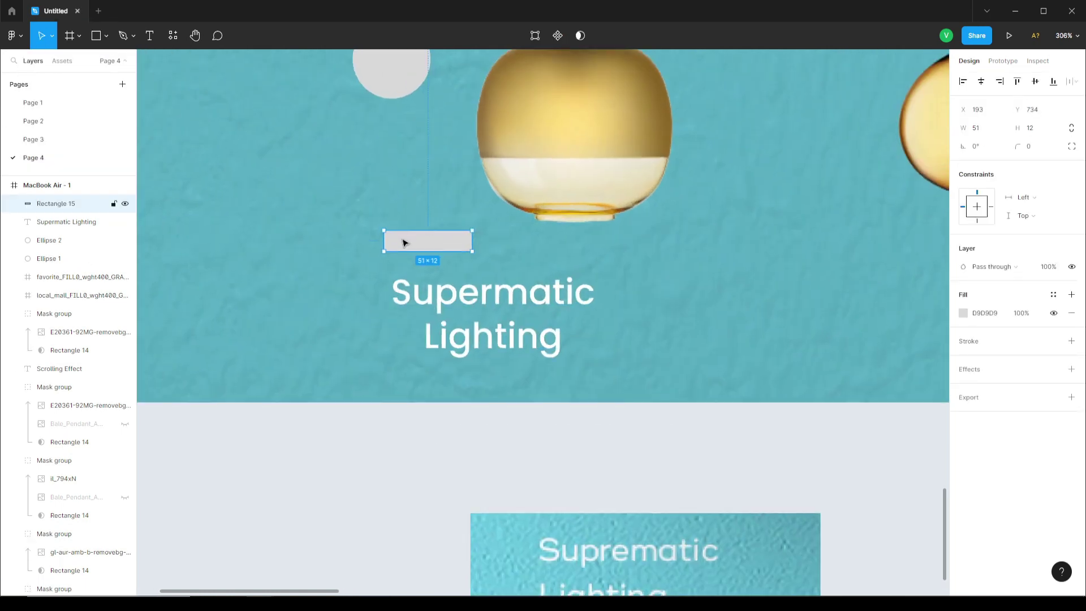
scroll(382, 229, up, 5)
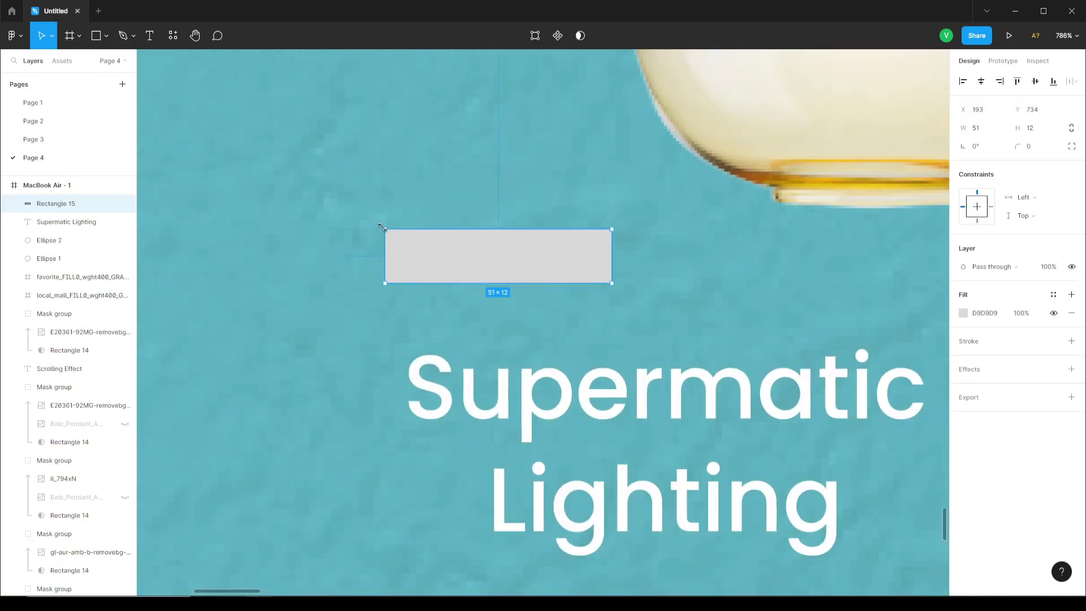
click(1074, 148)
click(1035, 147)
text(100)
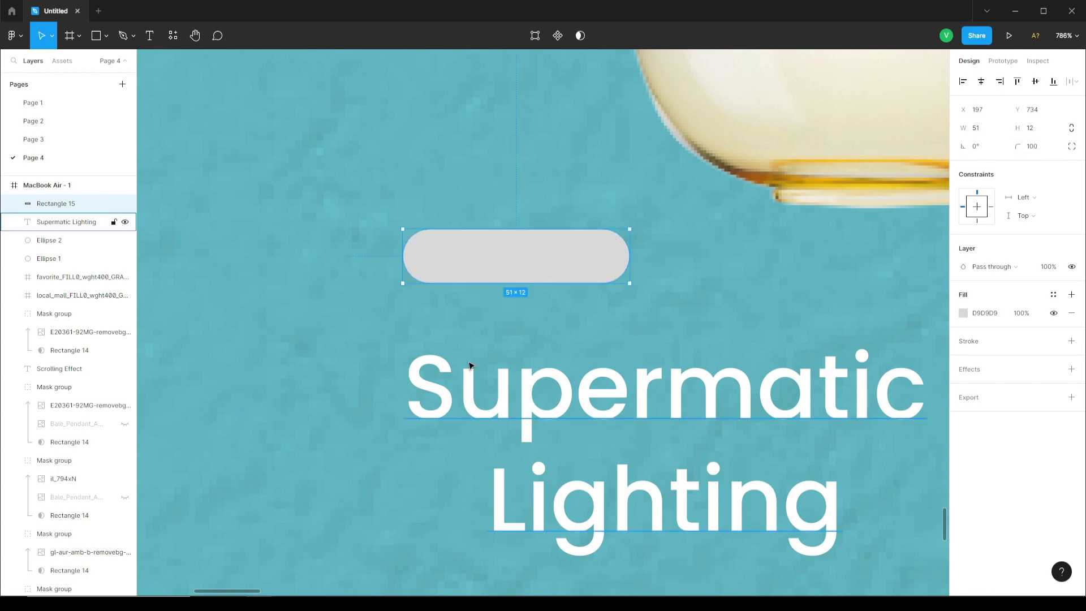
Align the rounded bar's left edge with the caption at X 197.
shift+click(469, 366)
click(962, 81)
click(566, 192)
Fill the rounded bar with white FFFFFF and reduce its height to 3.
click(531, 256)
click(964, 314)
drag(831, 325, 809, 297)
drag(522, 229, 522, 269)
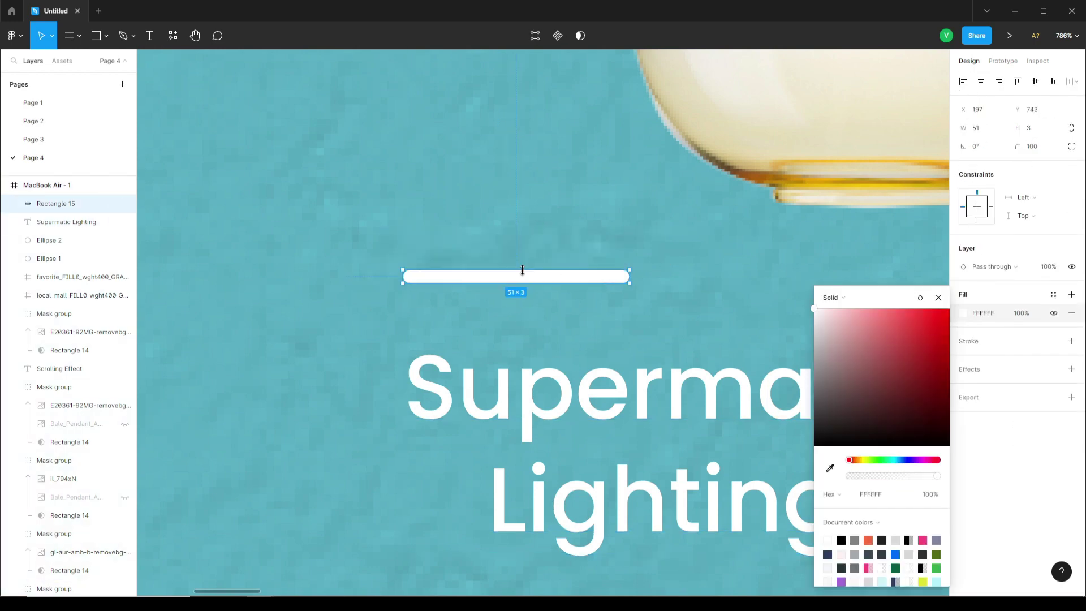
Left-align the caption text, and duplicate the caption with its bar below the second lamp at X 462.
scroll(371, 381, down, 5)
click(417, 412)
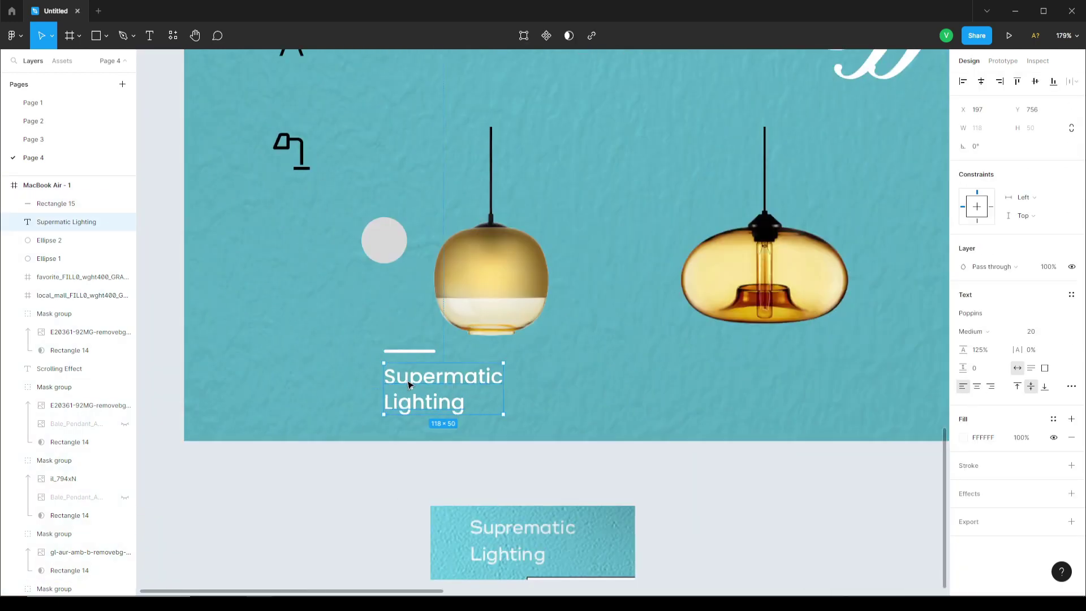
shift+click(409, 351)
key(ctrl+d)
drag(657, 367, 664, 366)
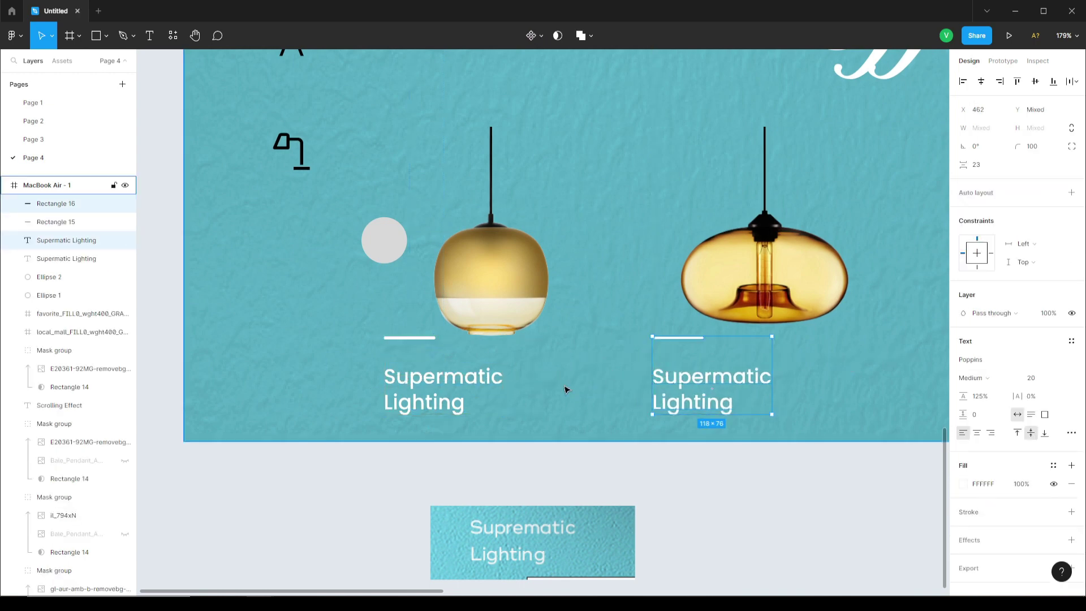
Duplicate the caption and bar below the third and fourth lamps at the same spacing.
drag(565, 388, 248, 359)
drag(356, 332, 625, 333)
scroll(624, 335, down, 3)
scroll(543, 362, up, 1)
drag(546, 362, 726, 364)
scroll(734, 473, up, 1)
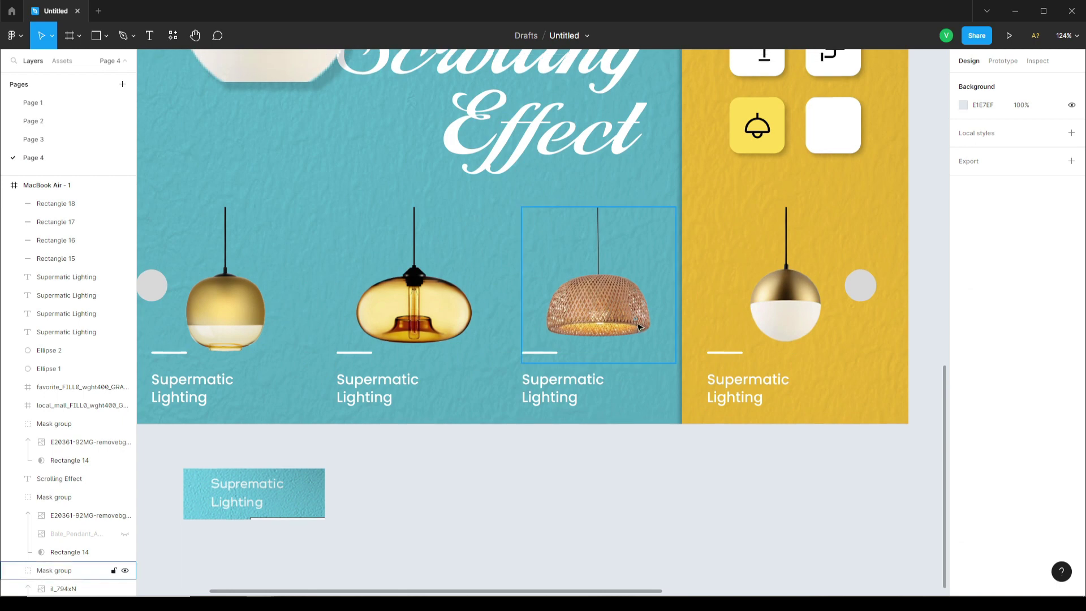
click(782, 311)
click(566, 319)
click(279, 317)
click(458, 510)
scroll(563, 461, down, 3)
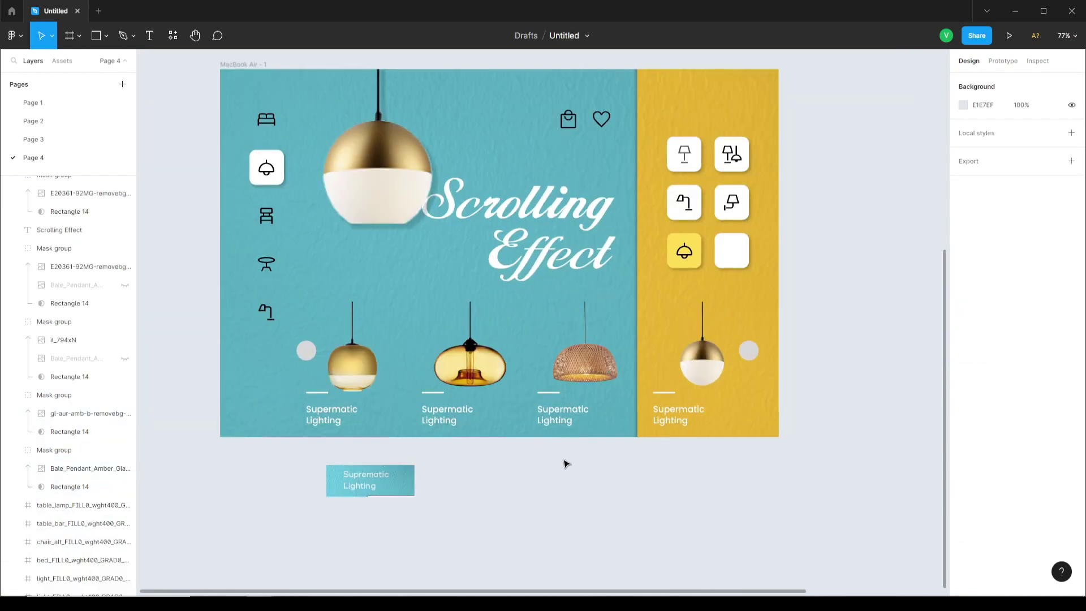
Delete the caption reference image below the frame.
scroll(557, 459, up, 2)
click(339, 491)
key(Delete)
Fill both circles at the ends of the lamp row with white.
scroll(555, 452, down, 2)
scroll(560, 445, up, 1)
click(735, 342)
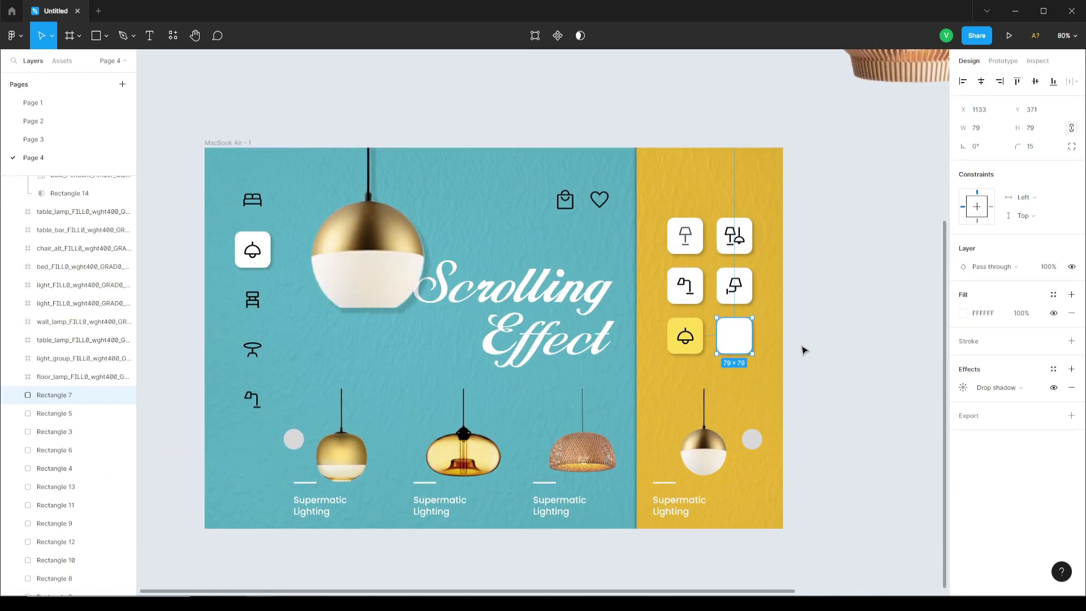
key(Escape)
click(293, 439)
shift+click(752, 440)
click(963, 360)
click(826, 340)
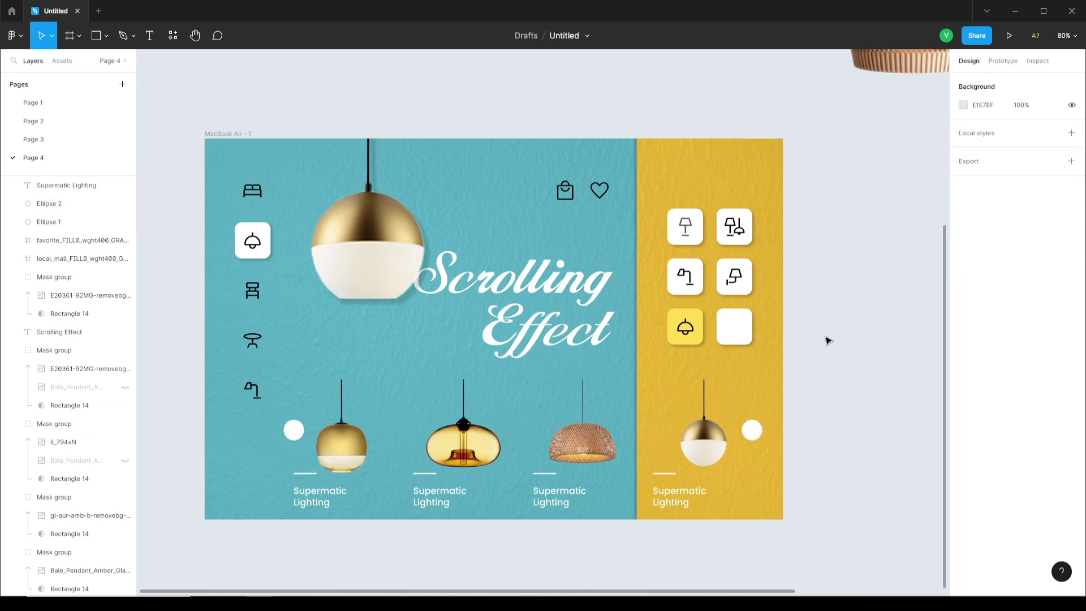
Center the chevron icon on the circle beside the fourth lamp at X 1199, Y 624, and recolor it 565656.
scroll(824, 351, up, 1)
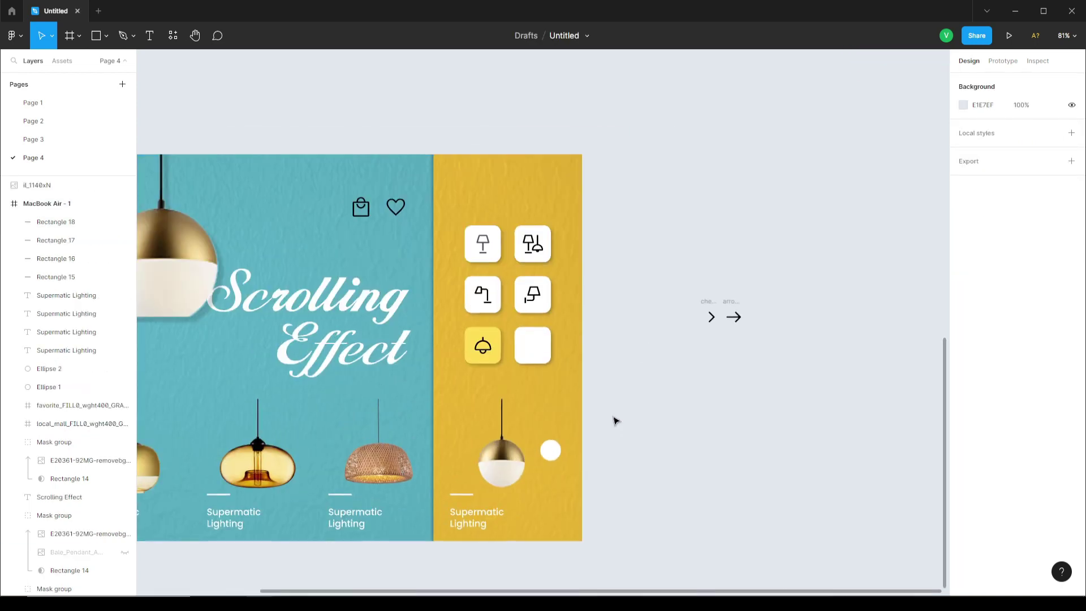
scroll(613, 420, down, 1)
drag(713, 268, 567, 366)
scroll(558, 408, up, 5)
scroll(788, 448, down, 4)
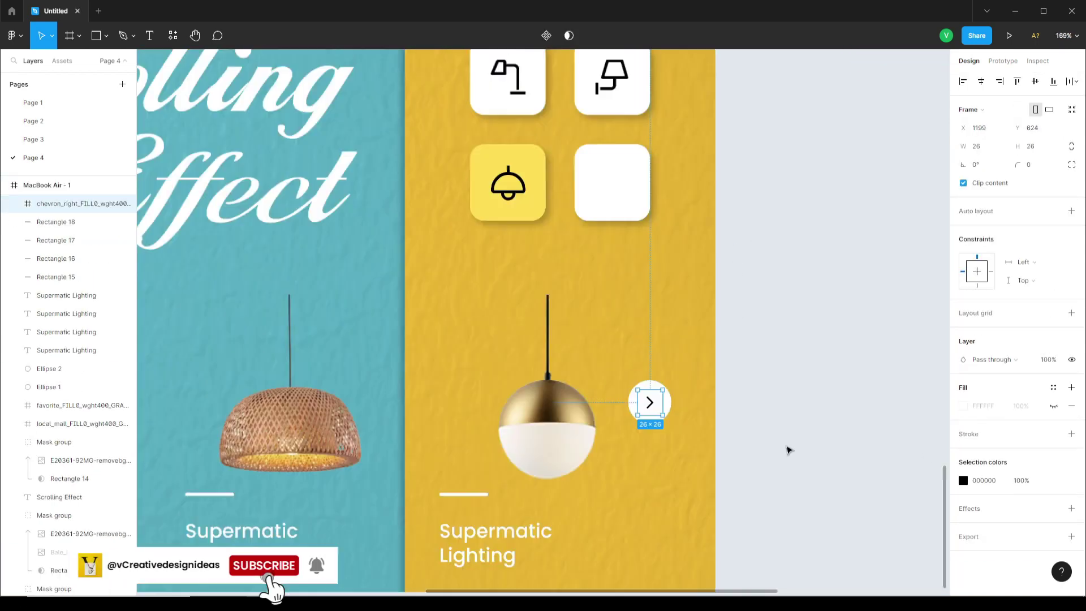
scroll(788, 448, up, 3)
click(963, 480)
click(880, 496)
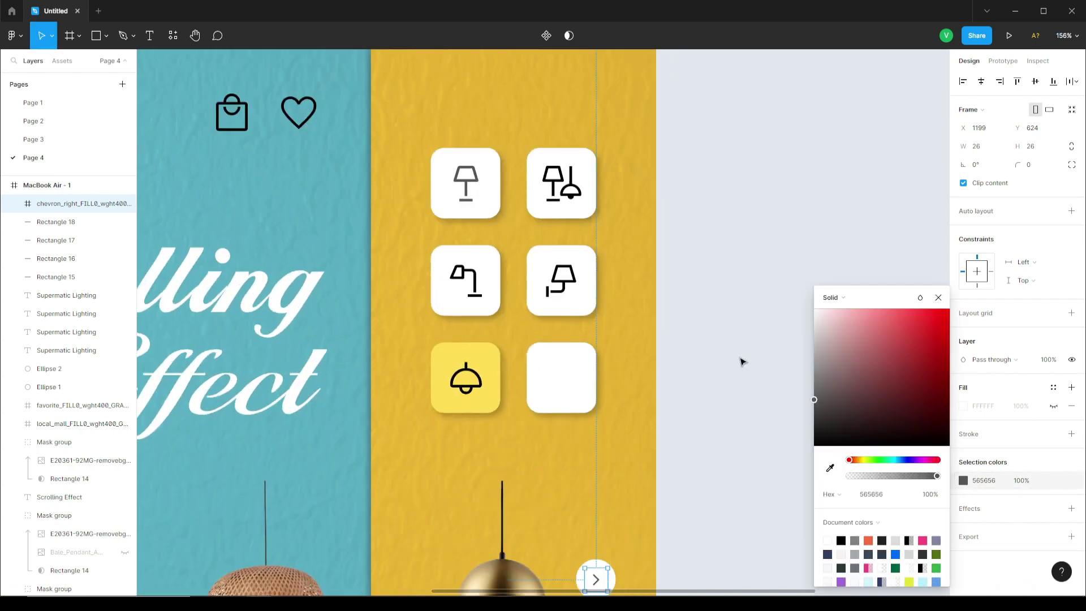
Try grey 7F7F7F on the five lamp icons in the yellow panel's tiles.
scroll(741, 363, down, 3)
click(437, 285)
shift+click(447, 199)
shift+click(531, 189)
shift+click(532, 90)
click(963, 451)
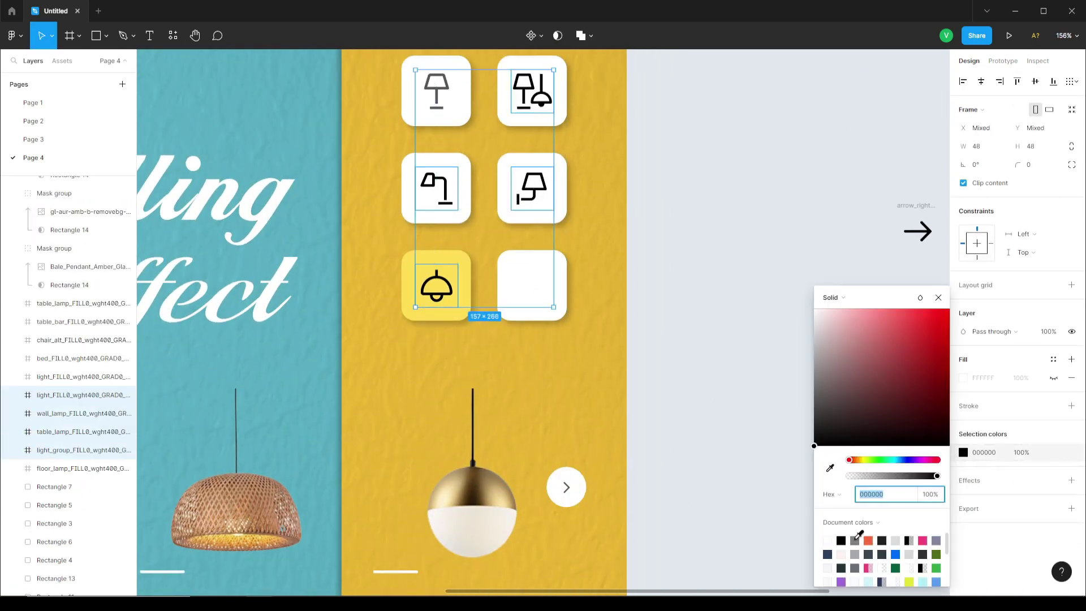
click(436, 92)
click(964, 481)
click(855, 540)
click(686, 347)
scroll(686, 347, down, 4)
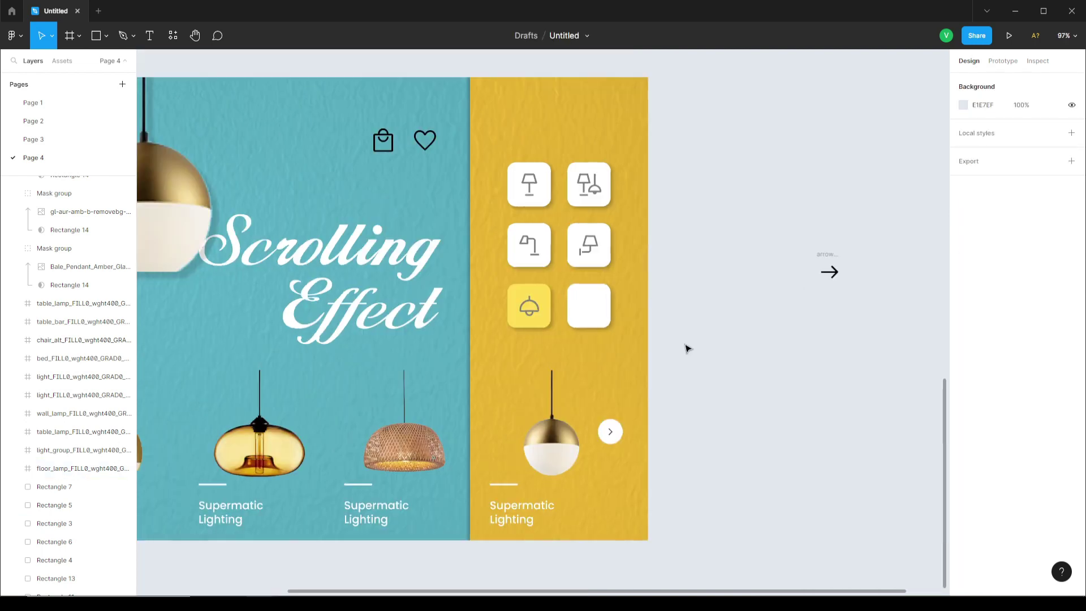
Try the same grey on the four untiled icons in the teal panel's icon column, and undo the recoloring.
drag(686, 347, 838, 362)
click(266, 391)
shift+click(266, 341)
shift+click(266, 290)
shift+click(266, 187)
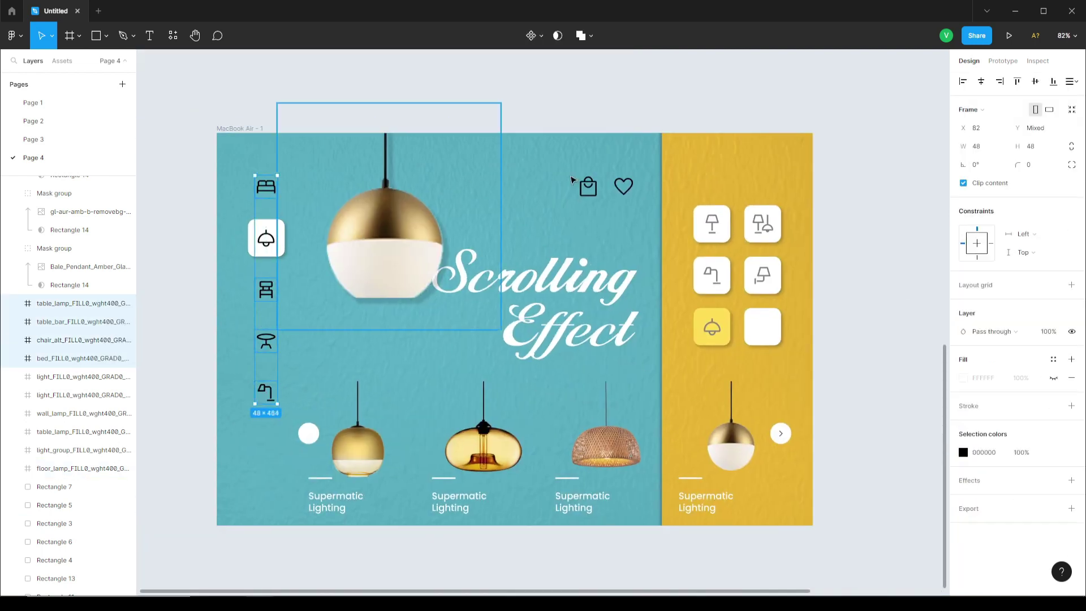
click(963, 452)
click(854, 540)
click(880, 252)
key(ctrl+z)
key(ctrl+z)
Recolor the five lamp icons in the yellow panel's tiles to dark slate 3A4956.
click(827, 245)
drag(824, 245, 788, 281)
click(678, 362)
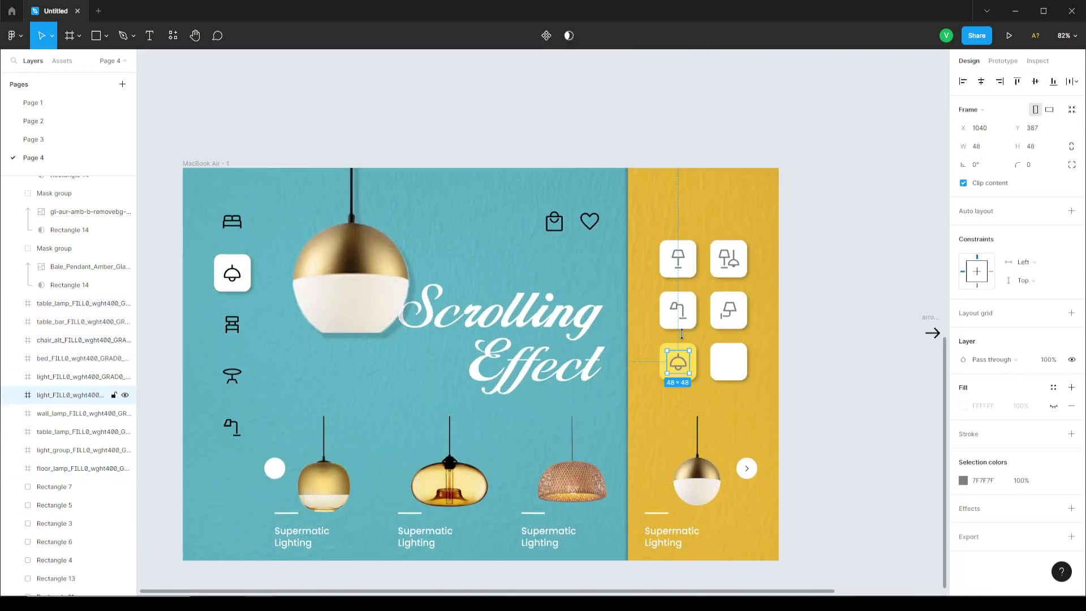
shift+click(678, 259)
shift+click(728, 258)
shift+click(728, 310)
shift+click(679, 310)
click(963, 471)
click(868, 554)
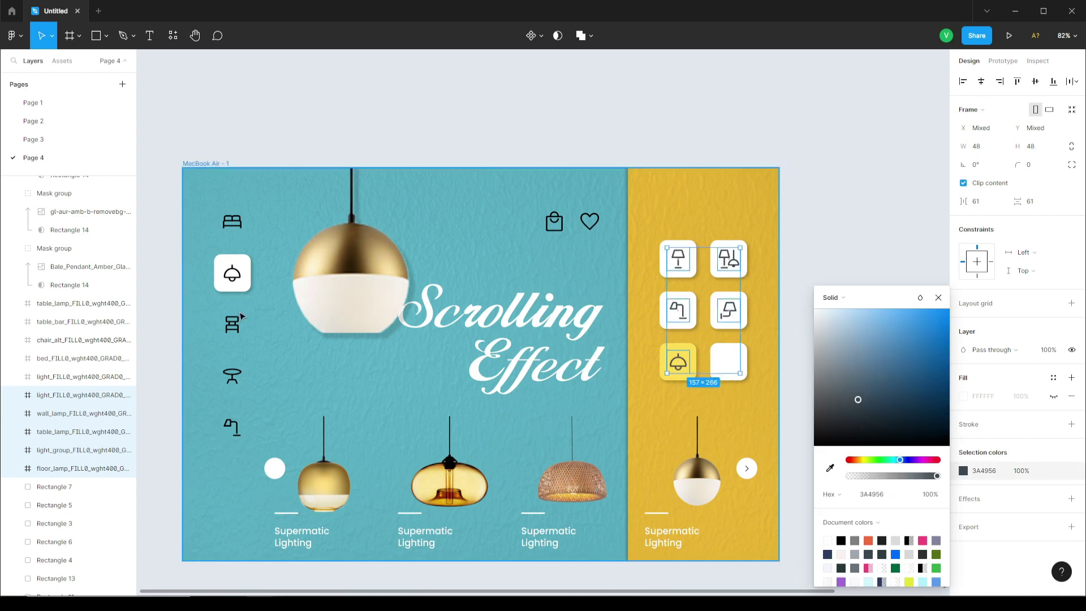
Recolor the four untiled icons in the teal panel's icon column to the tile icons' dark slate.
click(240, 315)
click(231, 427)
shift+click(234, 377)
shift+click(234, 228)
click(963, 453)
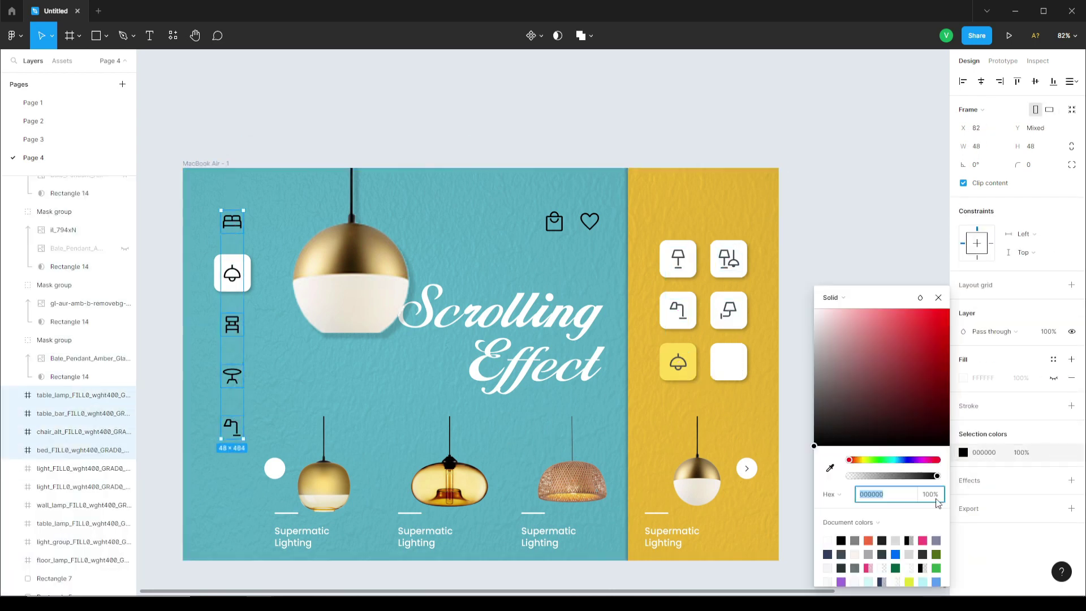
click(883, 553)
click(865, 230)
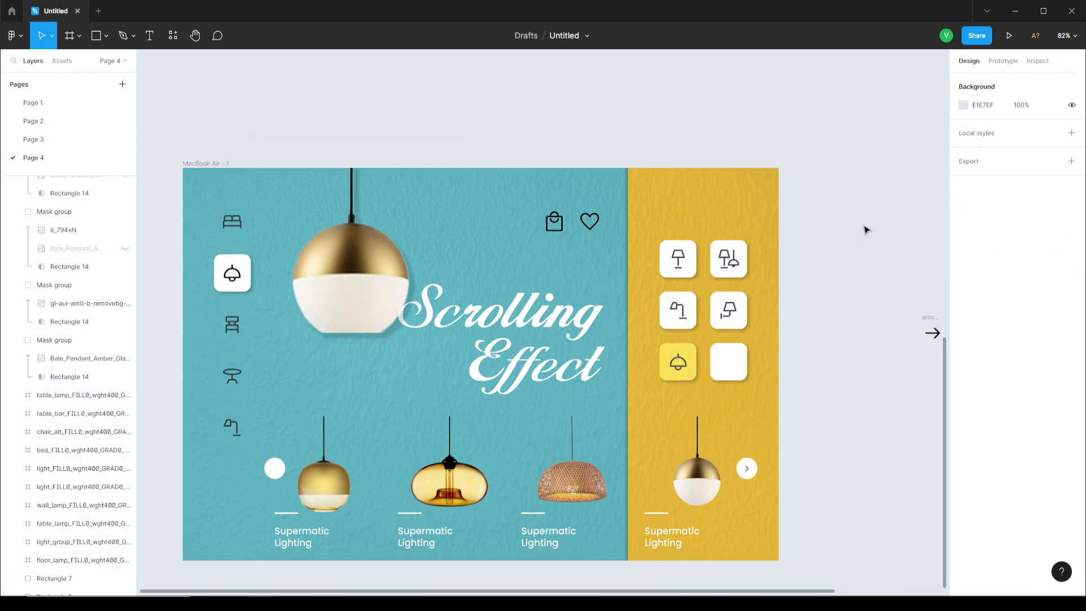
Duplicate the chevron onto the circle beside the first lamp and rotate it 180° at X 210, Y 650.
scroll(848, 305, down, 2)
click(750, 423)
drag(753, 426, 286, 427)
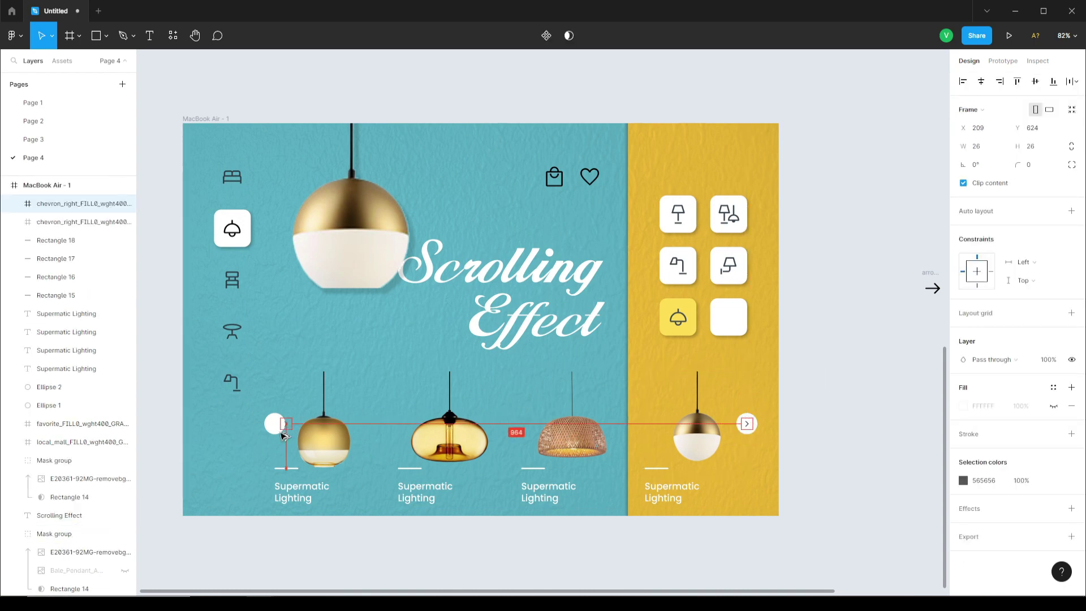
scroll(286, 426, up, 5)
scroll(301, 436, down, 5)
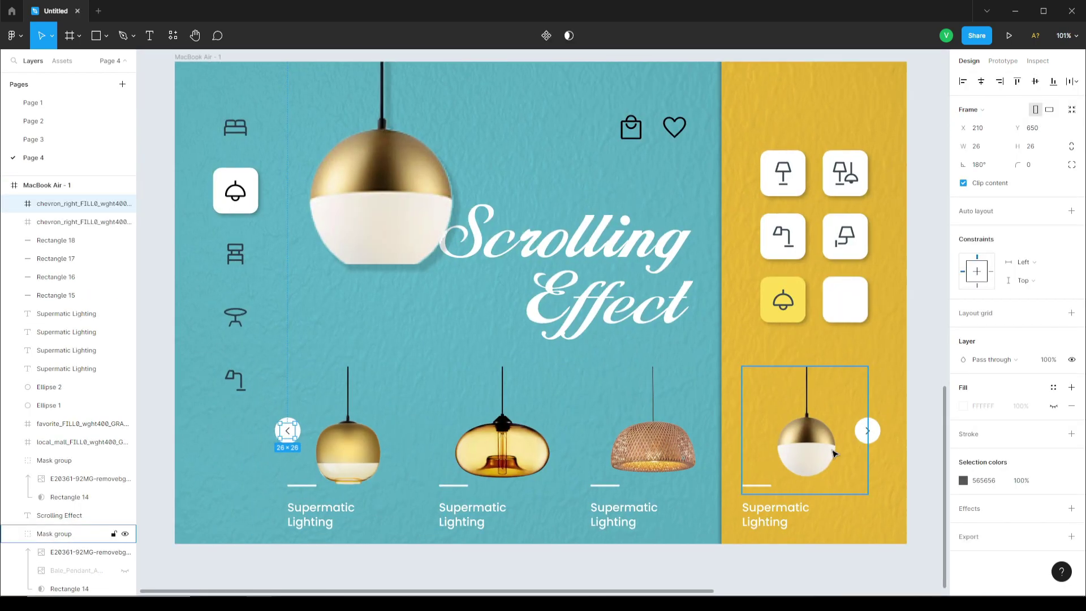
Recolor both carousel chevrons to dark slate 3A4956.
shift+click(865, 431)
click(963, 499)
click(842, 552)
click(543, 552)
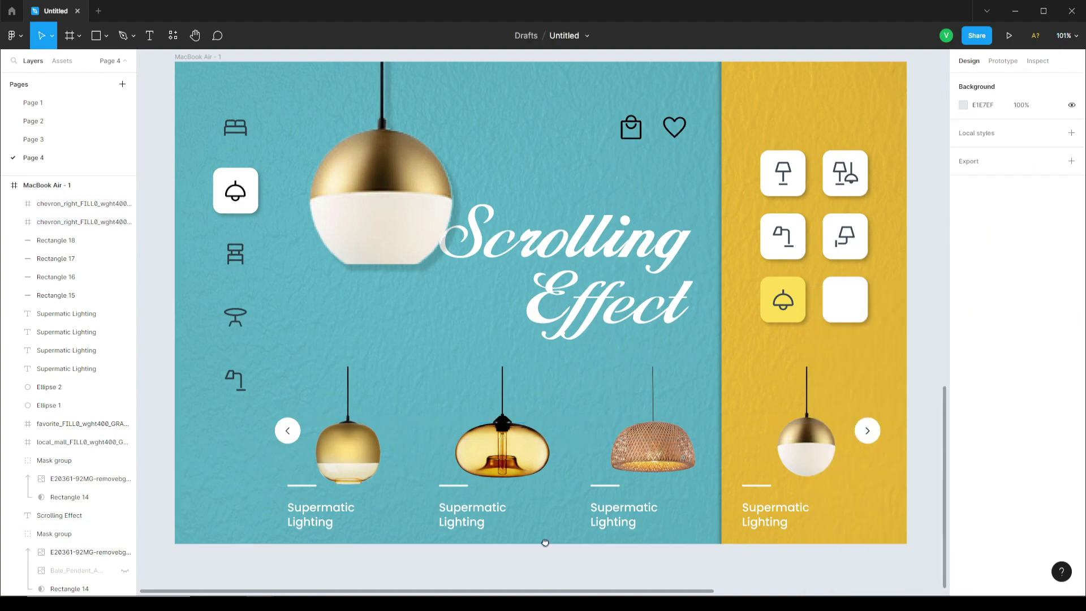
Place the arrow icon, rotated -90°, below the desk lamp icon in the teal panel's icon column at X 130, Y 634.
scroll(538, 480, down, 2)
scroll(682, 496, up, 1)
scroll(652, 511, down, 1)
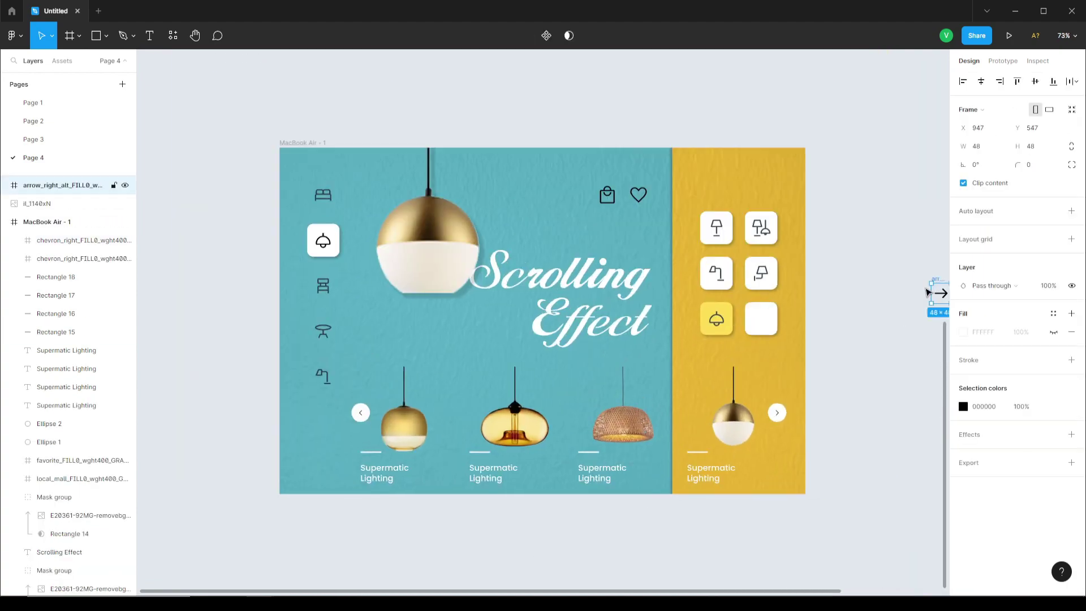
scroll(311, 402, up, 4)
drag(939, 292, 370, 441)
drag(349, 428, 348, 434)
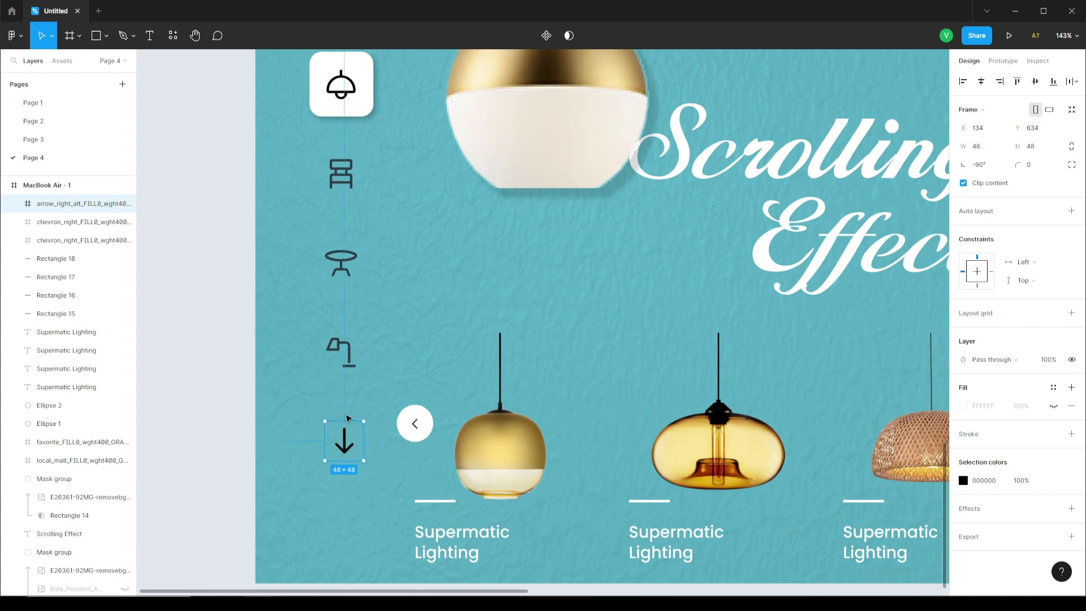
Recolor the down arrow to dark slate 2E3D48, sampling the desk lamp icon above it.
click(963, 480)
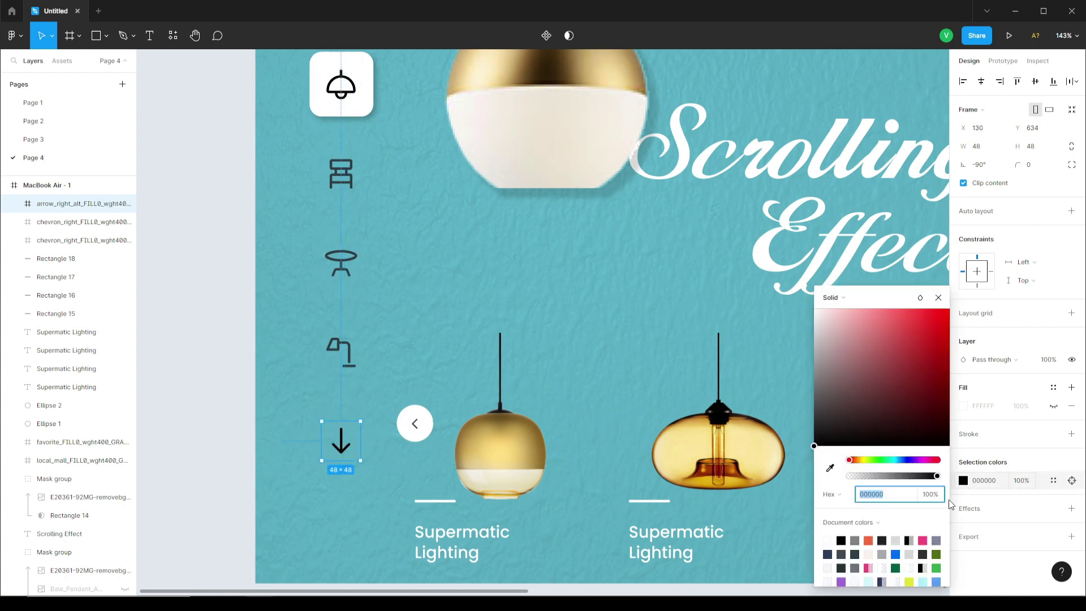
click(841, 554)
scroll(369, 444, up, 4)
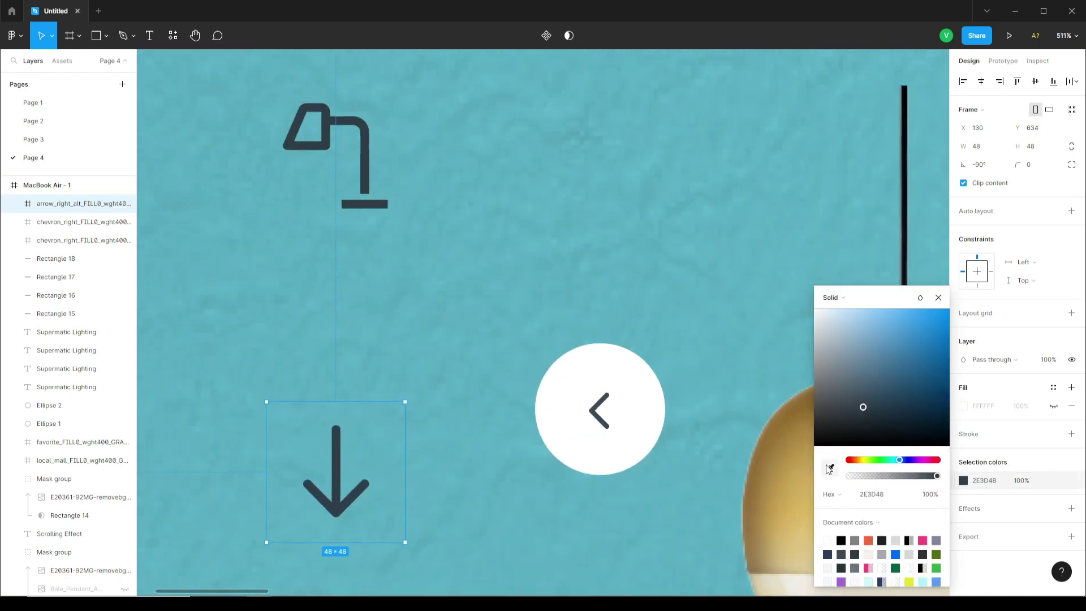
click(830, 468)
click(367, 165)
click(344, 369)
Recolor the chevron beside the first lamp to 2E3D48 by sampling the down arrow.
scroll(344, 369, down, 2)
click(478, 387)
scroll(606, 380, up, 1)
click(963, 480)
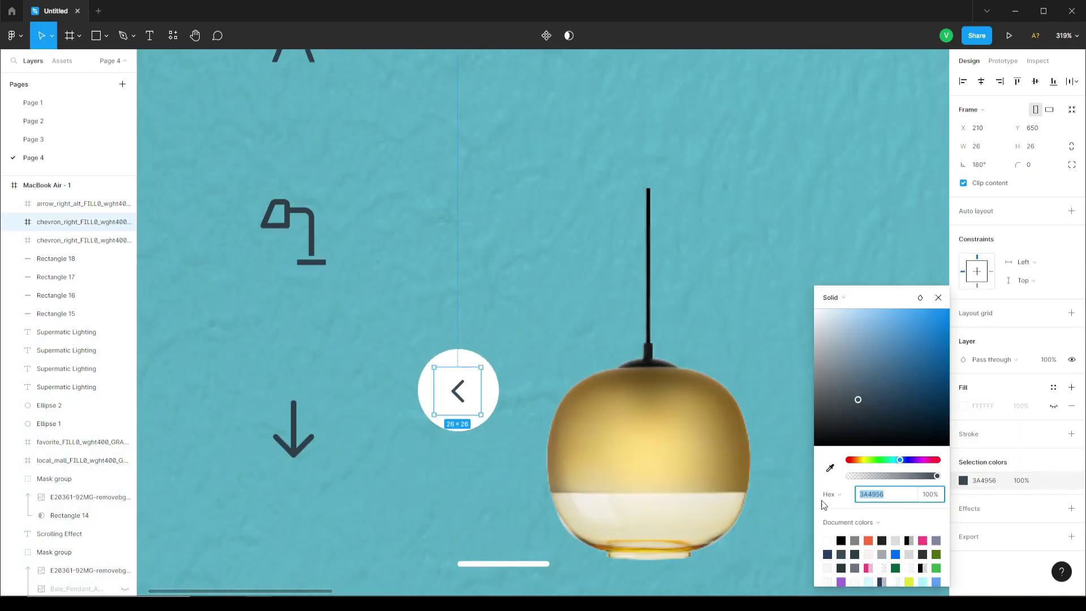
click(296, 446)
click(342, 371)
Recolor the chevron beside the fourth lamp to dark slate 2E3D48.
scroll(341, 371, down, 7)
scroll(934, 396, up, 5)
click(936, 399)
click(963, 480)
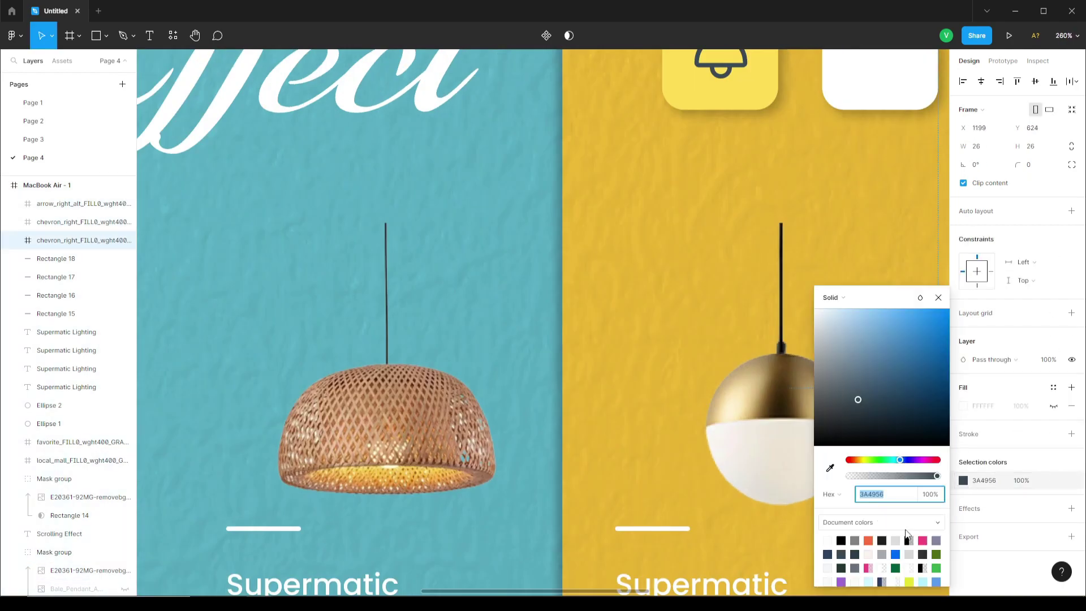
scroll(806, 435, down, 5)
scroll(275, 392, up, 1)
scroll(289, 396, up, 6)
key(Escape)
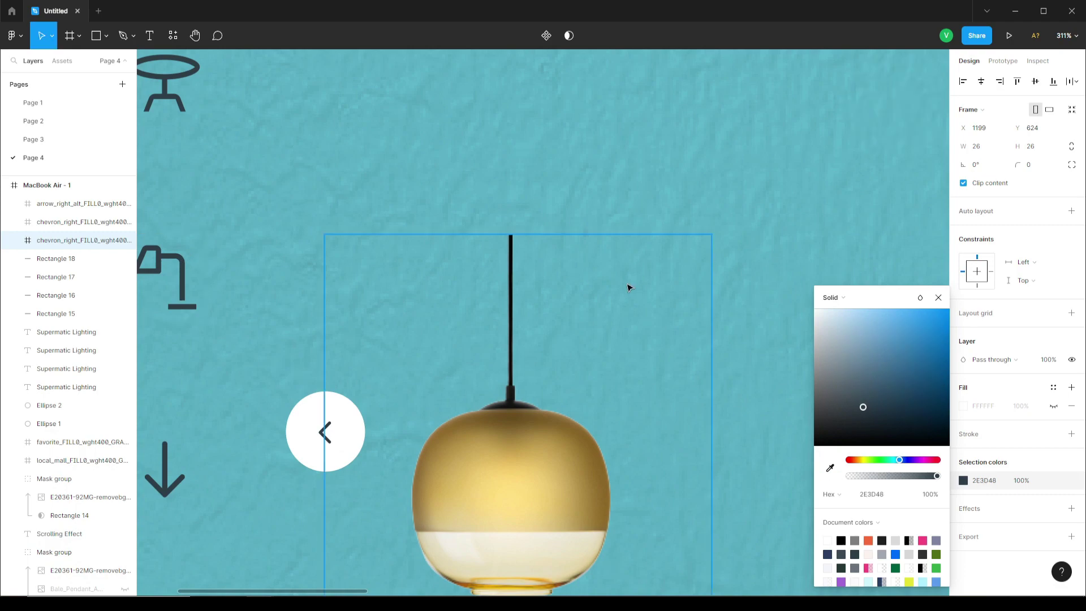
Recolor the shopping bag and heart icons with the dark slate sampled from the bed icon.
click(628, 286)
scroll(446, 347, down, 6)
click(873, 327)
scroll(865, 324, up, 2)
click(560, 195)
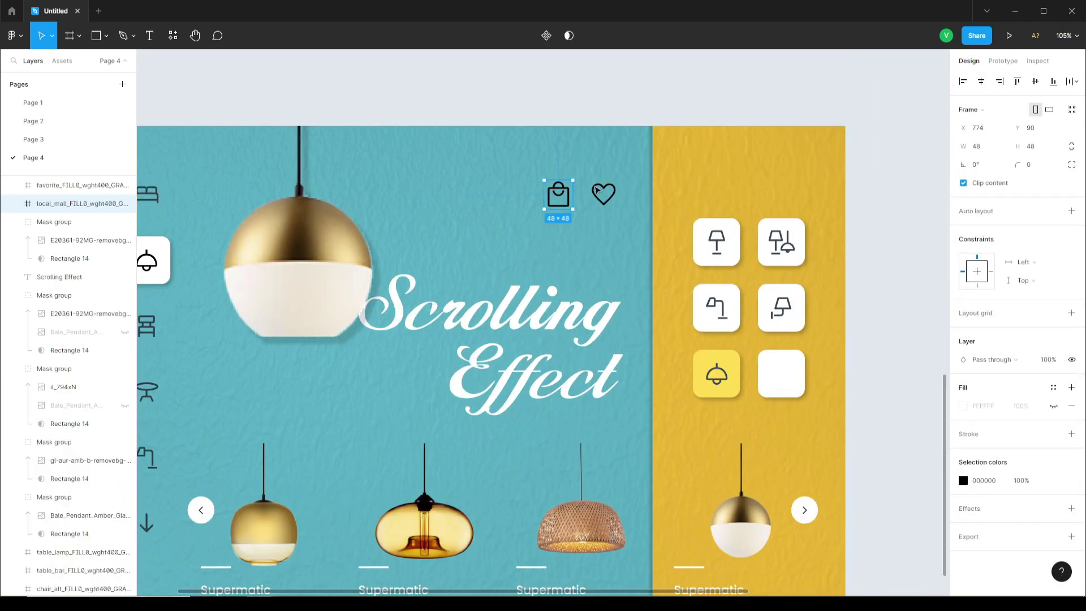
shift+click(603, 194)
scroll(633, 260, down, 4)
scroll(453, 271, up, 8)
click(963, 499)
click(829, 467)
click(453, 149)
click(518, 164)
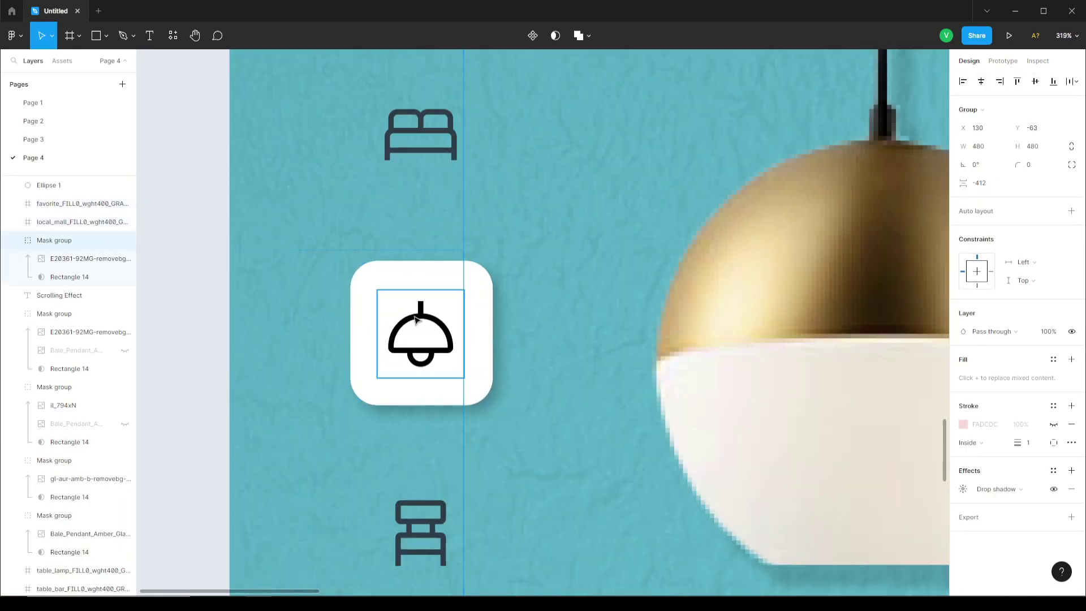
Recolor the pendant lamp icon in the teal panel's white tile with the bed icon's dark slate.
click(418, 320)
click(963, 480)
click(830, 468)
click(453, 150)
click(523, 162)
click(193, 167)
scroll(402, 291, up, 2)
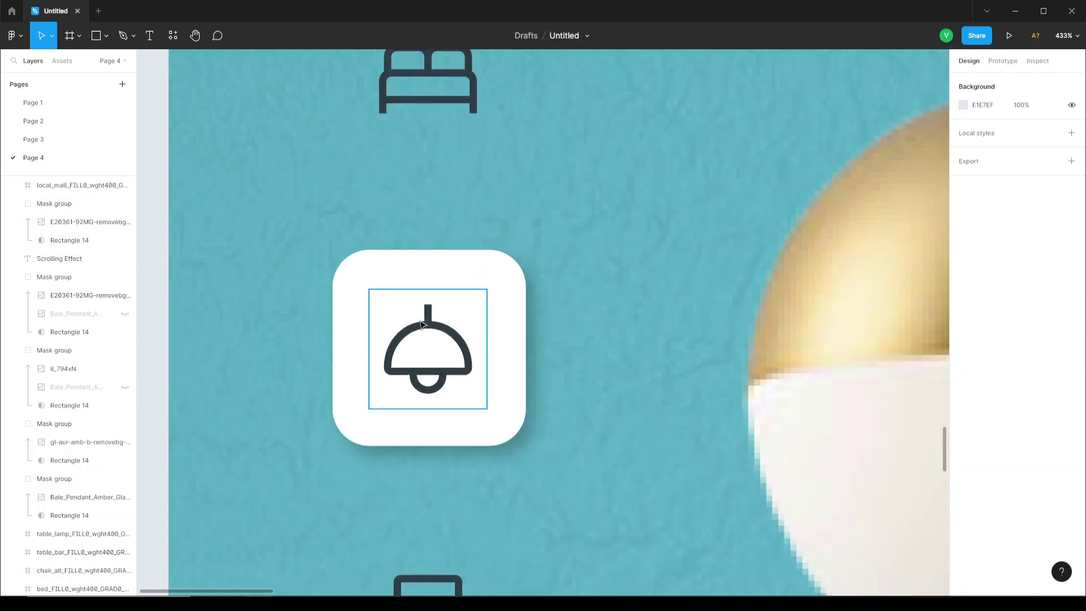
double_click(428, 342)
click(154, 164)
click(526, 286)
Enlarge the hero lamp to 623 × 623 and move it to X 52, Y -63.
scroll(527, 285, down, 8)
click(362, 282)
drag(631, 326, 405, 281)
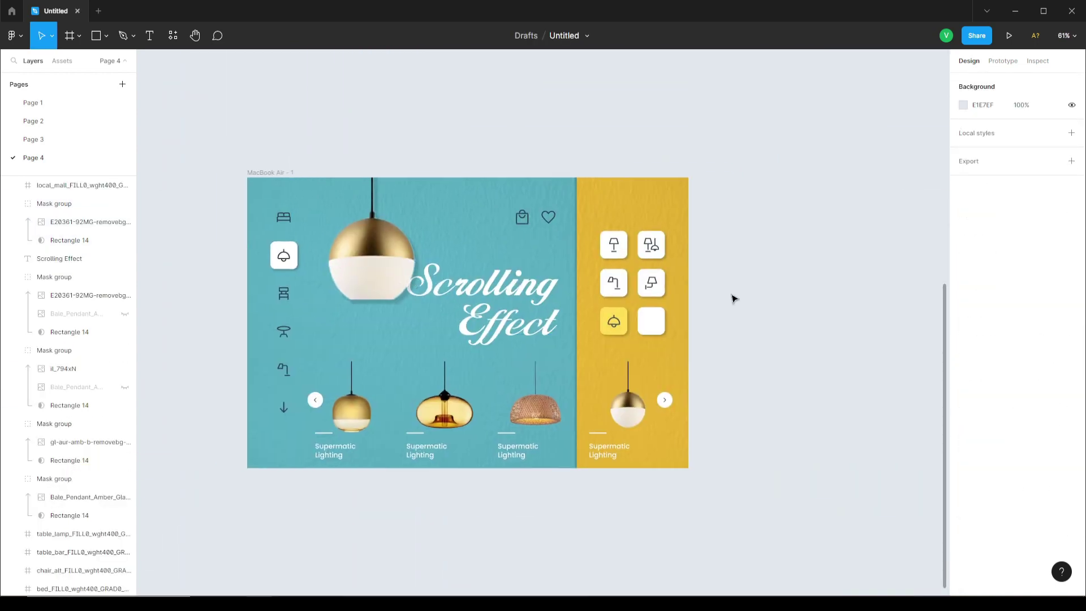
scroll(730, 298, up, 1)
click(356, 275)
drag(446, 324, 499, 376)
drag(399, 304, 367, 306)
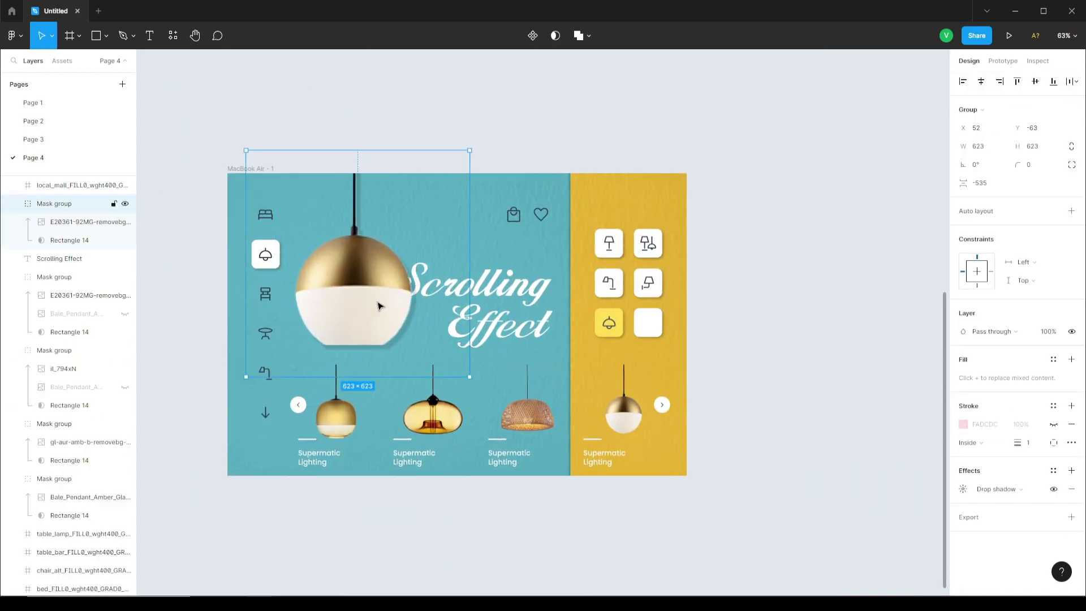
Duplicate the MacBook Air frame and move the original's four captioned lamps out onto the canvas below it.
click(448, 136)
scroll(448, 136, down, 3)
scroll(448, 136, up, 3)
scroll(451, 150, down, 1)
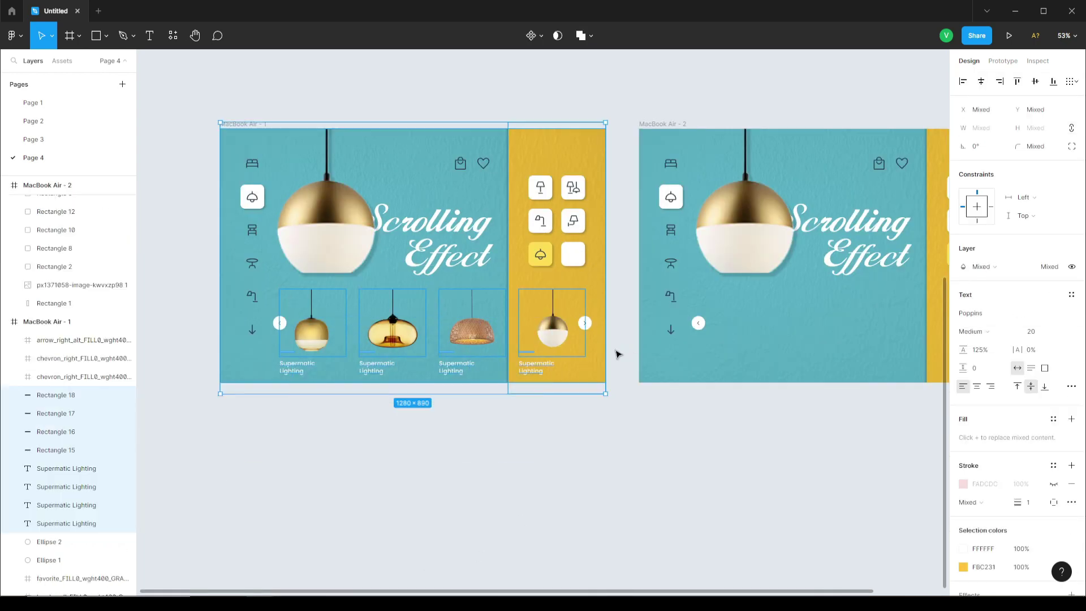
drag(402, 350, 401, 481)
scroll(401, 343, down, 3)
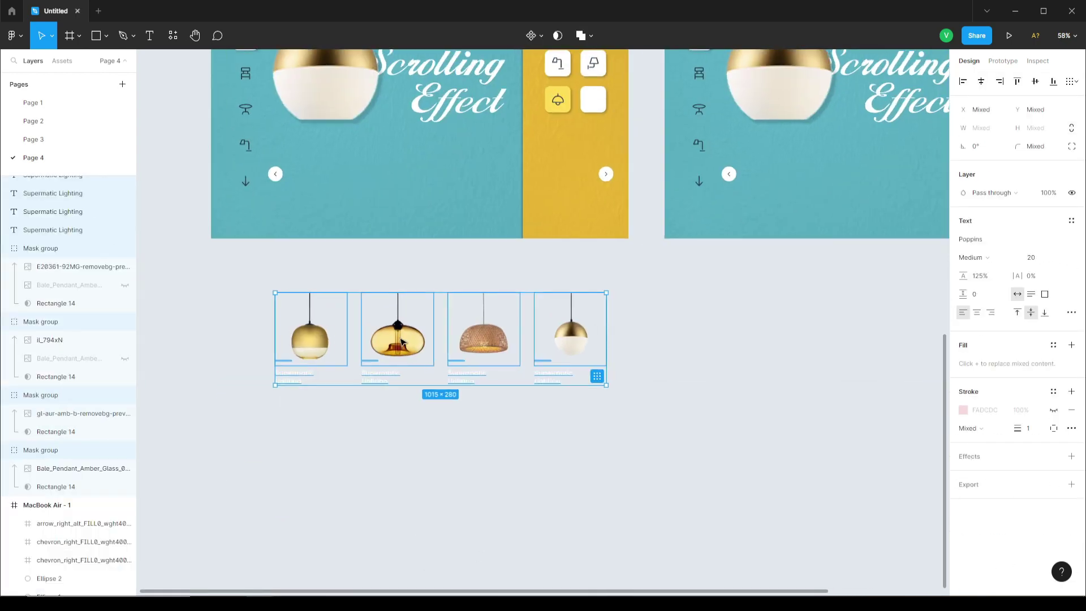
Group the four captioned lamps and duplicate the group beside itself to continue the row.
drag(401, 339, 746, 369)
key(ctrl+g)
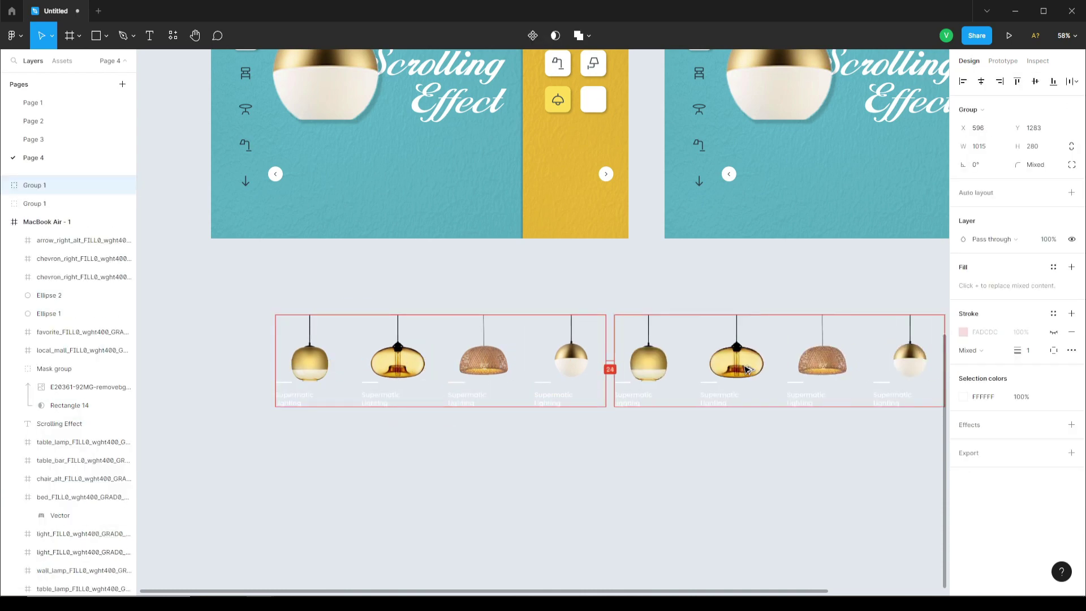
Wrap both lamp groups in one frame and narrow that frame to 1043 wide, leaving the content unclipped.
shift+click(571, 365)
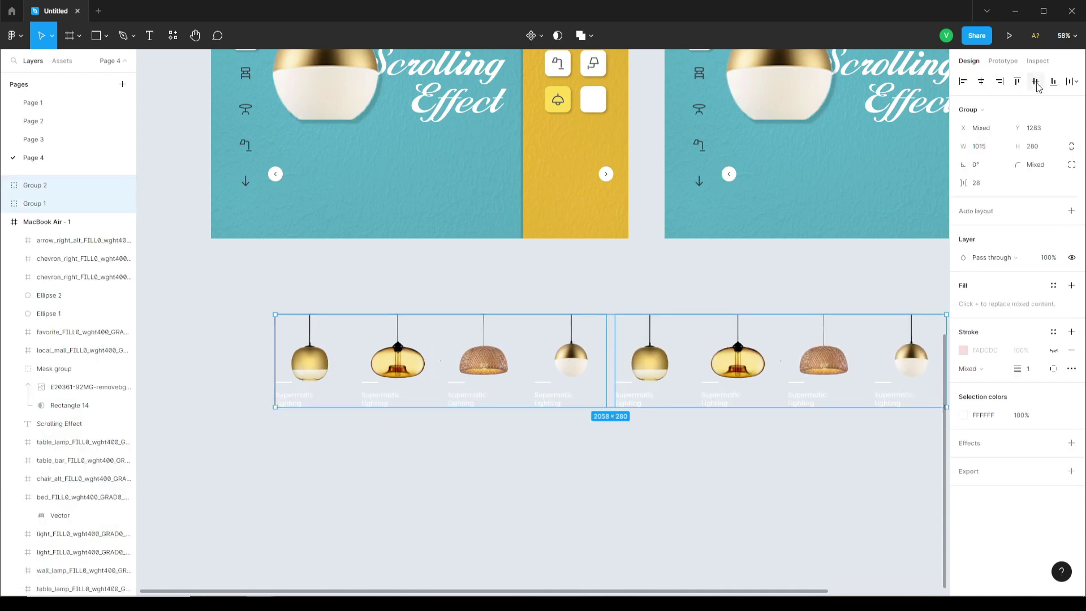
right_click(568, 371)
click(606, 372)
scroll(504, 374, down, 2)
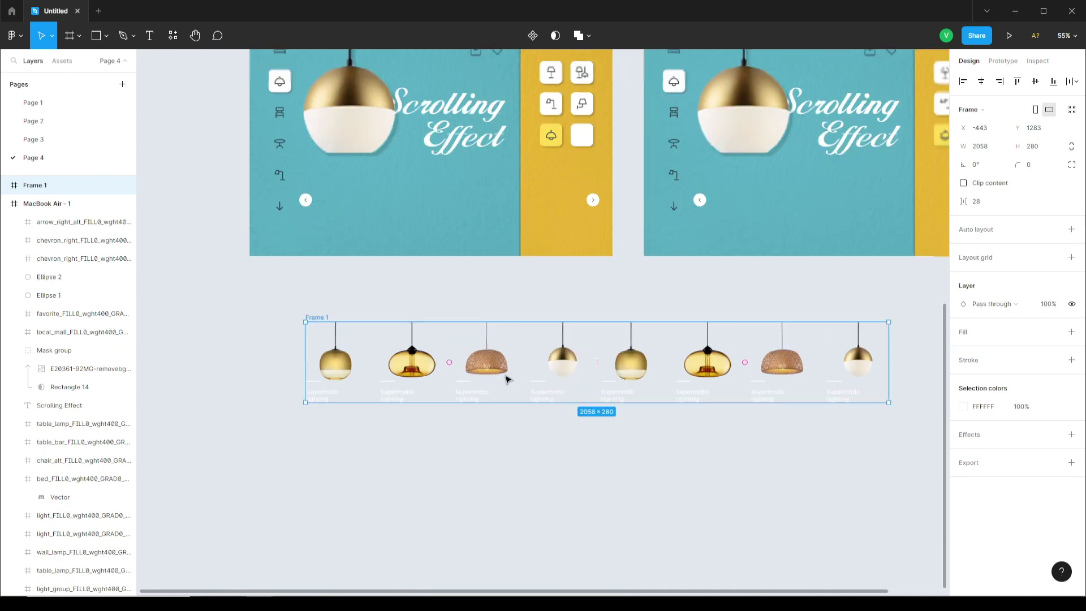
drag(829, 362, 608, 358)
key(Escape)
scroll(441, 296, up, 5)
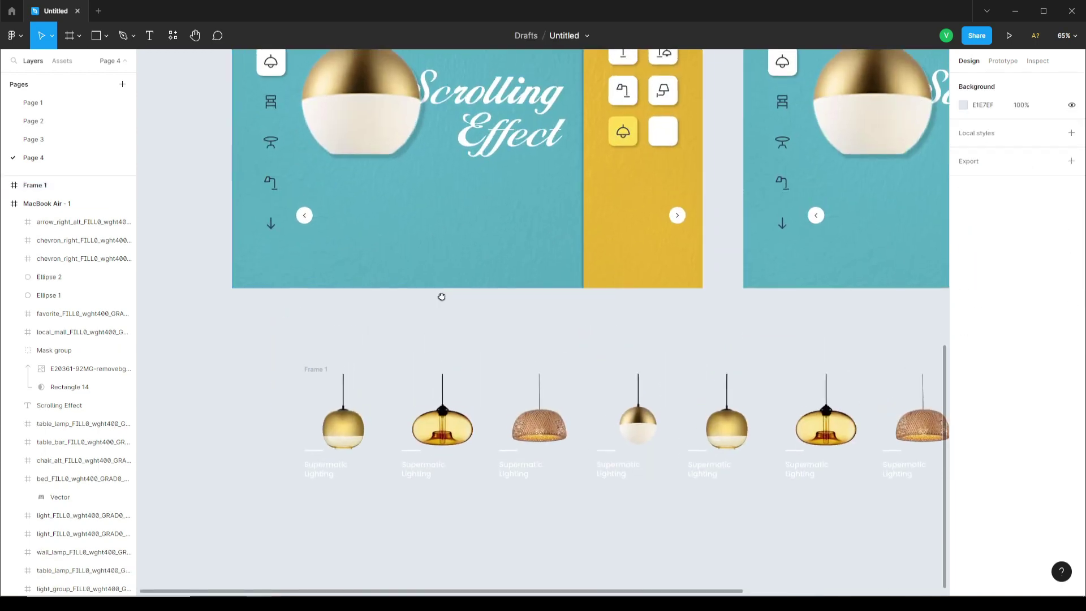
Draw a 1014 × 322 rectangle over the empty lamp row area of the first frame at X 194, Y 510.
key(r)
drag(317, 221, 697, 343)
drag(319, 259, 303, 259)
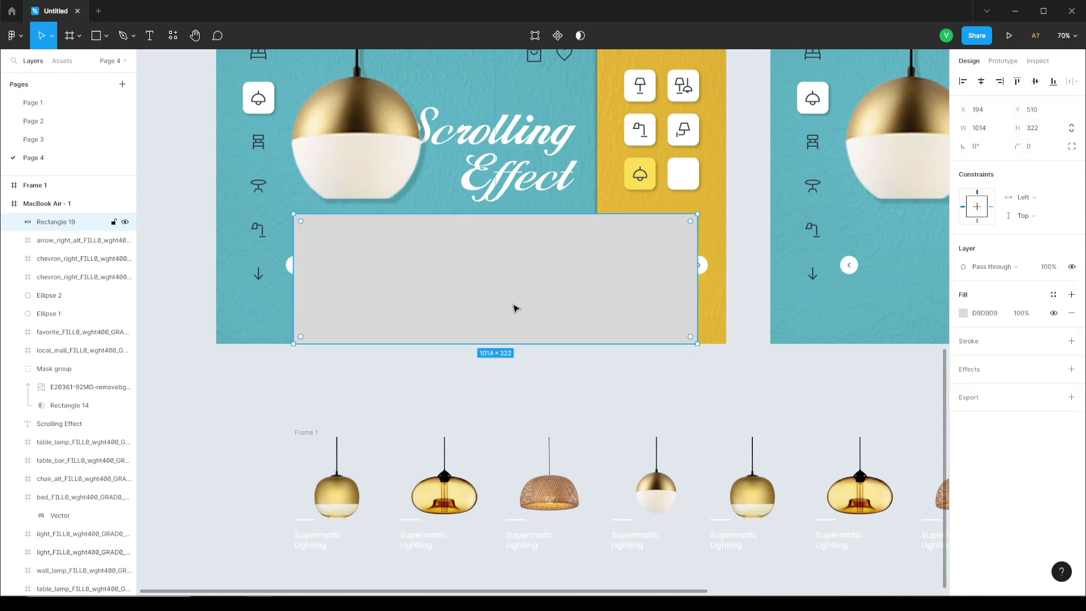
Place the lamp row frame over the grey rectangle at X 210, Y 533 and mask it with the rectangle.
click(310, 433)
drag(306, 434, 346, 289)
right_click(343, 287)
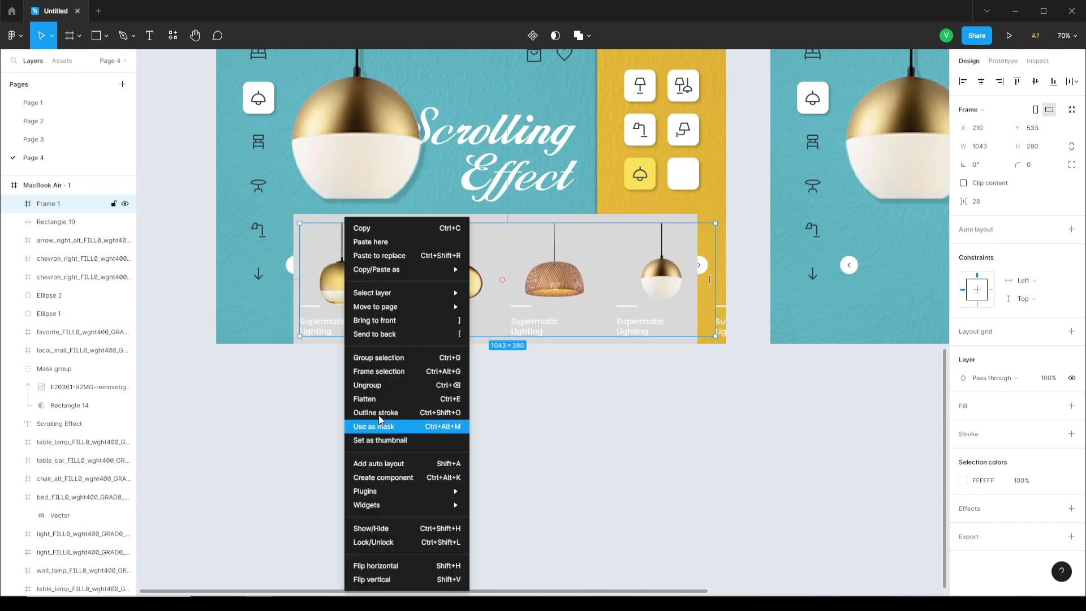
shift+click(345, 219)
right_click(343, 220)
click(403, 440)
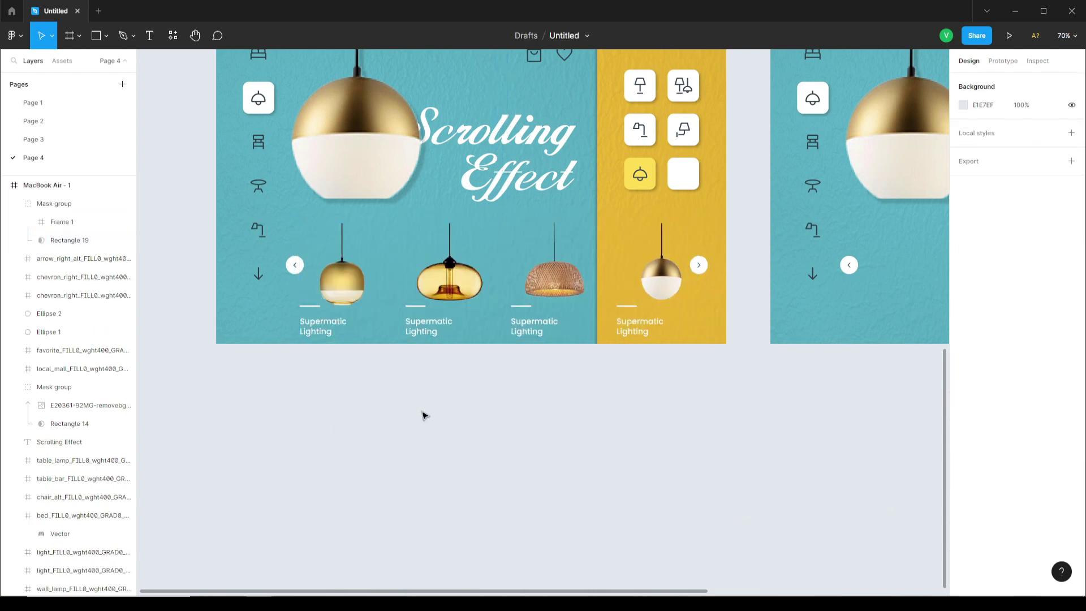
Group the chevron beside the fourth lamp with its white circle.
click(337, 291)
scroll(699, 263, up, 5)
click(702, 269)
shift+click(704, 273)
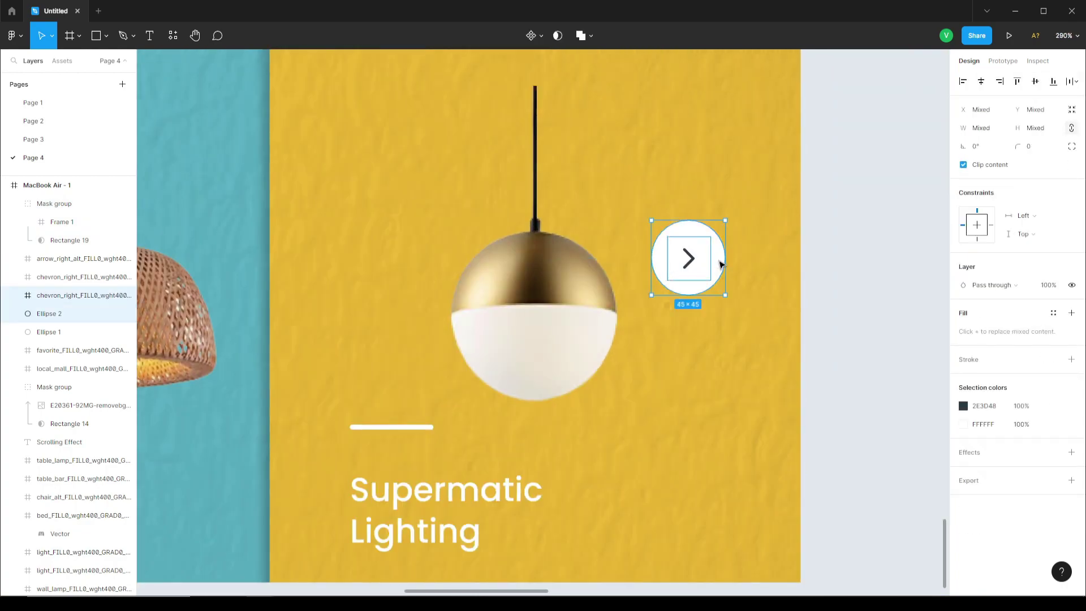
right_click(707, 271)
click(785, 381)
Group the chevron beside the first lamp with its white circle.
scroll(307, 368, down, 5)
scroll(324, 355, up, 5)
click(324, 355)
click(299, 362)
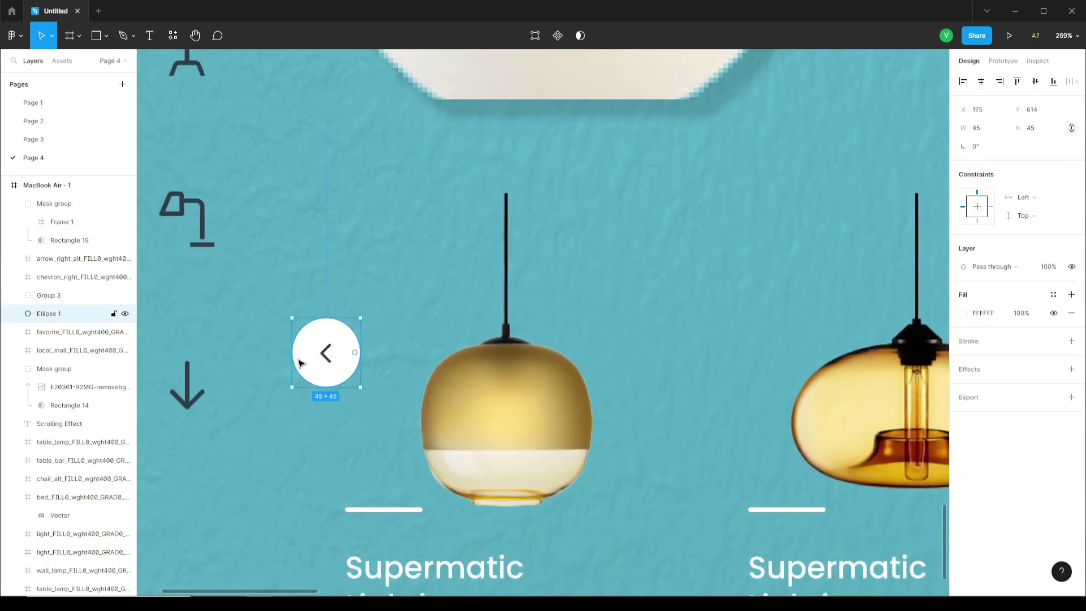
shift+click(321, 352)
right_click(293, 352)
click(334, 347)
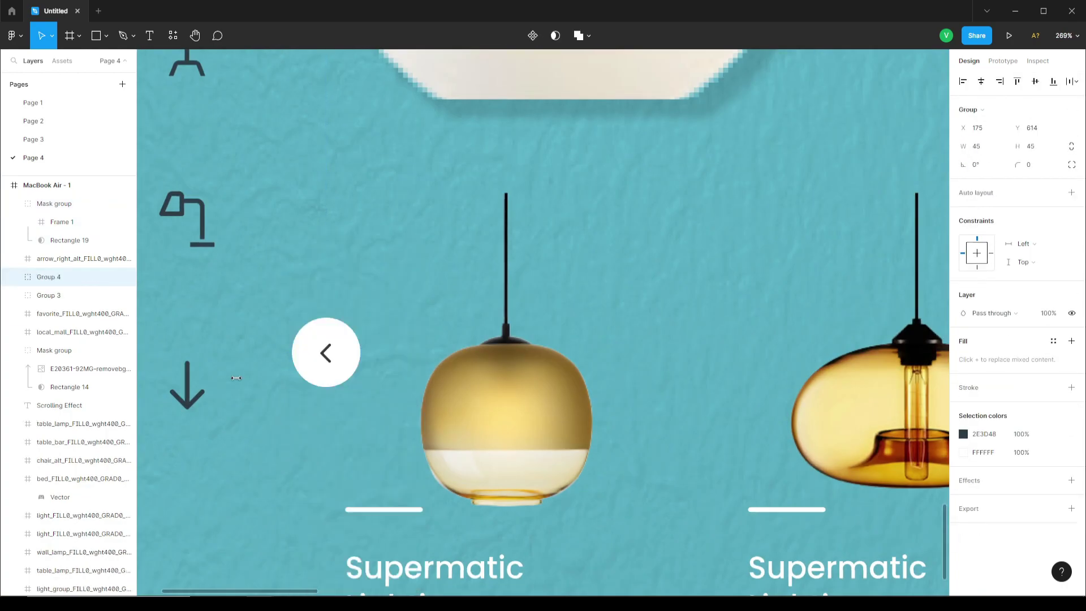
Cut both carousel arrow groups and paste them back into the frame above the masked lamp row.
scroll(264, 374, down, 5)
shift+click(631, 371)
key(ctrl+x)
key(ctrl+v)
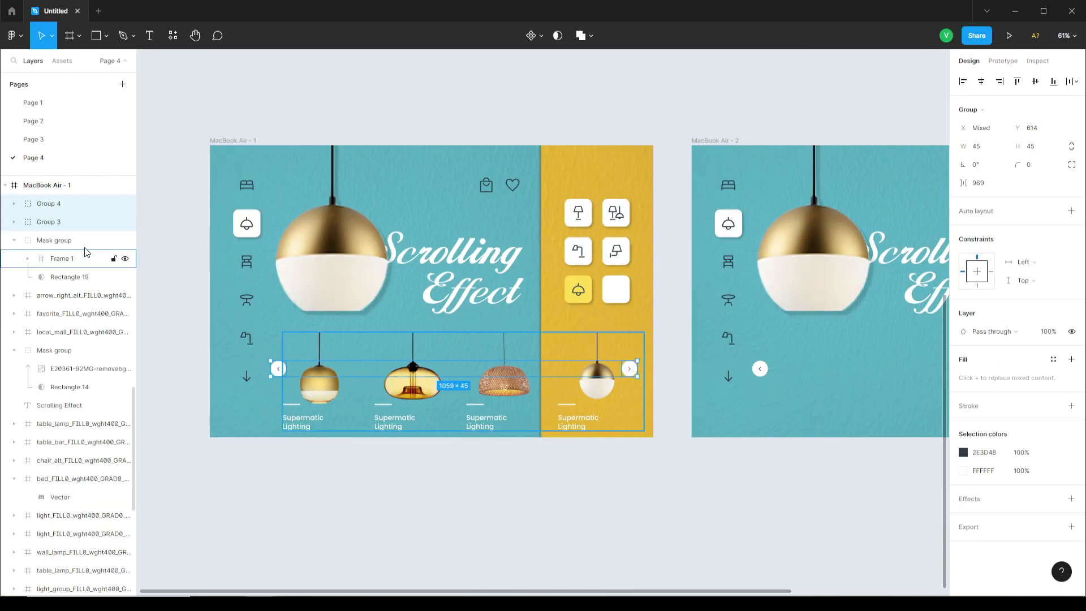
Give the lamp row frame inside the mask horizontal scrolling in its prototype settings.
scroll(83, 251, up, 4)
click(388, 461)
scroll(407, 480, up, 2)
click(480, 443)
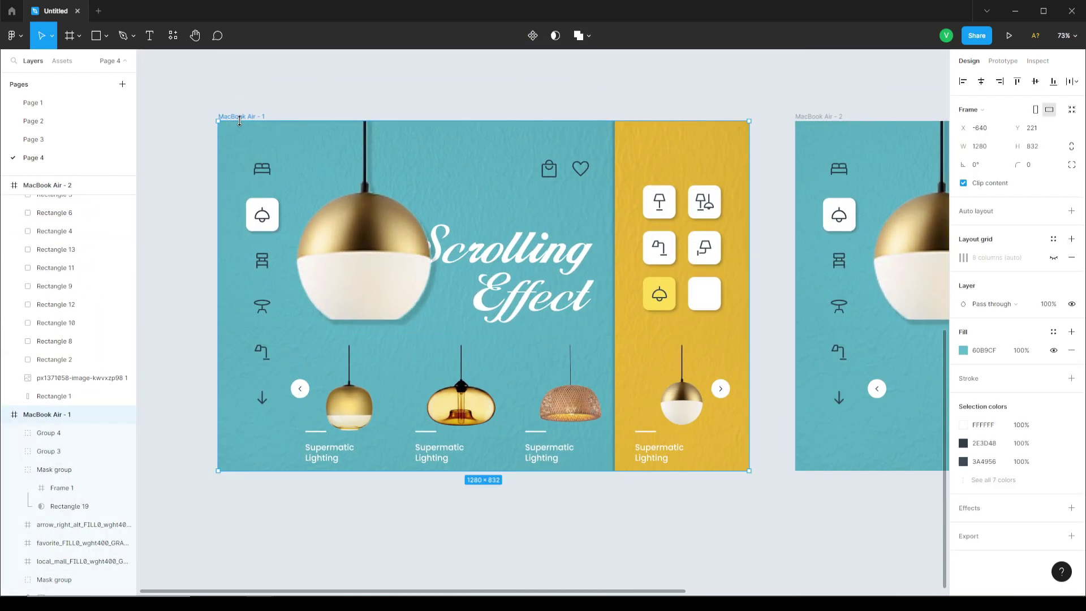
double_click(480, 444)
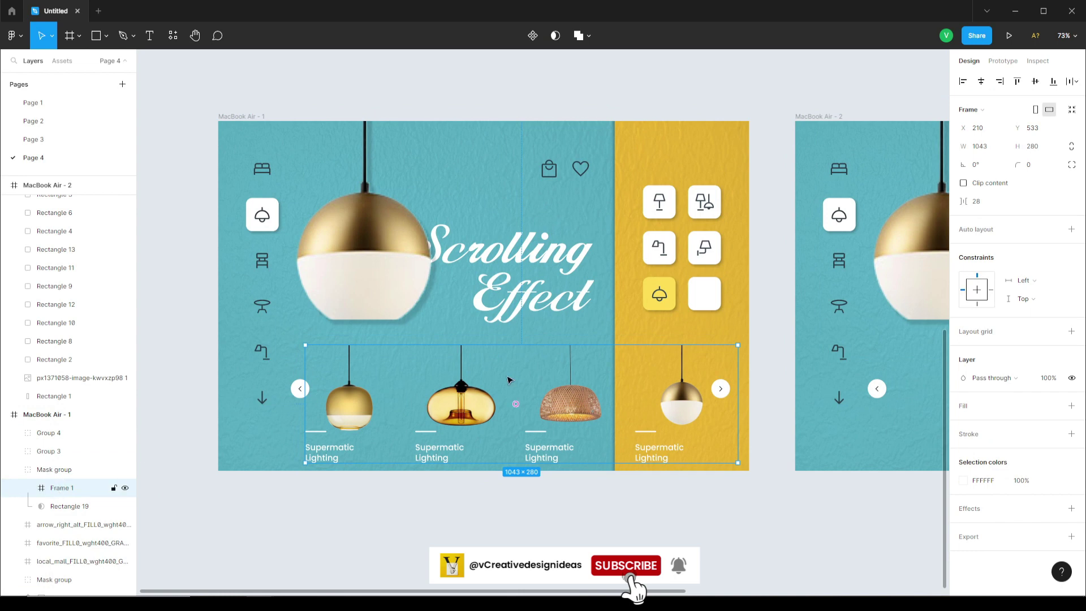
click(1002, 60)
Preview the first MacBook Air frame as a prototype, test the lamp row's scrolling and close the preview.
click(249, 116)
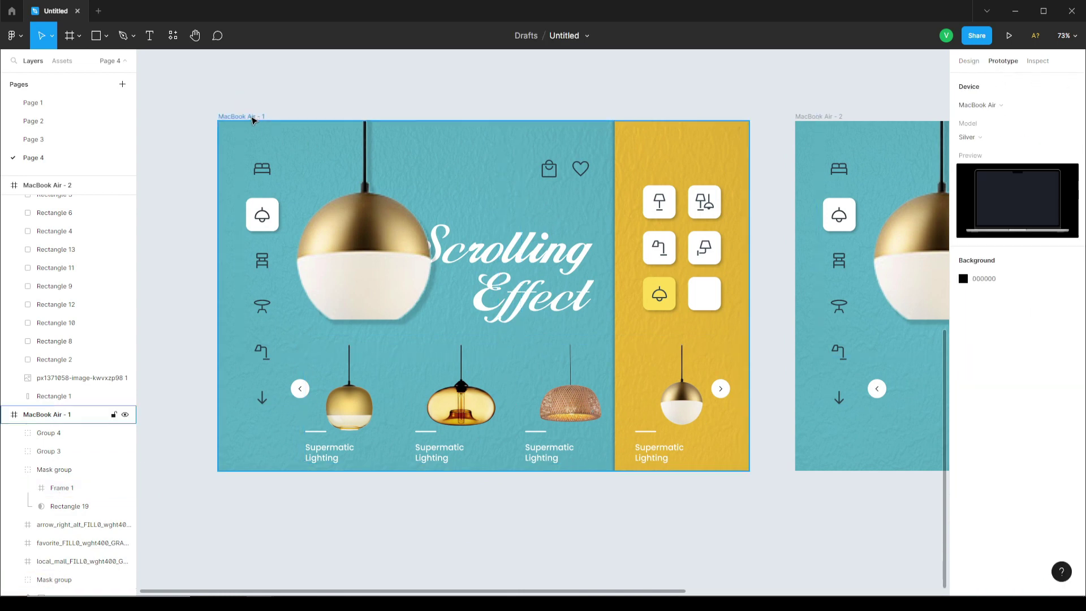
click(1009, 35)
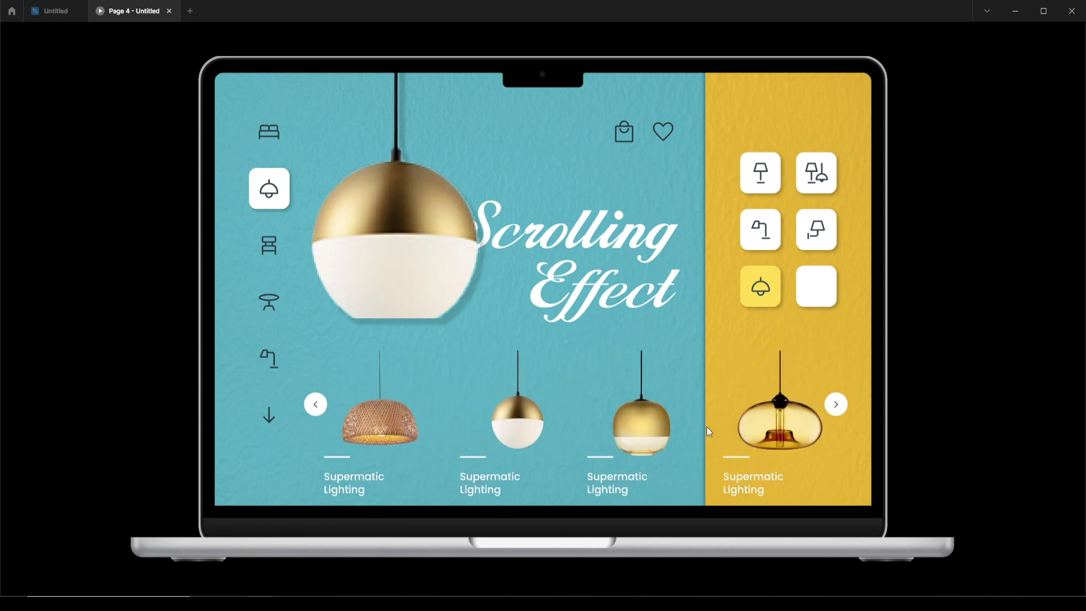
key(ctrl+w)
Move the hero lamp out of the first frame onto the empty canvas below.
drag(356, 266, 374, 489)
scroll(447, 272, up, 2)
scroll(379, 474, down, 3)
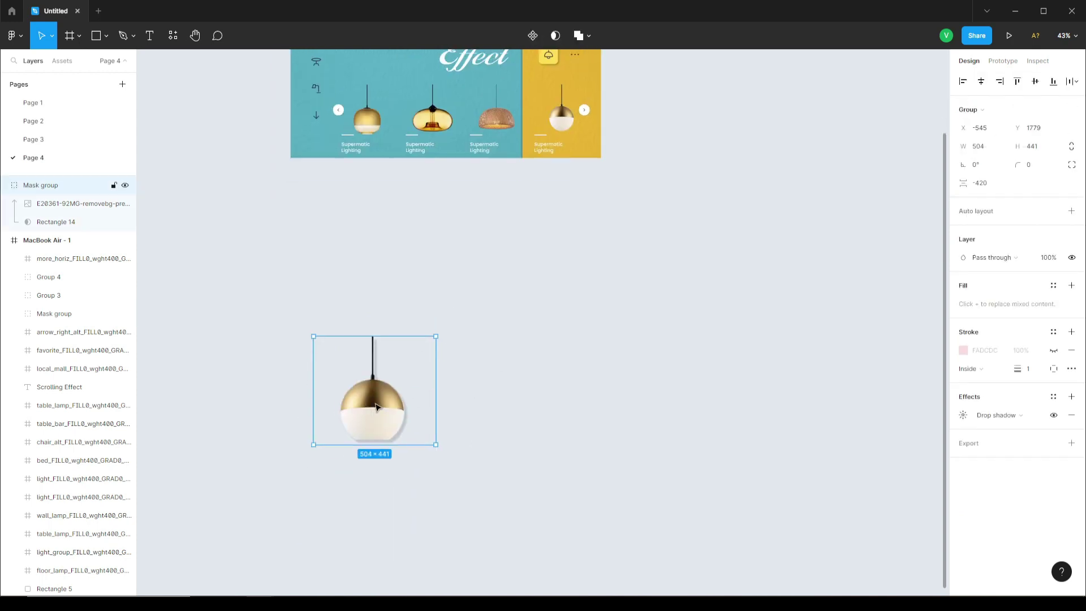
Duplicate the hero lamp directly above itself and rotate the copy 180°.
drag(382, 416, 396, 356)
right_click(378, 368)
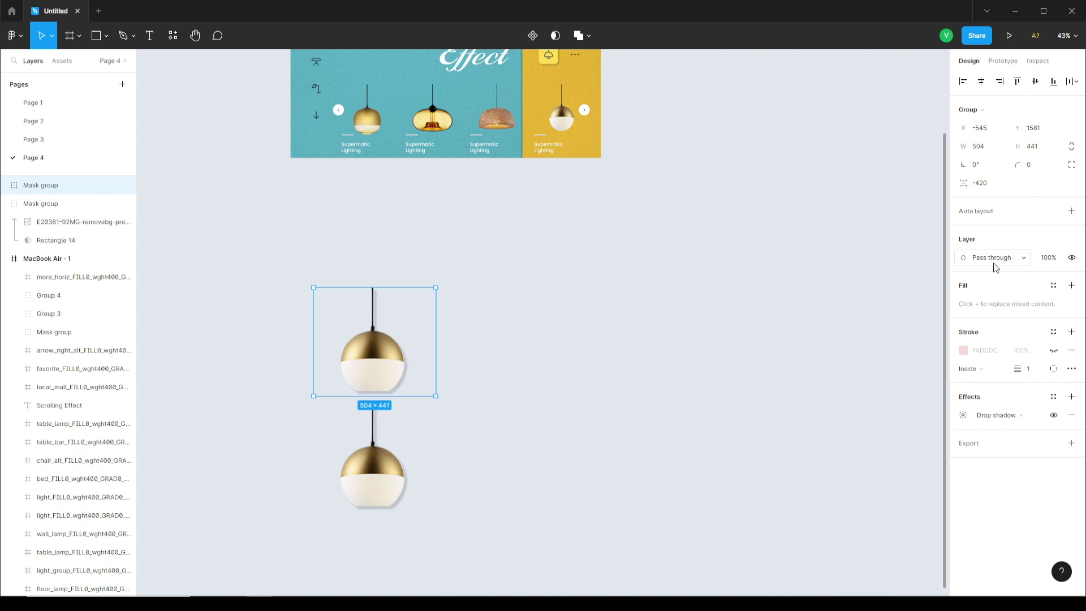
drag(439, 296, 303, 393)
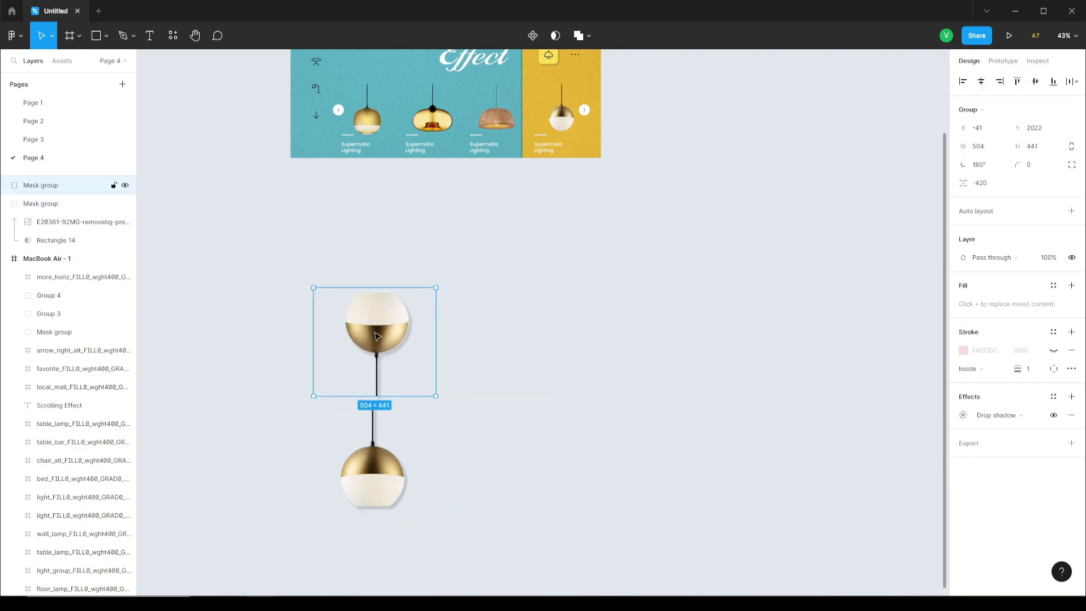
Add another copy of the hero lamp rotated 90°, placed beside and between the upright and upside-down lamps.
drag(403, 279, 543, 396)
drag(531, 356, 532, 343)
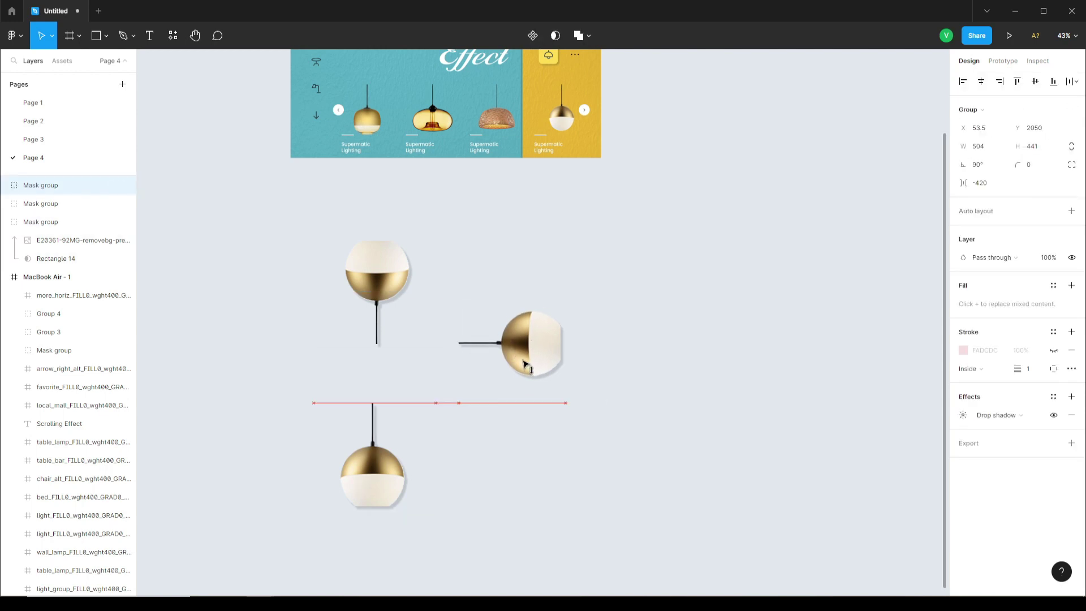
Move the upside-down lamp copy upward until its bounding box ends level with the top of the sideways lamp's box.
drag(378, 326, 379, 268)
shift+click(502, 325)
shift+click(387, 455)
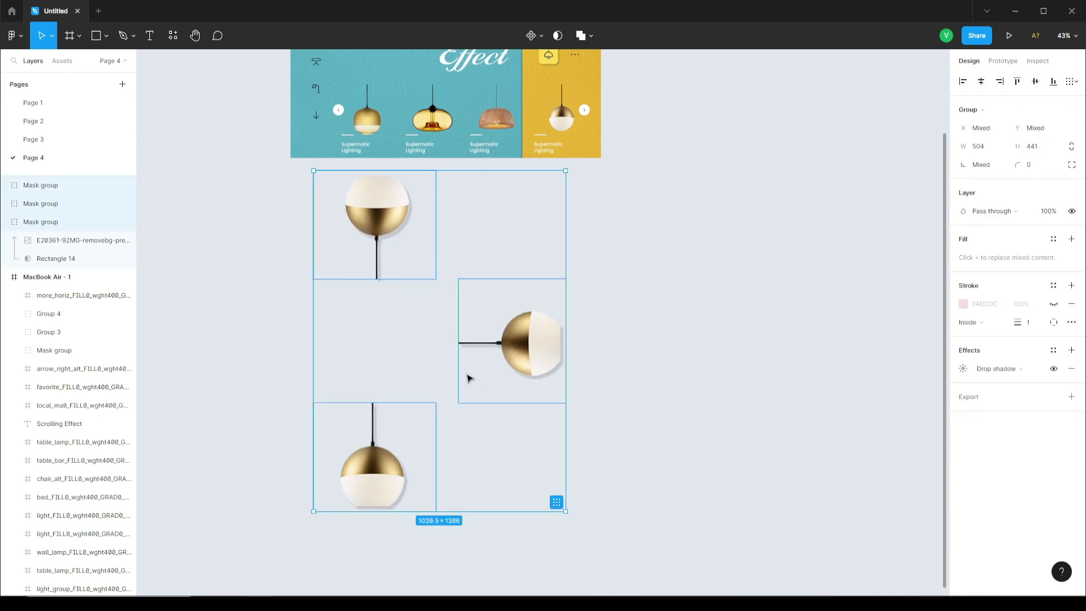
scroll(468, 376, down, 2)
drag(468, 378, 553, 460)
click(683, 376)
Duplicate the sideways lamp to the opposite side and turn the copy to -90° so its cord points toward the centre.
drag(682, 375, 664, 302)
drag(568, 362, 455, 362)
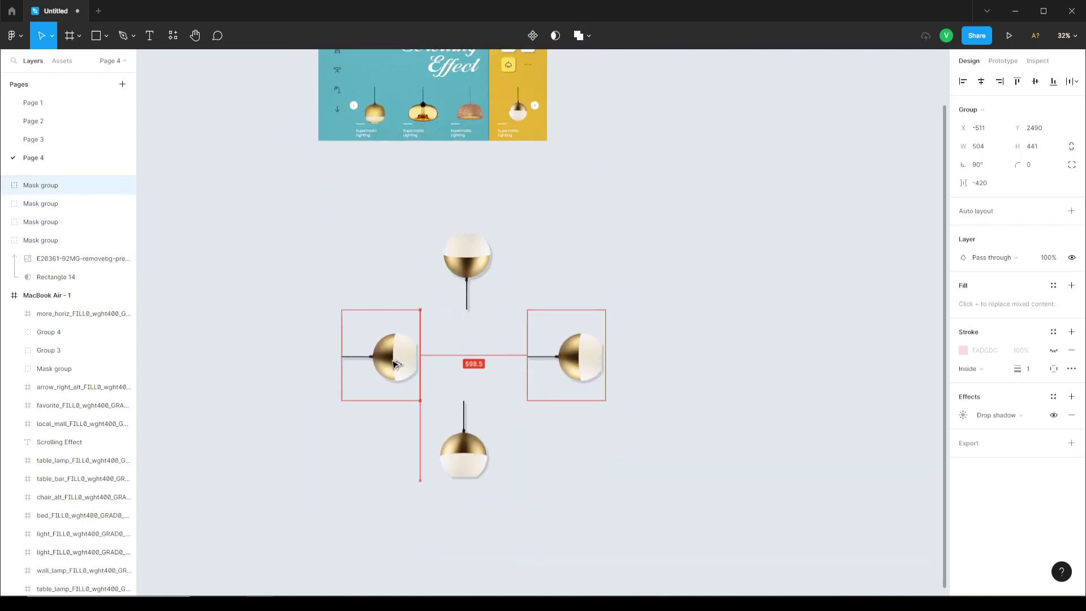
shift+click(466, 265)
click(677, 434)
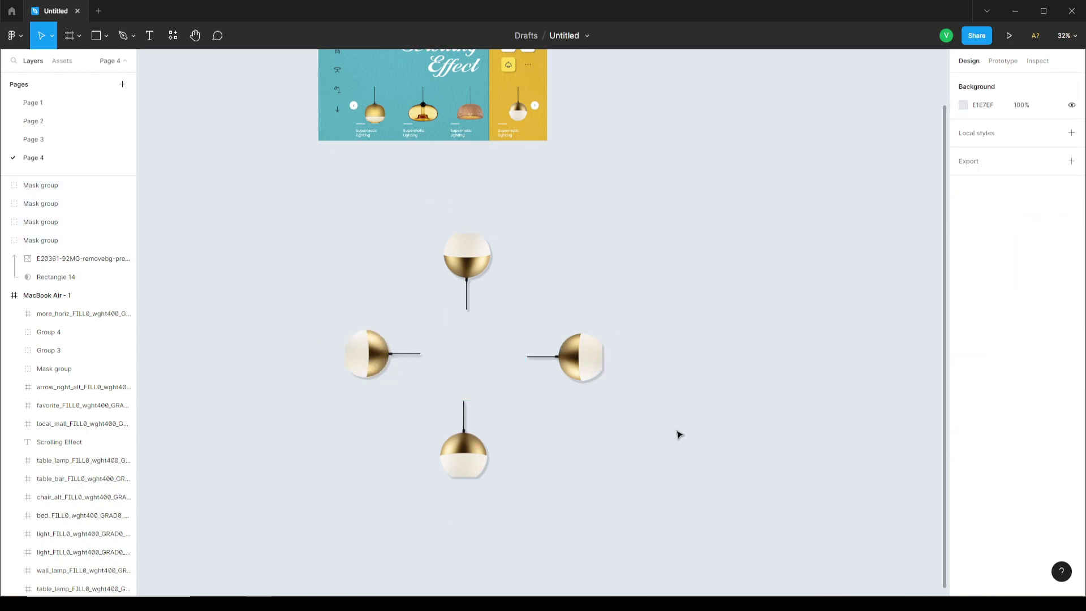
Paste the gl-aur-amb-b amber glass lamp image into the right lamp's mask group, rotated 90°.
scroll(575, 381, up, 2)
click(593, 350)
click(5, 203)
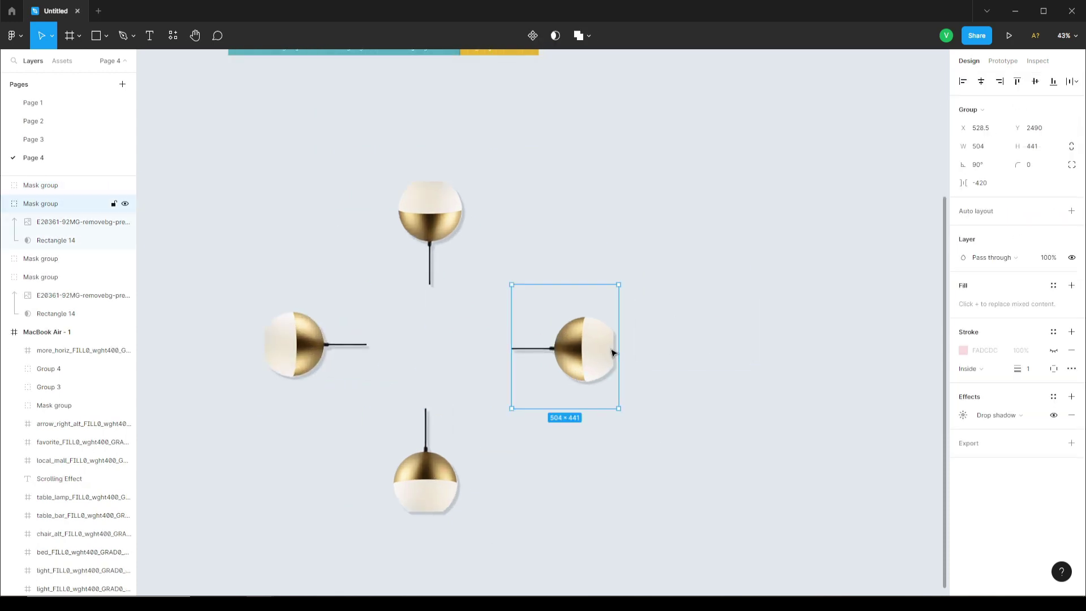
key(ctrl+v)
drag(786, 266, 645, 251)
key(ctrl+z)
key(Delete)
click(586, 348)
key(ctrl+v)
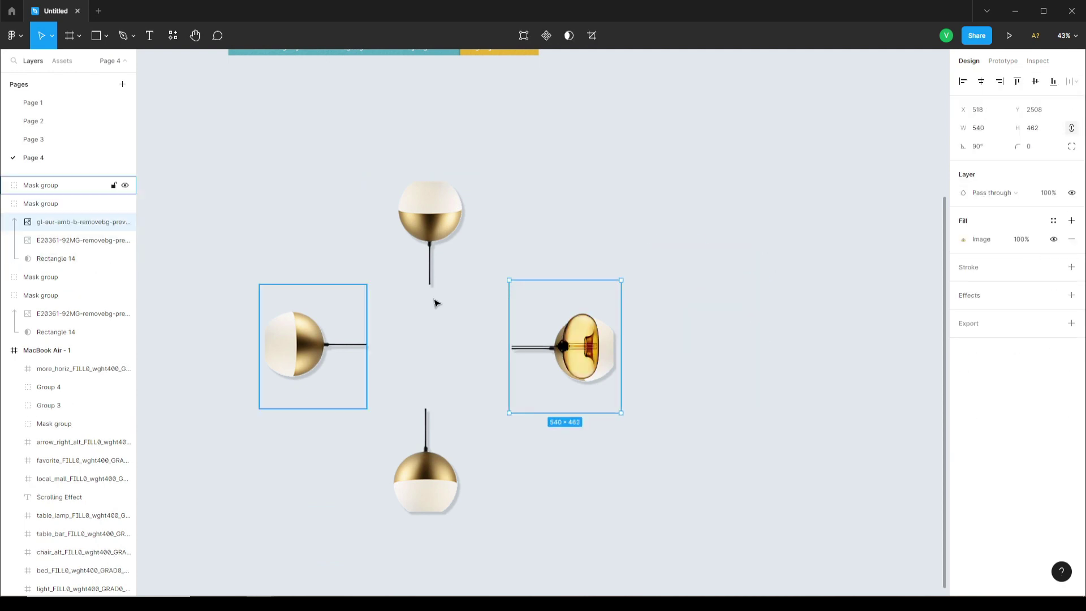
Enlarge the amber glass image to about 630 × 539, align its cord with the original lamp's, and hide the original image.
drag(620, 414, 639, 430)
scroll(596, 370, up, 3)
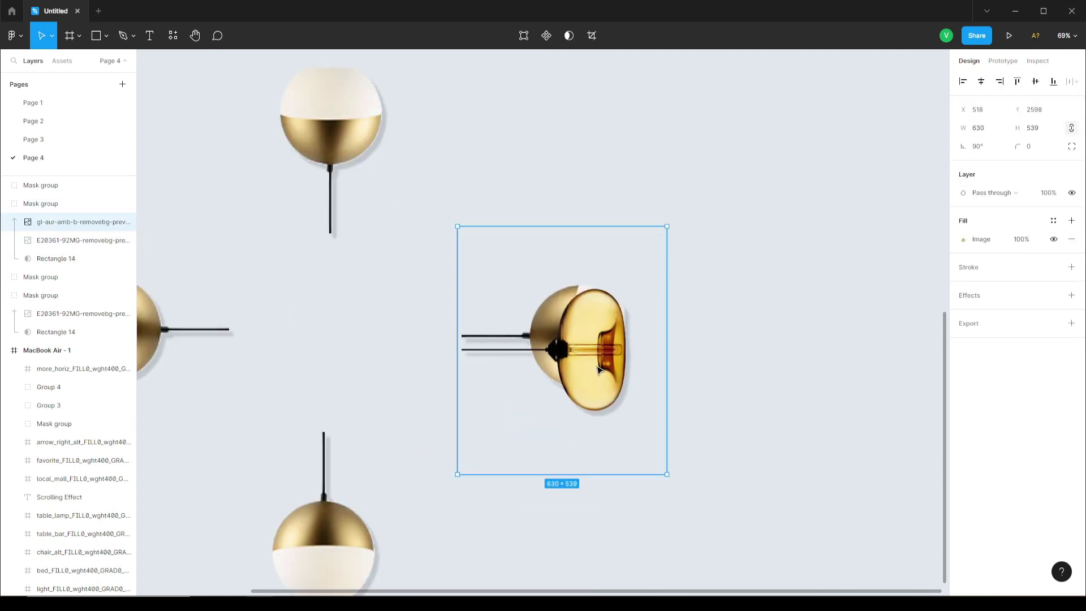
drag(596, 371, 597, 362)
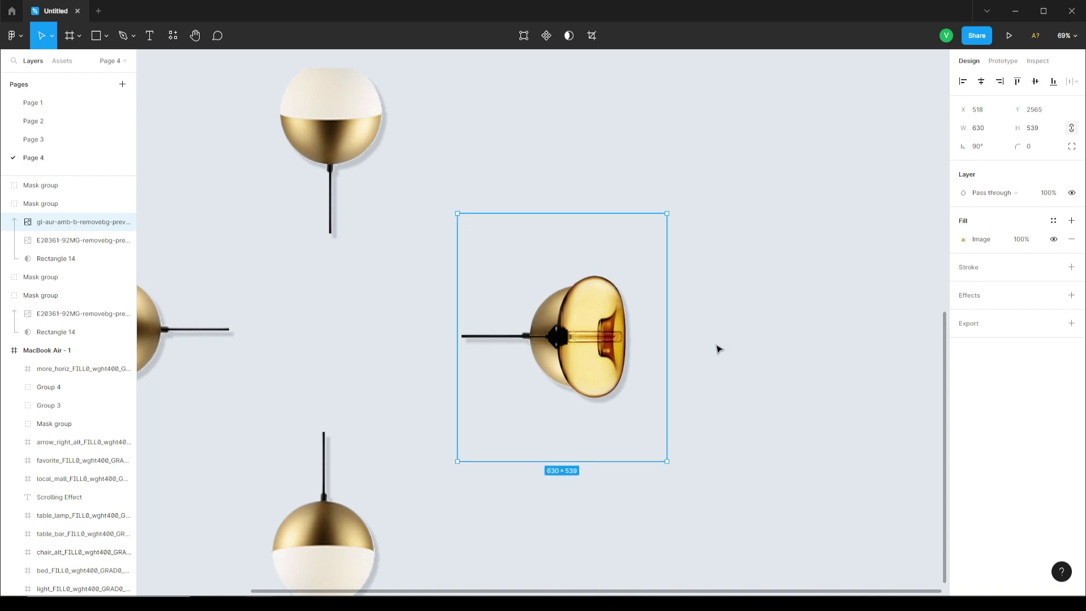
click(126, 240)
click(729, 360)
scroll(730, 360, down, 4)
Copy the woven il_794xN lamp from the png images folder and paste it into the upside-down lamp's mask group, rotated 180°.
key(alt+Tab)
click(313, 170)
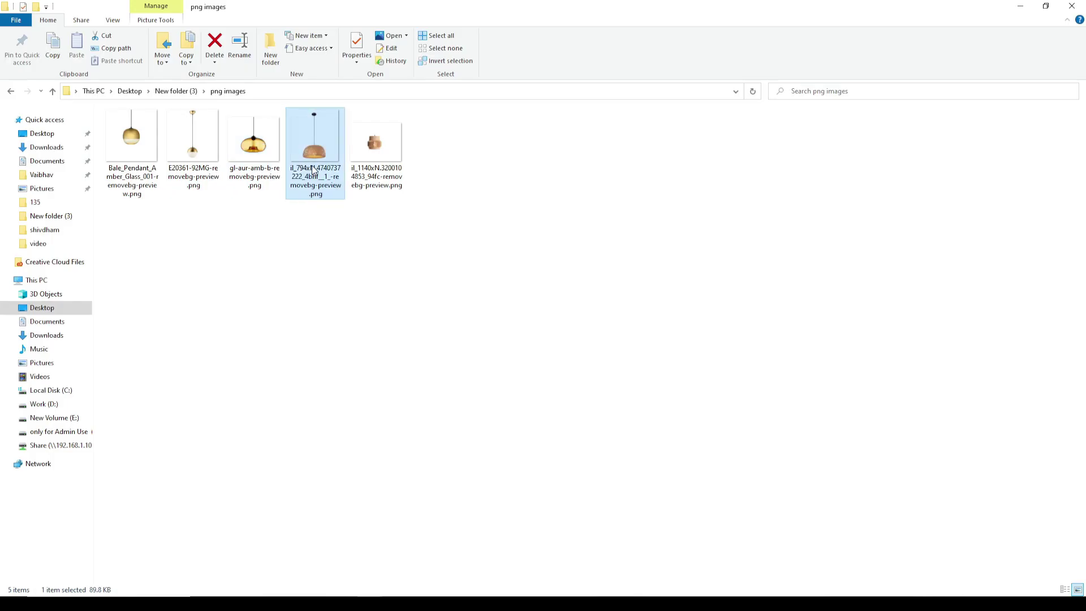
key(ctrl+c)
key(alt+Tab)
key(ctrl+v)
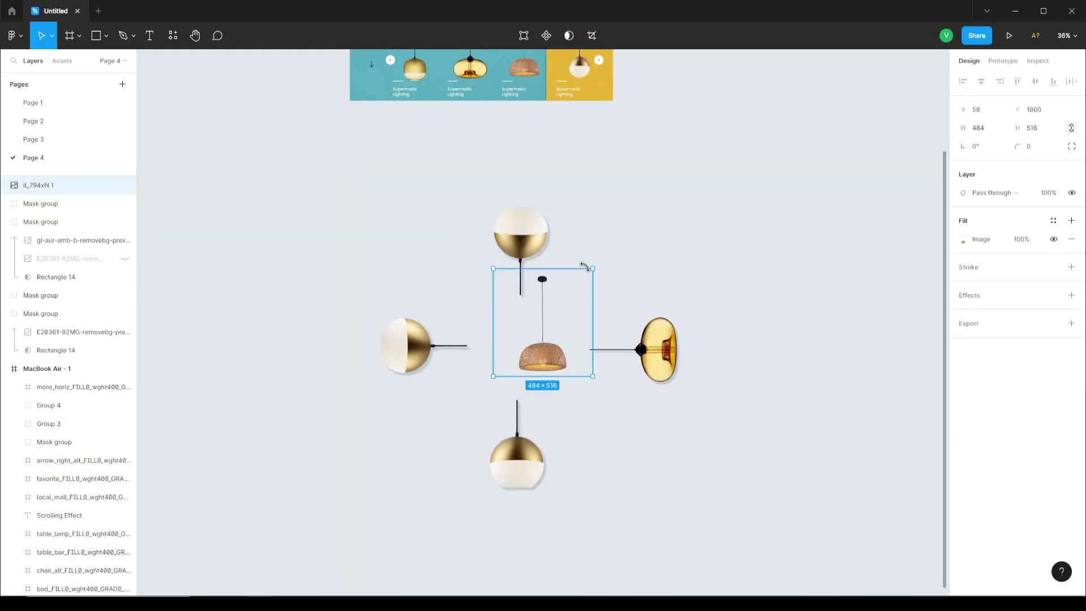
drag(39, 185, 56, 296)
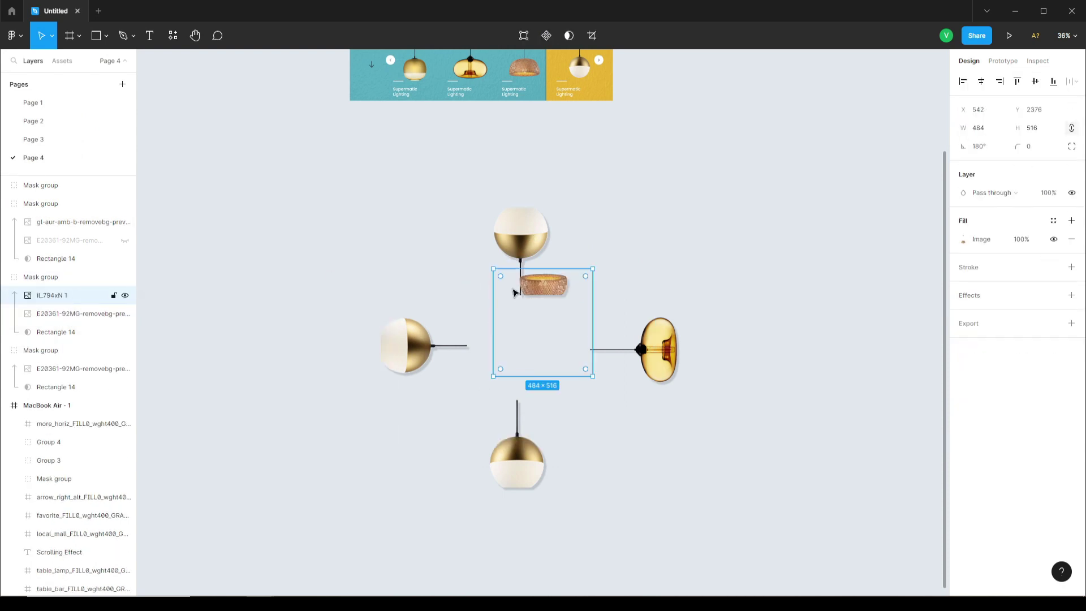
Enlarge and position the woven lamp over the upside-down lamp, and hide the original lamp image in that group.
drag(536, 286, 513, 226)
scroll(513, 226, up, 3)
drag(583, 337, 674, 412)
drag(472, 160, 516, 224)
click(125, 313)
click(249, 356)
Paste the E20361-92MG image from the png images folder into the left lamp's mask group, rotated -90° and enlarged to about 759 × 1107.
click(368, 400)
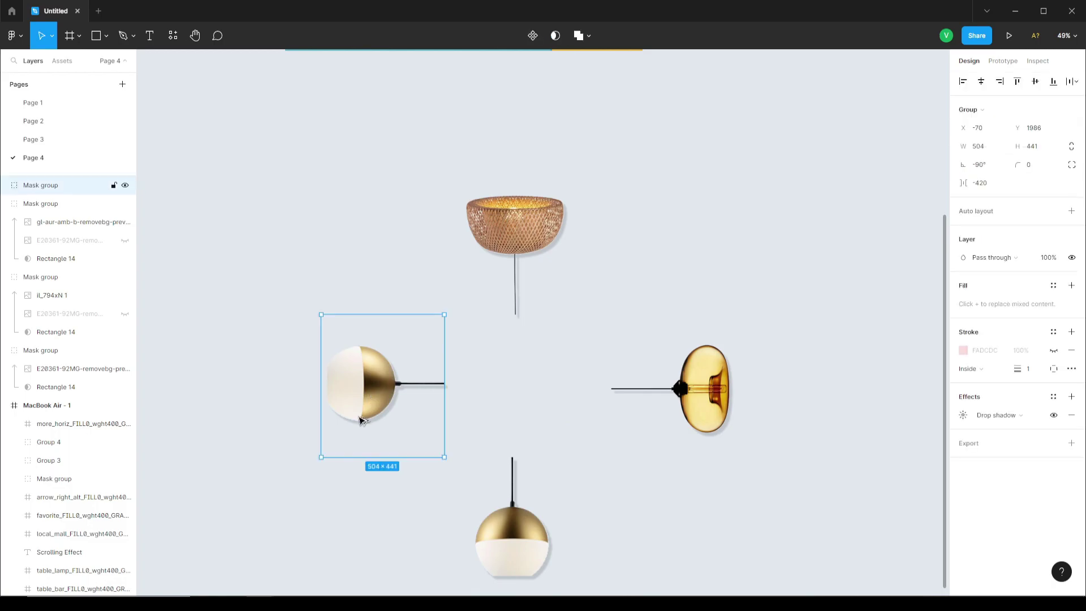
key(alt+Tab)
click(205, 159)
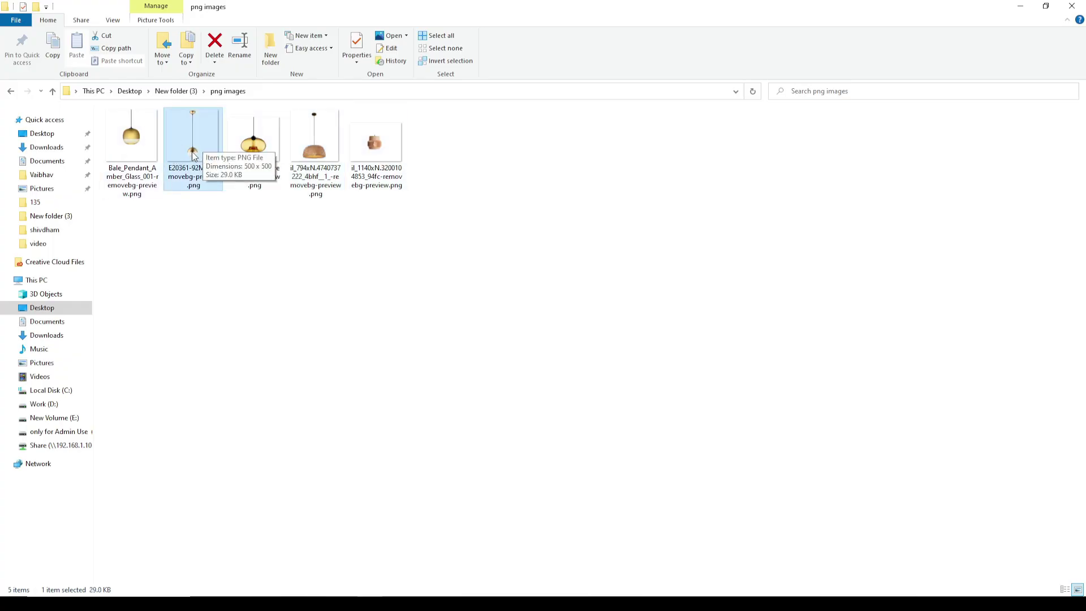
key(ctrl+c)
key(alt+Tab)
key(ctrl+v)
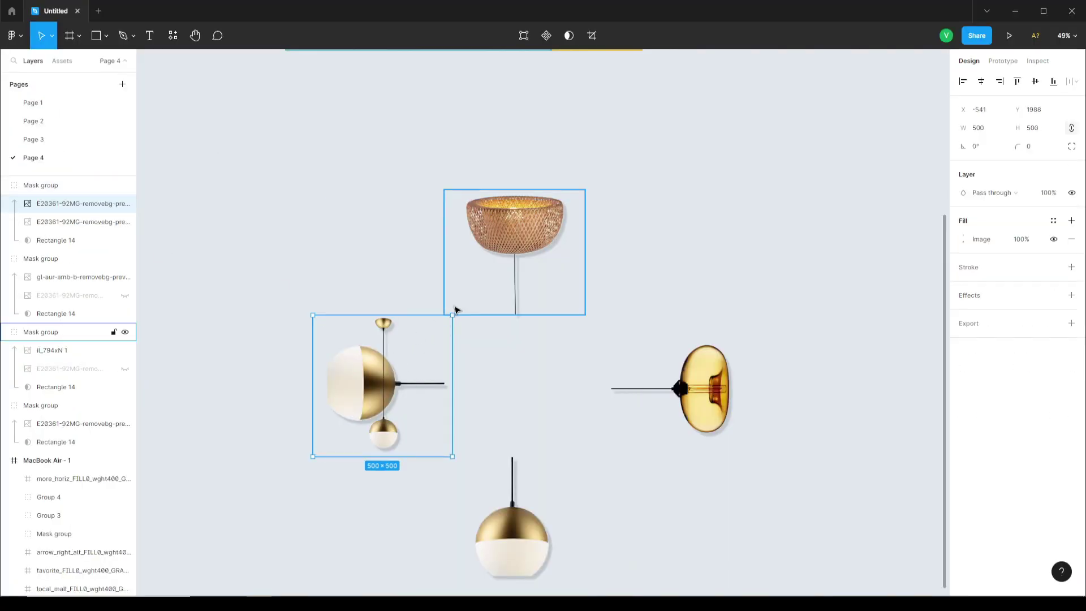
drag(455, 310, 621, 529)
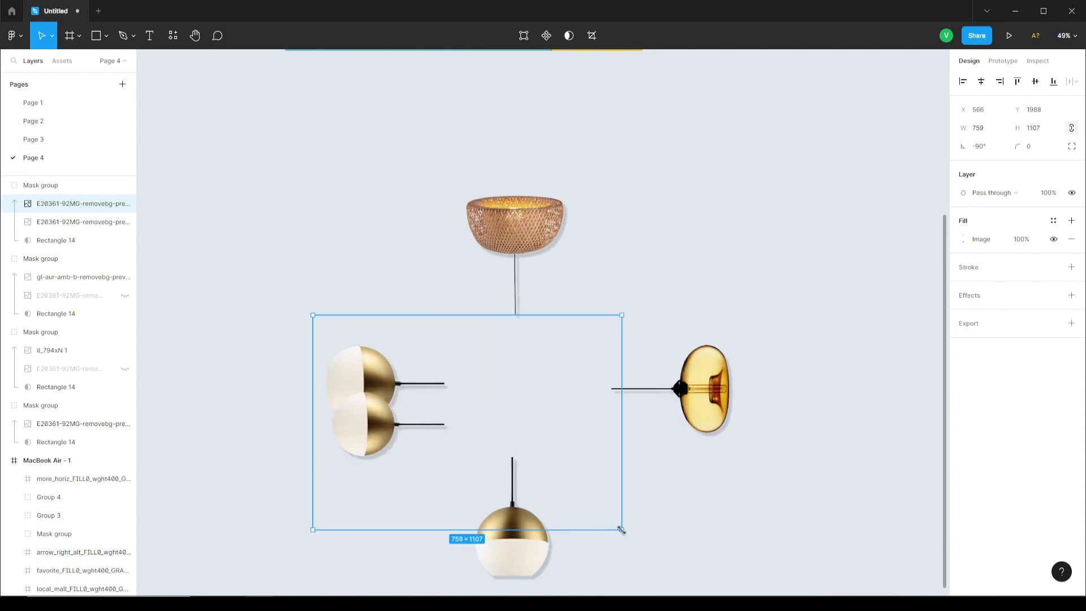
Bring the Bale_Pendant_Amber_Glass image from the png images folder into the left lamp's mask group, rotated -90°.
key(alt+Tab)
click(129, 152)
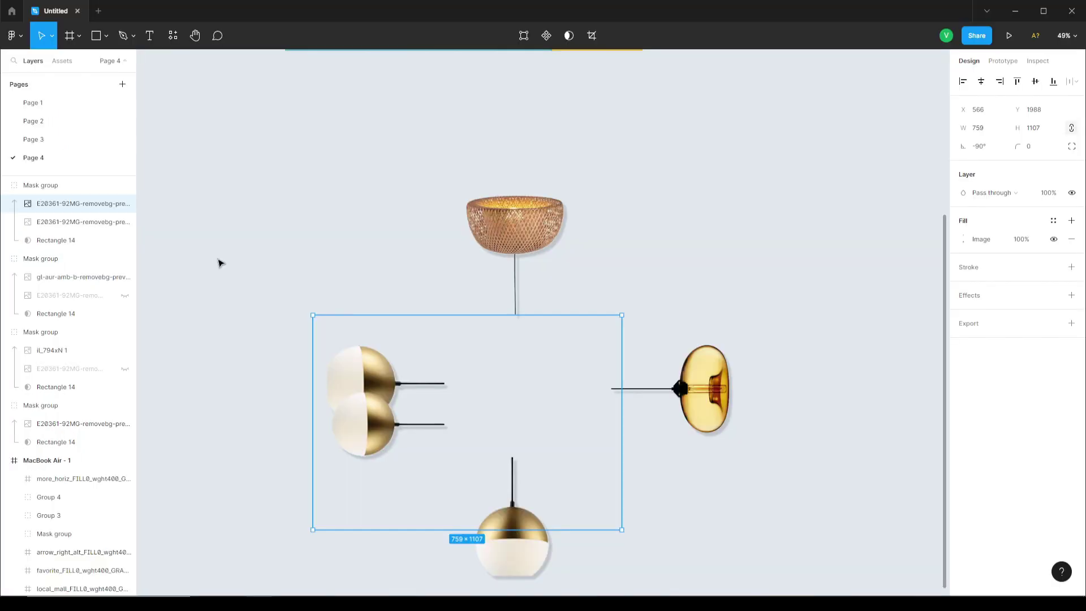
drag(130, 150, 564, 548)
Hide both E20361-92MG images in the left mask group and fit the Bale pendant image at about 847 × 847 in their place.
click(124, 240)
click(124, 222)
drag(433, 433, 345, 378)
drag(475, 269, 490, 260)
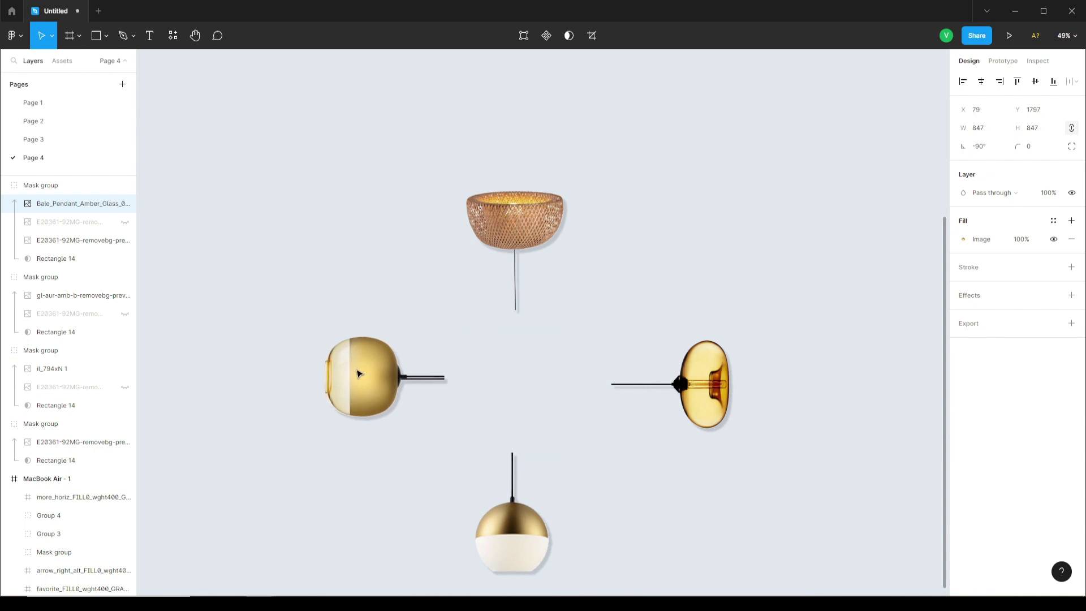
click(124, 241)
click(292, 302)
Move the right amber lamp inward so its bounding box meets the corner of the bottom lamp's box.
click(367, 373)
shift+click(517, 277)
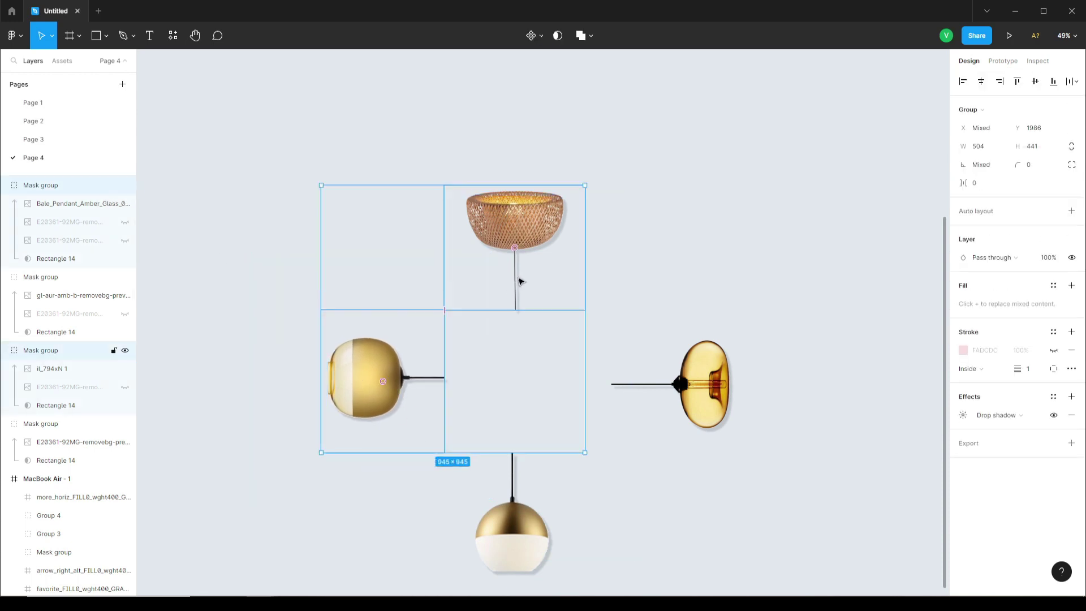
click(626, 290)
click(364, 382)
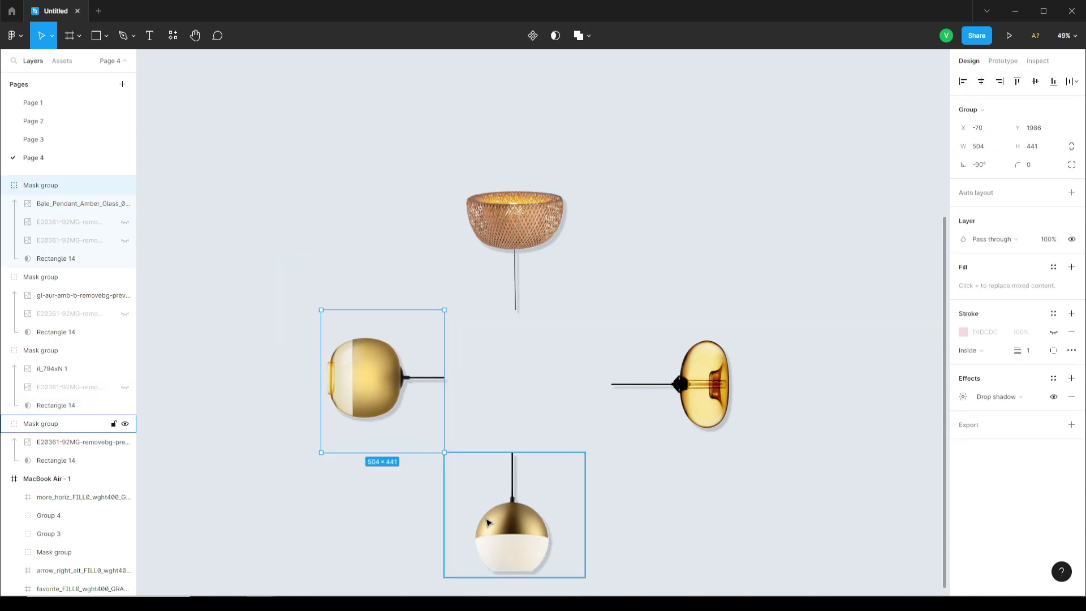
click(571, 288)
shift+click(365, 378)
shift+click(511, 528)
shift+click(662, 417)
scroll(510, 371, down, 1)
click(640, 380)
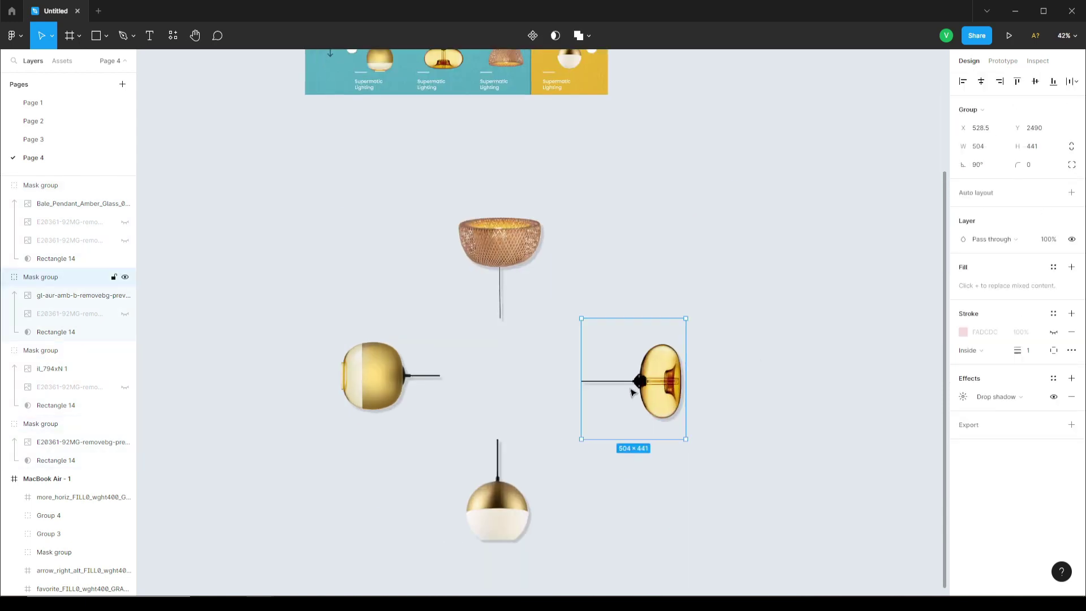
drag(640, 380, 611, 391)
Group all four lamps together and name the group light.
click(498, 248)
click(497, 506)
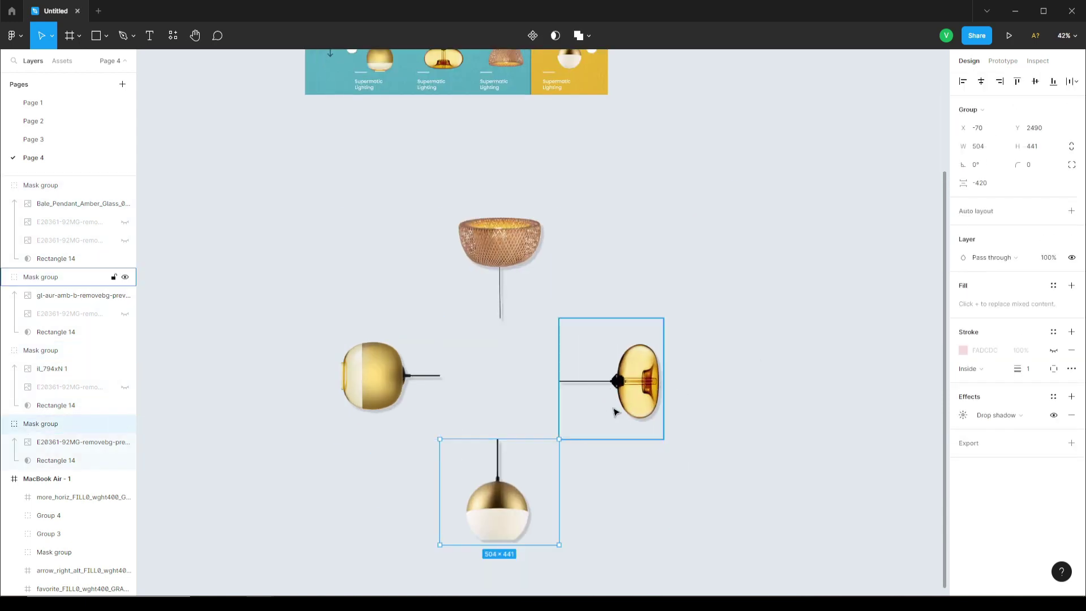
shift+click(638, 385)
shift+click(370, 376)
shift+click(489, 302)
key(ctrl+g)
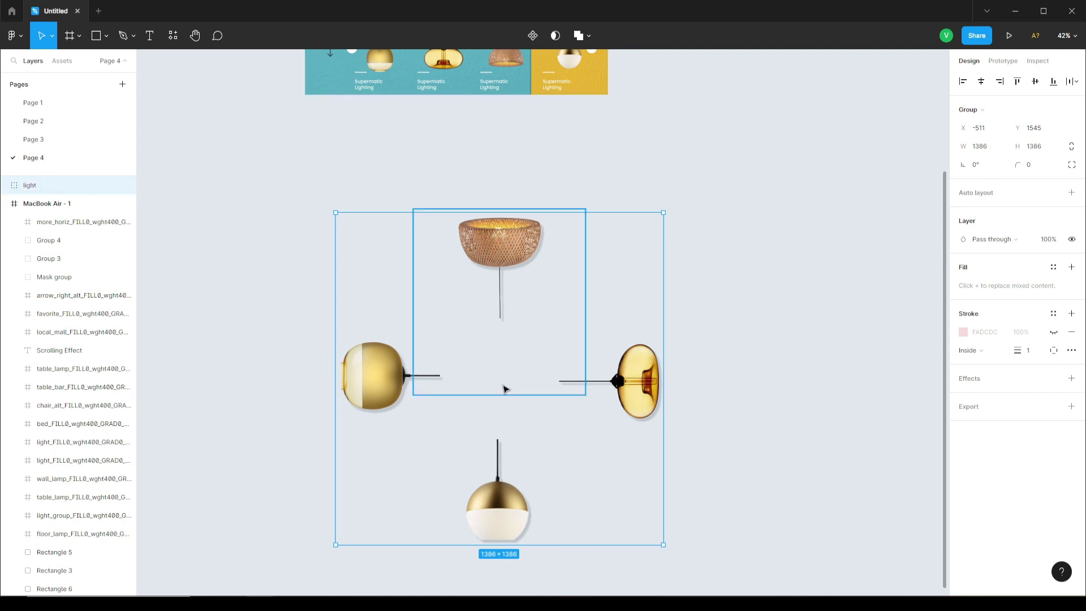
Cut the light group from the canvas and paste it into the MacBook Air - 1 frame.
scroll(519, 424, down, 2)
key(ctrl+x)
scroll(518, 424, up, 4)
click(339, 304)
key(ctrl+v)
scroll(306, 327, up, 2)
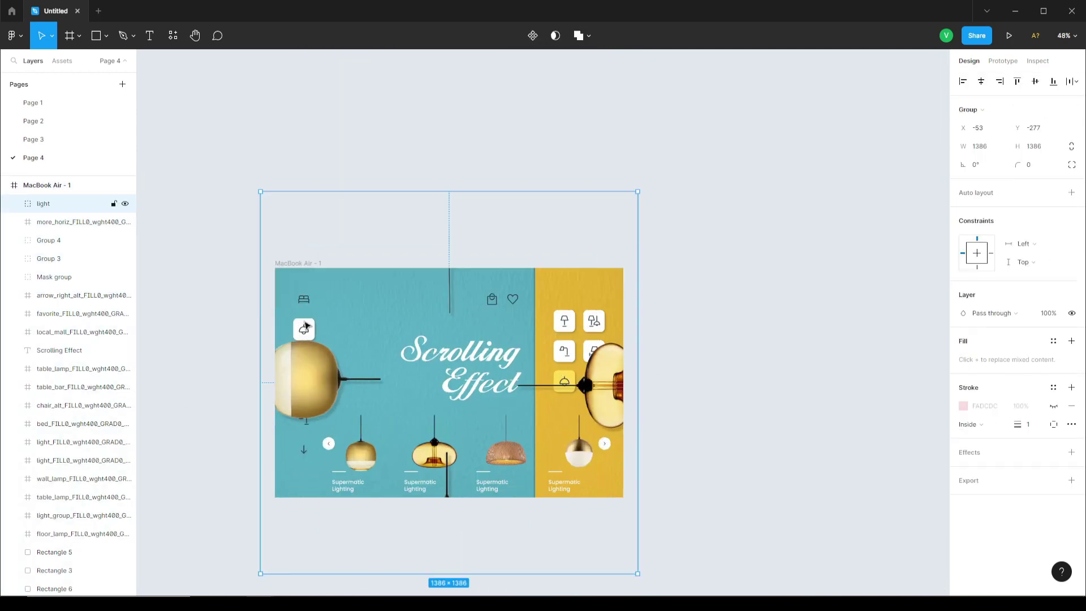
drag(314, 390, 318, 219)
key(ctrl+z)
key(ctrl+z)
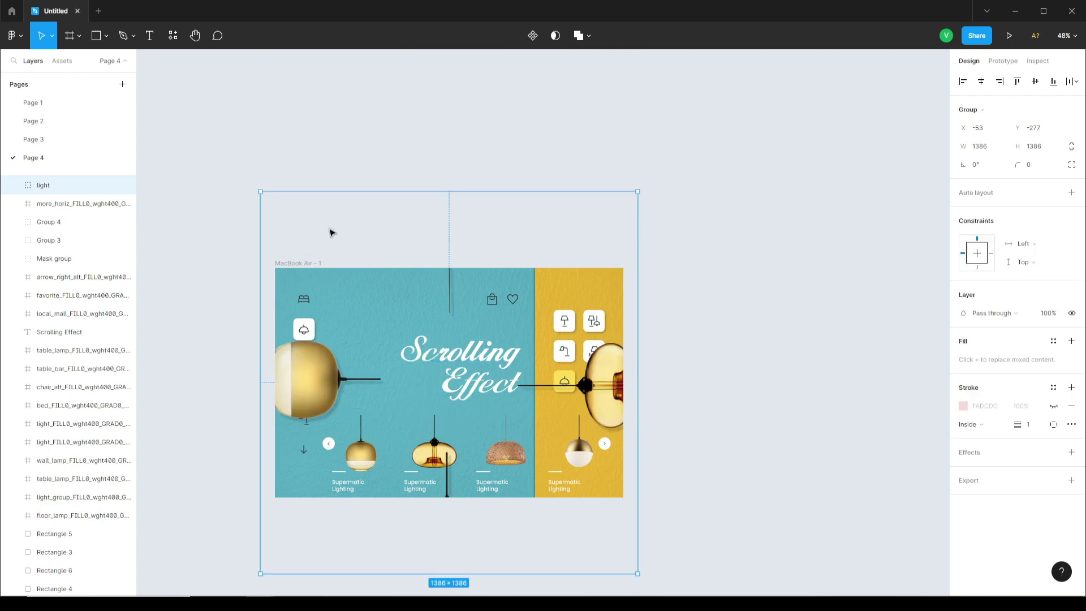
Shift the light group up and left to X -333, Y -947 so the brass lamp hangs from the frame's top edge beside the title.
key(shift+Up)
key(shift+Up)
key(shift+Up)
key(shift+Up)
key(shift+Up)
key(shift+Up)
key(shift+Up)
key(shift+Up)
key(shift+Up)
key(shift+Up)
key(shift+Up)
key(shift+Up)
key(shift+Up)
key(shift+Up)
key(shift+Up)
key(shift+Up)
key(shift+Up)
key(shift+Up)
key(shift+Up)
key(shift+Up)
key(shift+Left)
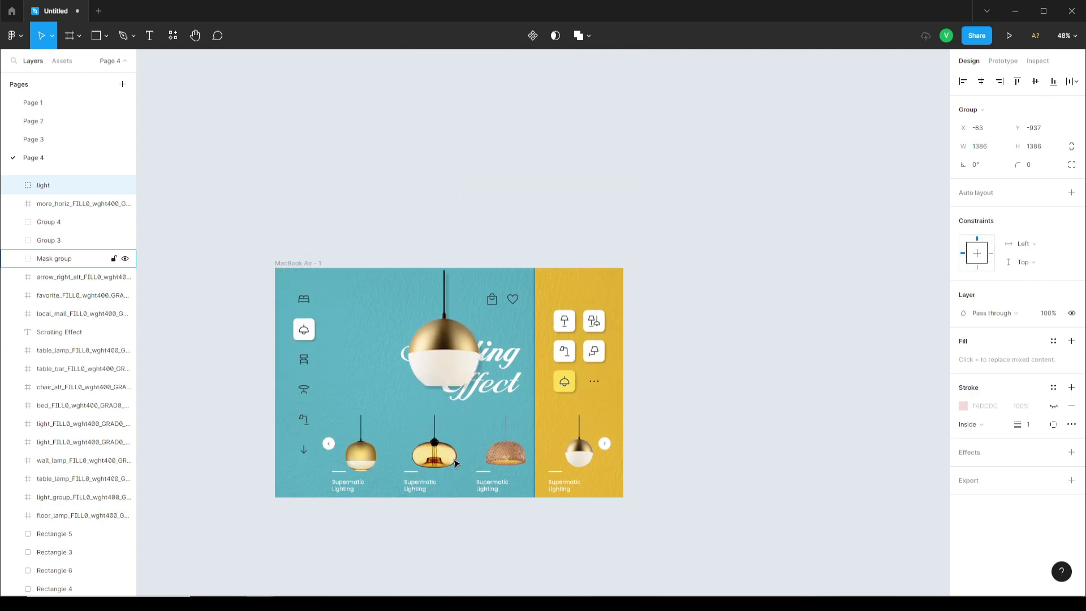
key(shift+Left)
key(shift+Left)
key(shift+Left)
key(shift+Left)
key(shift+Left)
key(shift+Left)
key(shift+Left)
key(shift+Left)
key(shift+Left)
key(shift+Left)
key(shift+Left)
key(shift+Left)
key(shift+Left)
key(shift+Left)
key(shift+Left)
key(shift+Left)
key(shift+Left)
key(shift+Left)
key(shift+Left)
key(shift+Left)
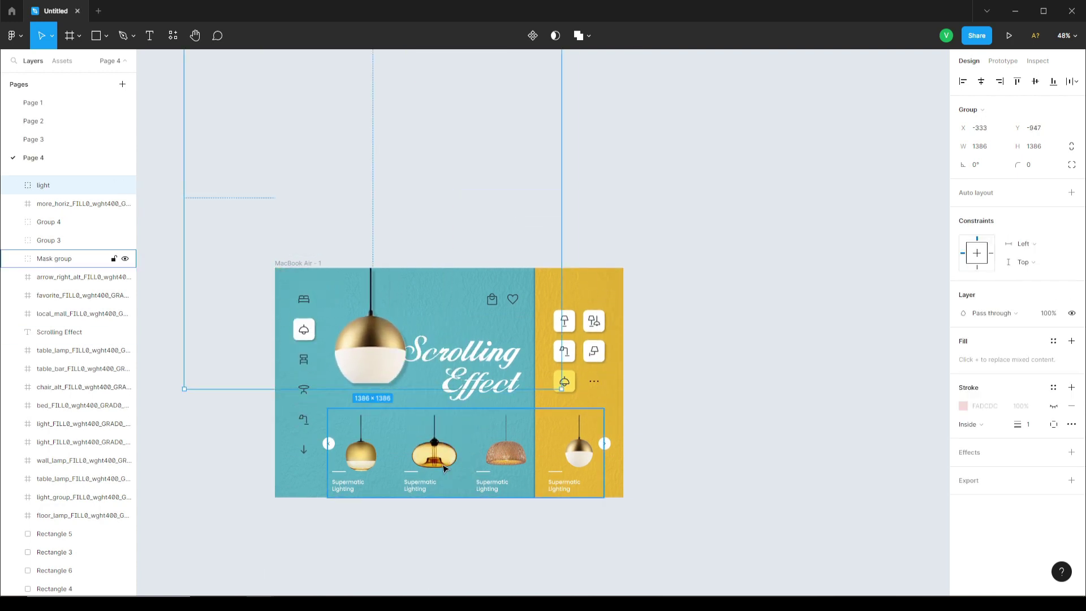
Duplicate the MacBook Air - 1 frame to its right with a gap of about 287 px.
click(625, 368)
scroll(379, 243, down, 1)
drag(285, 240, 656, 235)
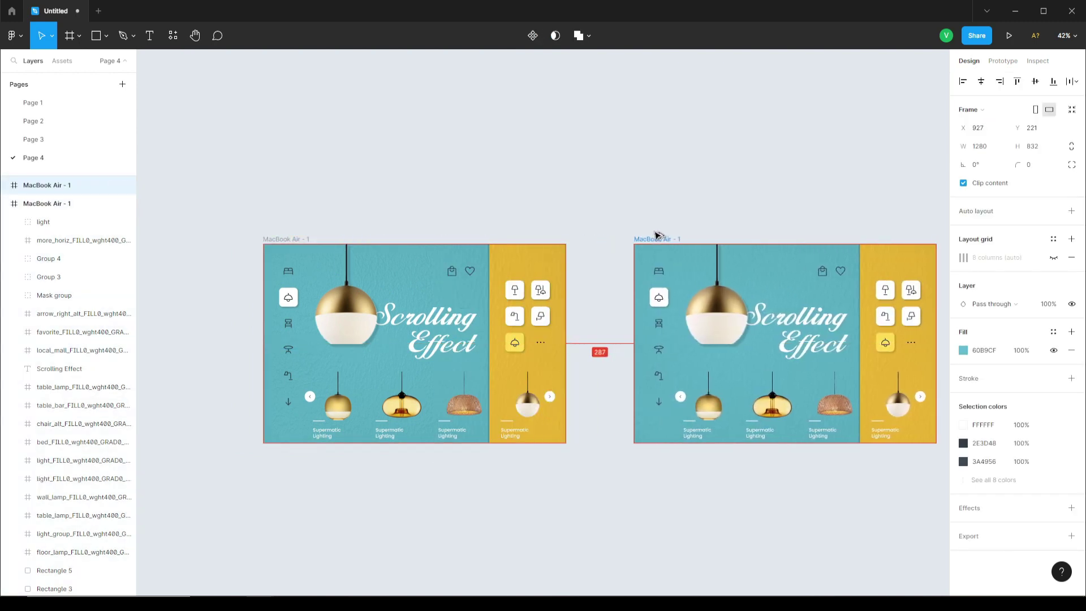
scroll(656, 235, right, 5)
Rotate the light group in the second frame to -90° so the amber glass lamp becomes the hero.
click(534, 326)
drag(689, 366, 407, 343)
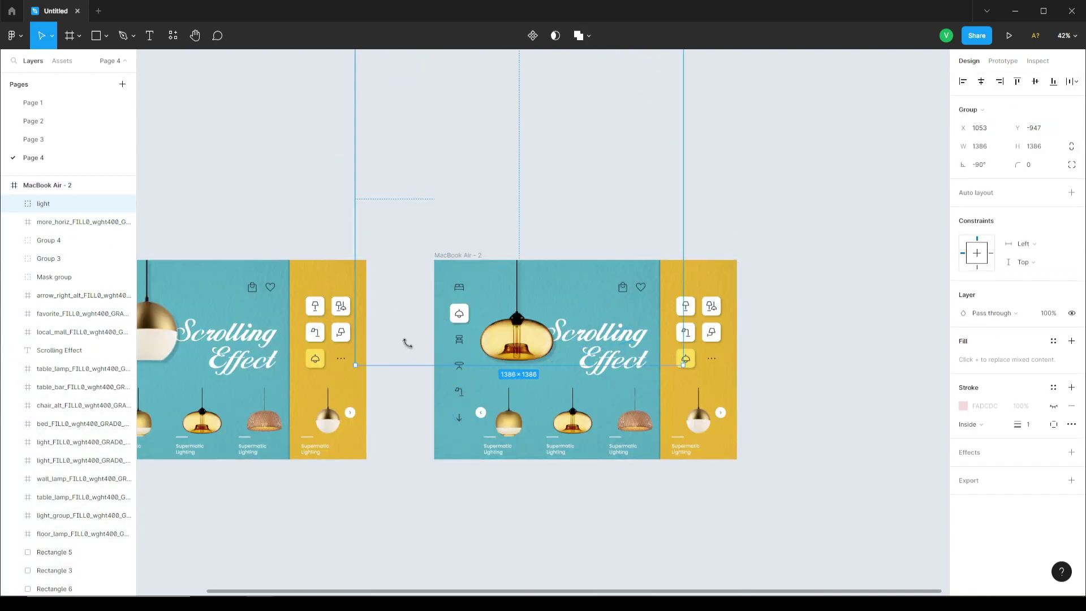
click(407, 344)
Shift Frame 1 inside the second frame's lamp row mask group left to X -30 so the row starts with the amber glass lamp.
click(599, 410)
click(14, 277)
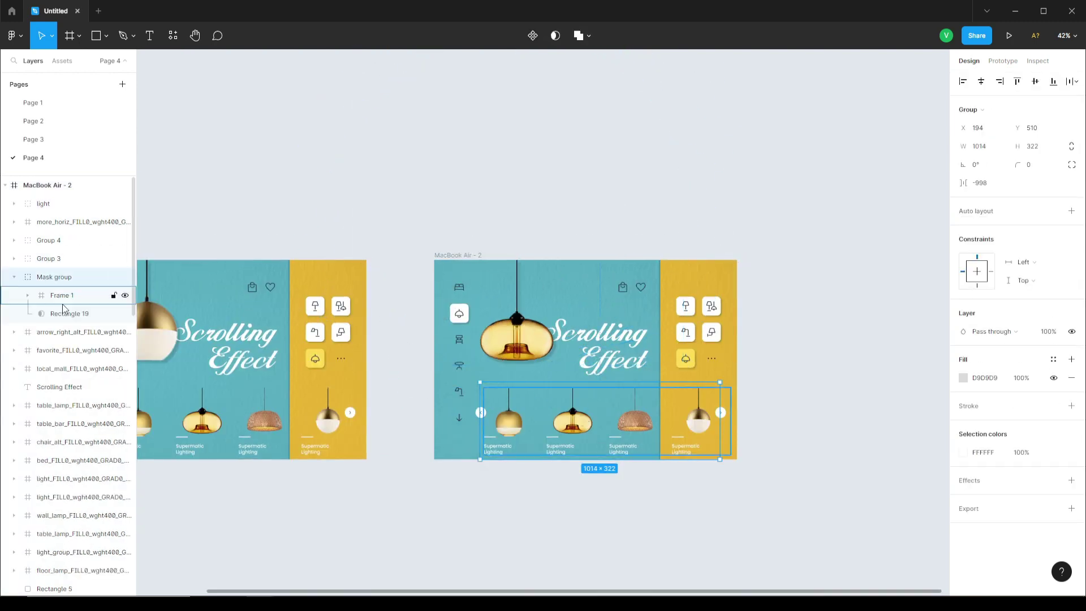
click(62, 295)
key(shift+Left)
key(shift+Left)
key(shift+Left)
key(shift+Left)
key(shift+Left)
key(shift+Left)
key(shift+Left)
key(shift+Left)
key(shift+Left)
key(shift+Left)
key(shift+Left)
key(shift+Left)
key(shift+Left)
key(shift+Left)
key(shift+Left)
key(shift+Left)
key(shift+Left)
key(shift+Left)
key(shift+Left)
key(shift+Left)
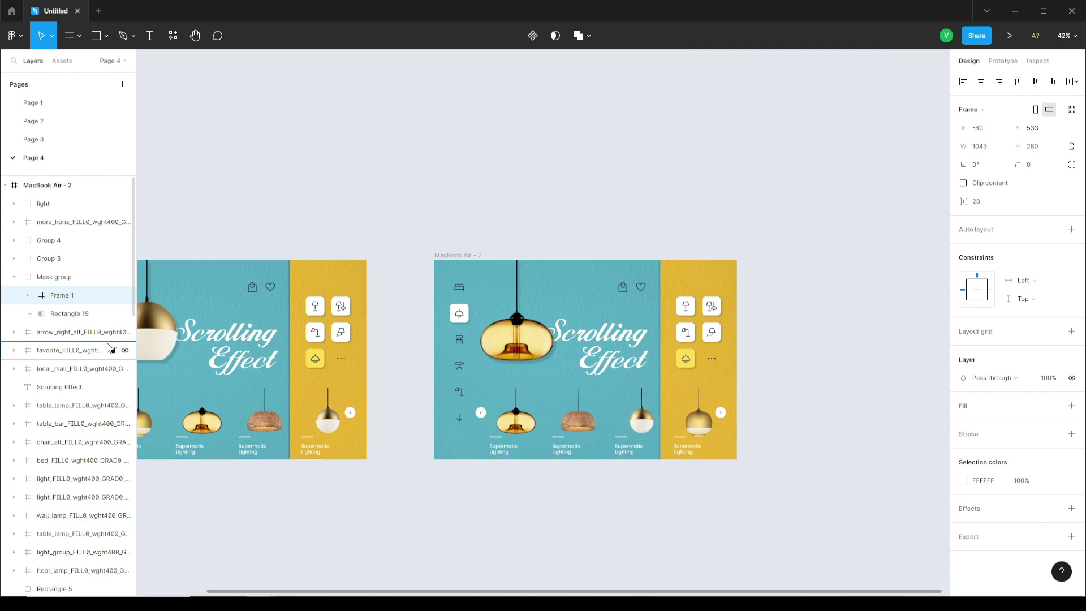
Duplicate the MacBook Air - 2 frame to its right to make a third screen.
click(481, 481)
scroll(480, 481, down, 1)
drag(481, 481, 288, 490)
drag(274, 291, 597, 291)
click(461, 266)
Rotate the light group in MacBook Air - 3 by a further quarter turn so the woven lamp becomes the hero.
scroll(460, 266, right, 3)
ctrl+scroll(509, 339, up, 1)
click(529, 375)
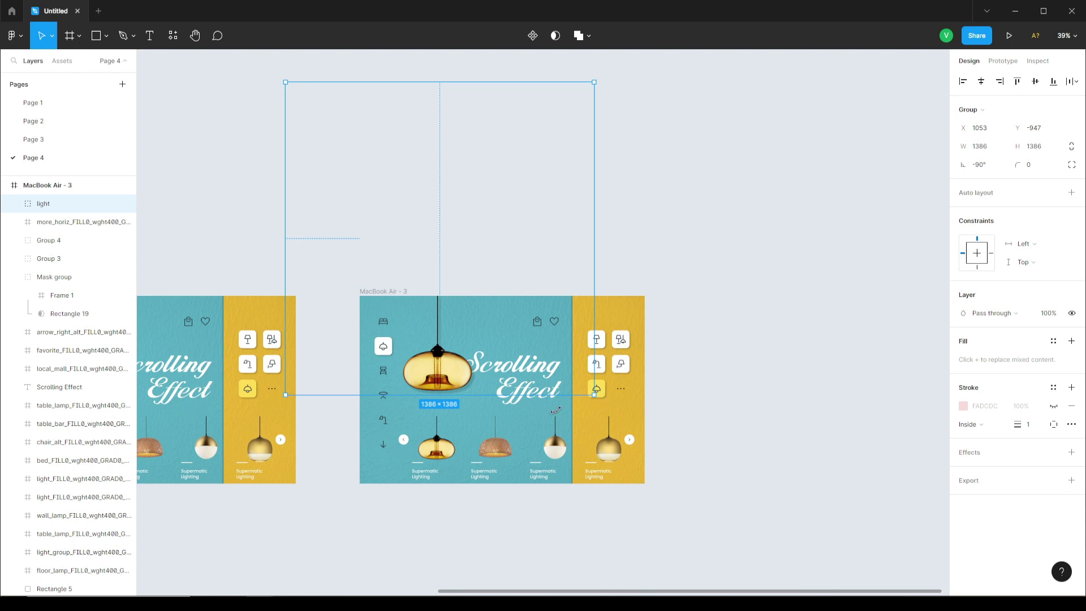
drag(555, 410, 310, 383)
Shift Frame 1 inside the third frame's lamp row mask group left to X -310 so the row starts with the woven lamp.
click(413, 461)
double_click(413, 463)
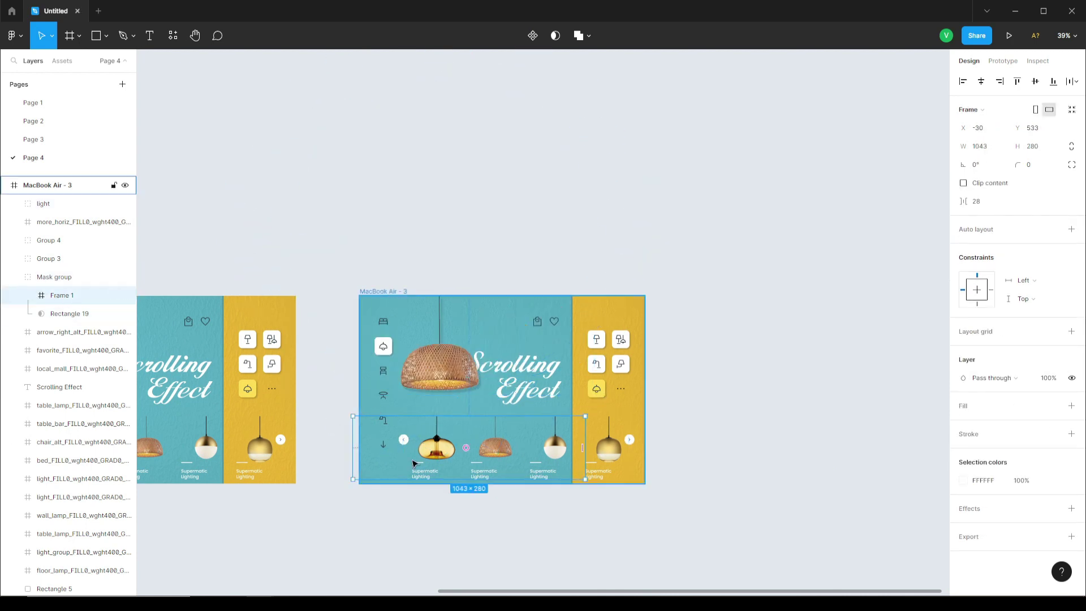
key(shift+Left)
key(shift+Left)
key(shift+Left)
key(shift+Left)
key(shift+Left)
key(shift+Left)
key(shift+Left)
key(shift+Left)
key(shift+Left)
key(shift+Left)
key(shift+Left)
key(shift+Left)
key(shift+Left)
key(shift+Left)
key(shift+Left)
key(shift+Left)
key(shift+Left)
key(shift+Left)
key(shift+Left)
key(shift+Left)
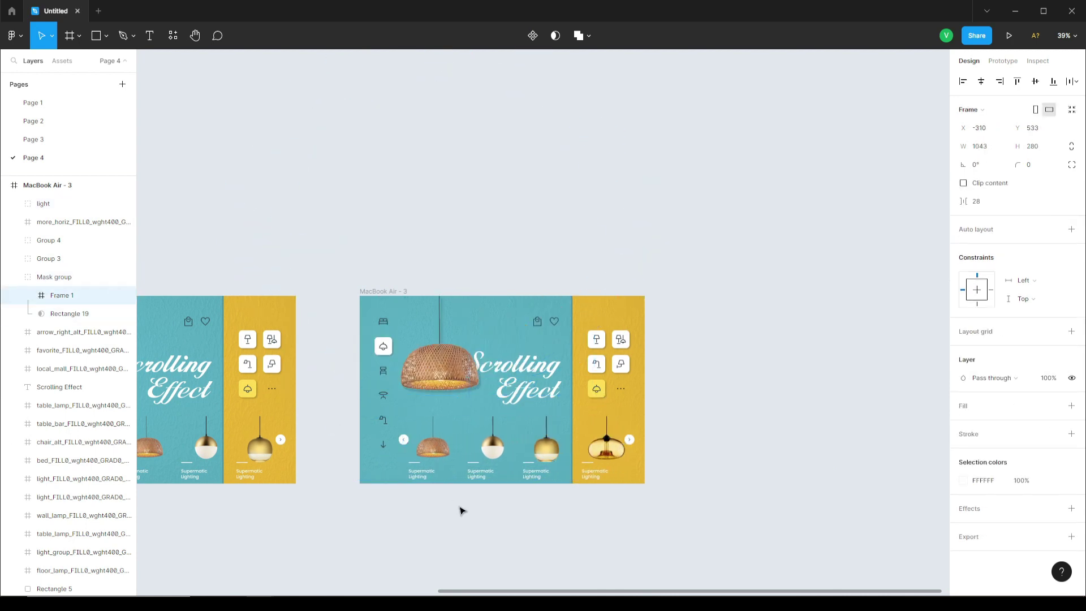
Duplicate the MacBook Air - 3 frame to its right to make a fourth screen.
click(455, 511)
scroll(445, 515, down, 1)
drag(403, 319, 691, 319)
click(723, 258)
drag(724, 257, 472, 260)
Rotate the fourth frame's light group to 90° and shift its lamp row's Frame 1 left to X -810, starting with the gold glass lamp.
click(464, 385)
drag(629, 400, 351, 431)
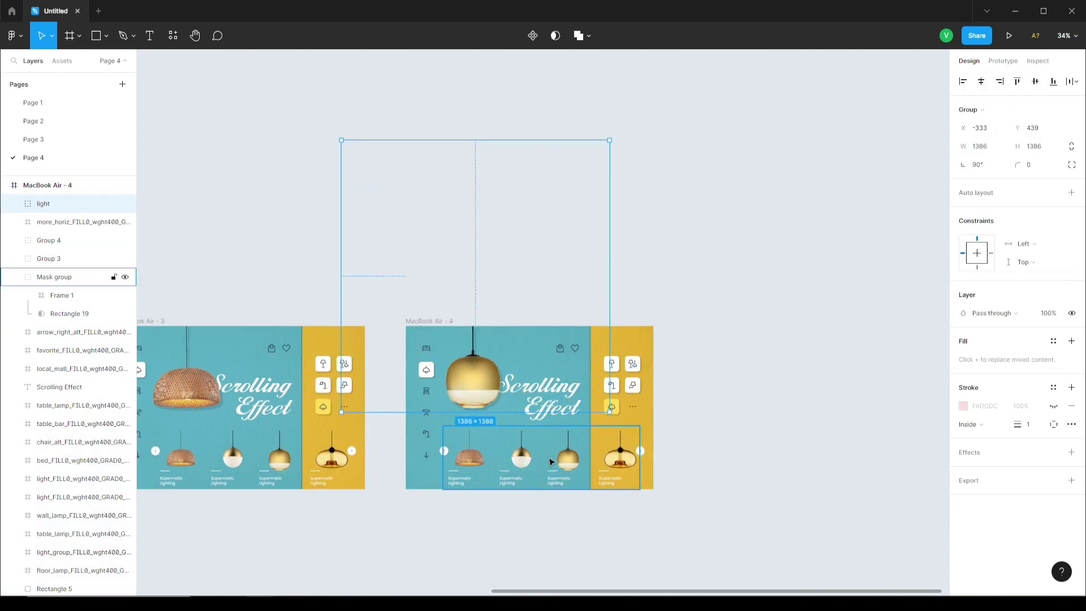
click(66, 297)
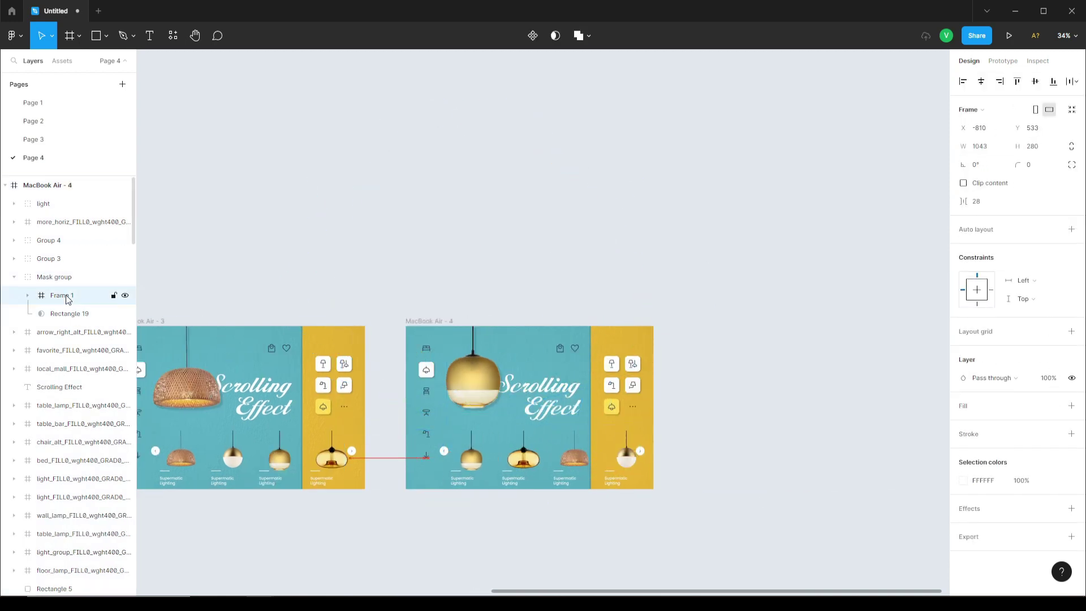
click(547, 521)
Link the next arrow (Group 3) in MacBook Air - 1 to MacBook Air - 2 with an on-click Navigate to interaction.
scroll(853, 507, left, 5)
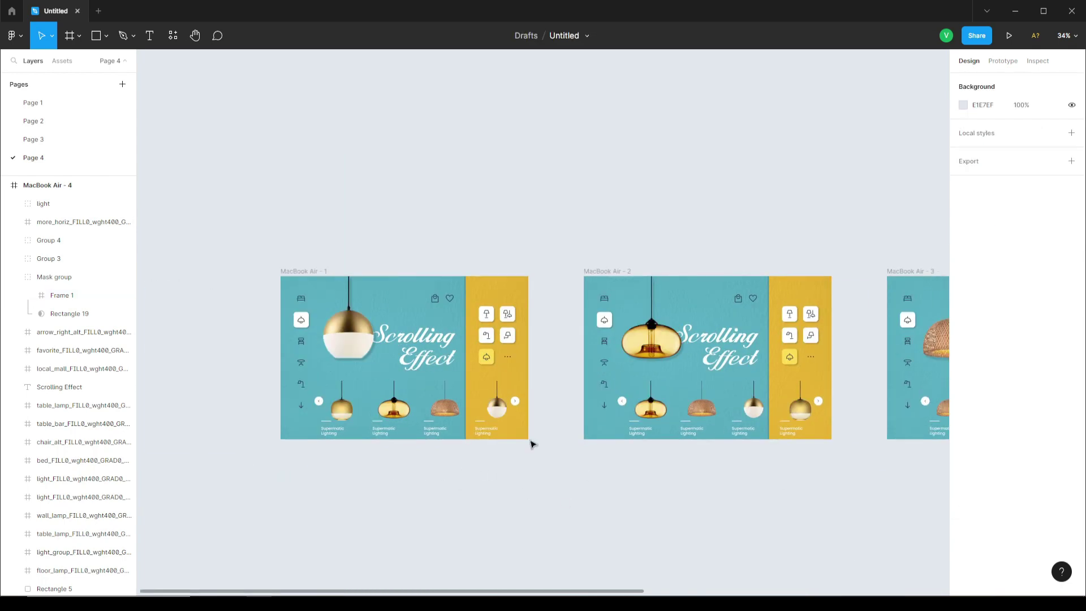
scroll(538, 400, up, 3)
click(538, 400)
click(1003, 61)
scroll(442, 423, right, 3)
drag(449, 423, 604, 380)
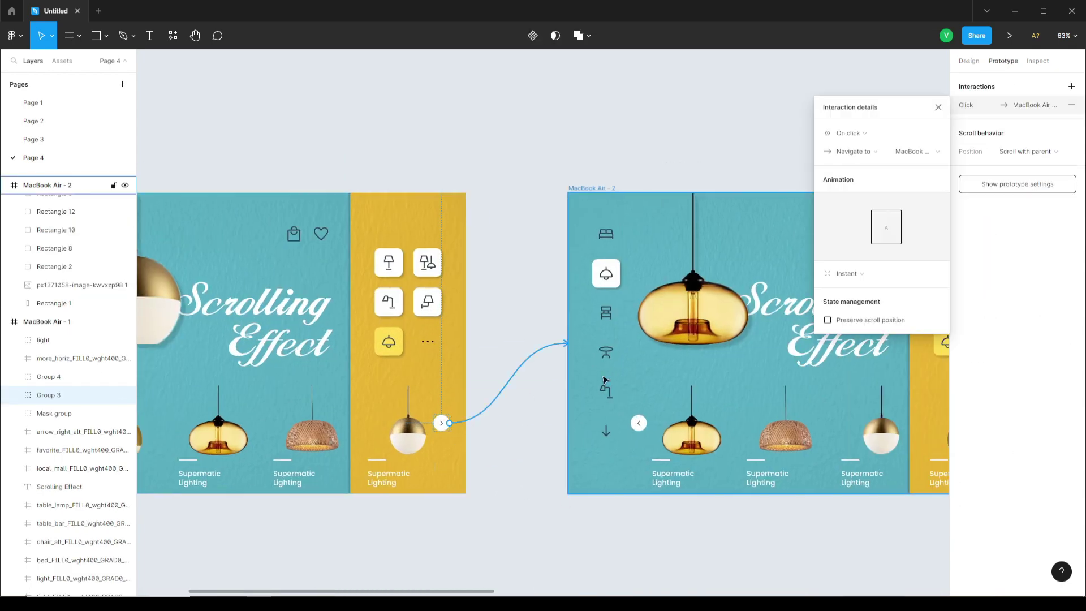
Set the next arrow's transition to Smart animate with Ease in easing.
click(857, 274)
click(866, 300)
click(875, 294)
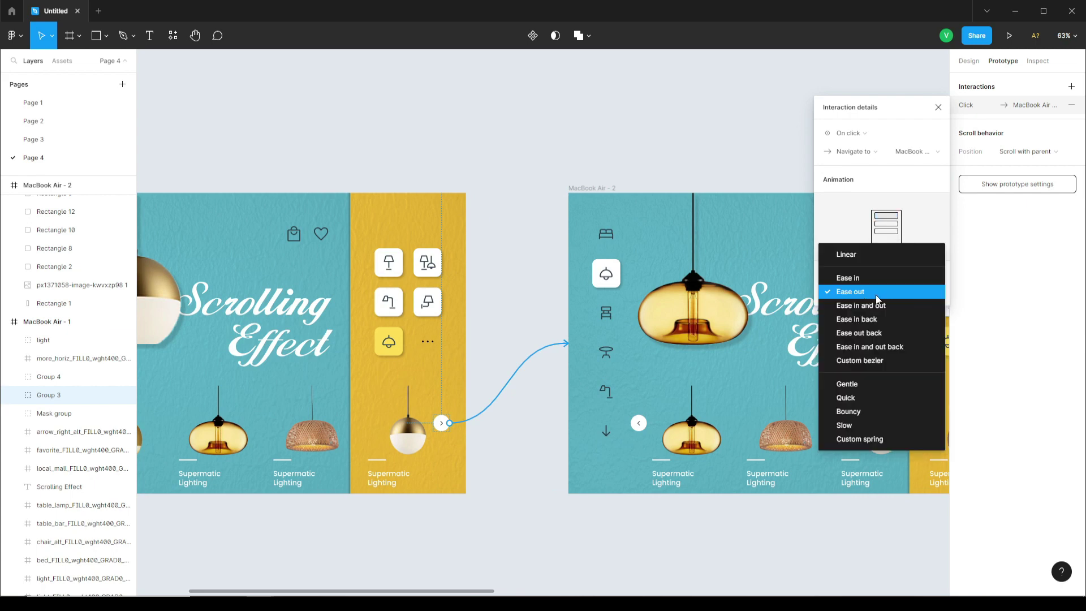
click(872, 280)
click(799, 516)
Preview the prototype from MacBook Air - 1, test its next arrow, and return to the design file.
scroll(812, 511, down, 3)
click(351, 303)
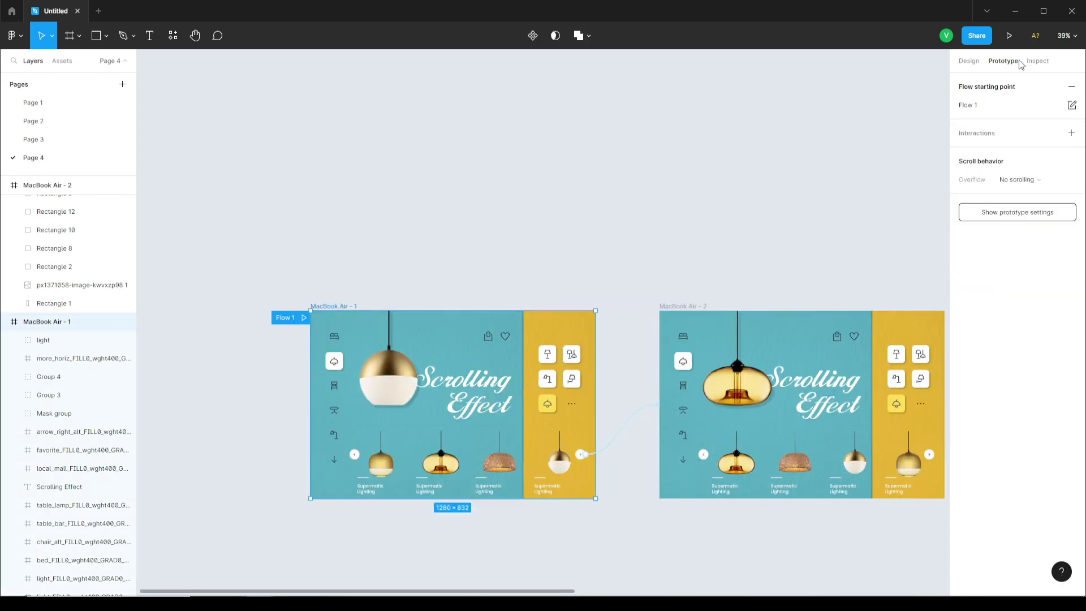
click(1009, 38)
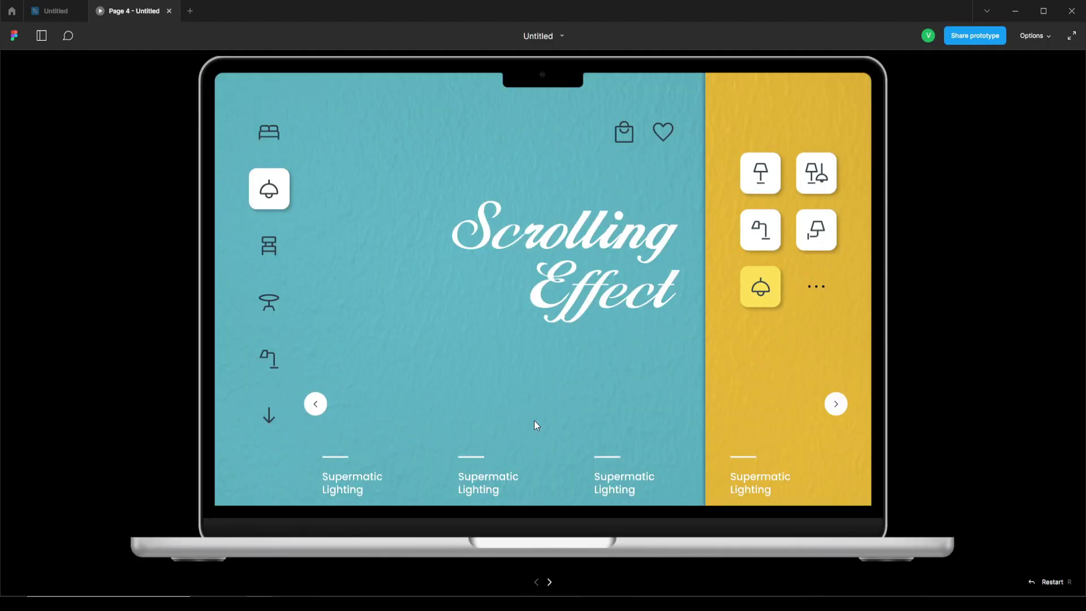
click(835, 403)
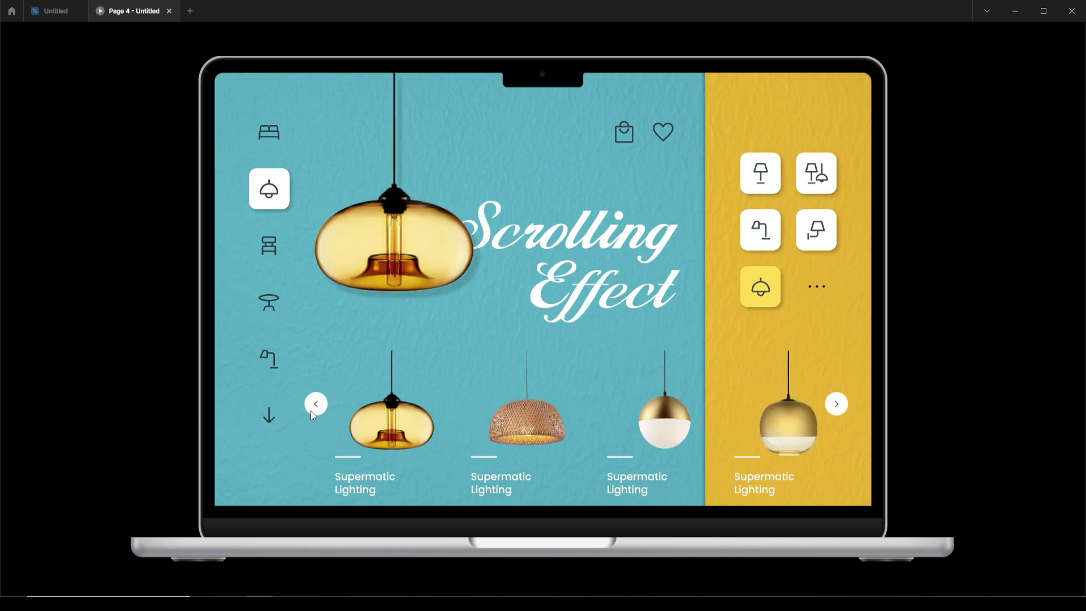
click(67, 12)
Link the next arrows in MacBook Air - 2 and 3 to the following frames, and the previous arrows back to the preceding frames.
scroll(545, 419, up, 1)
scroll(545, 419, right, 5)
click(641, 425)
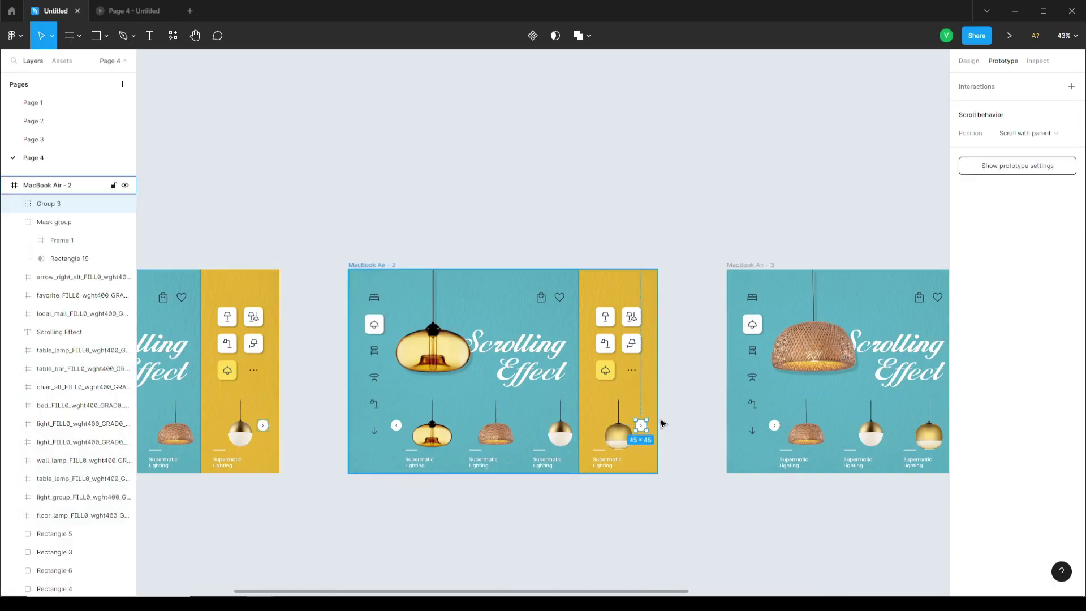
drag(646, 425, 767, 402)
click(266, 429)
drag(268, 425, 356, 378)
click(694, 396)
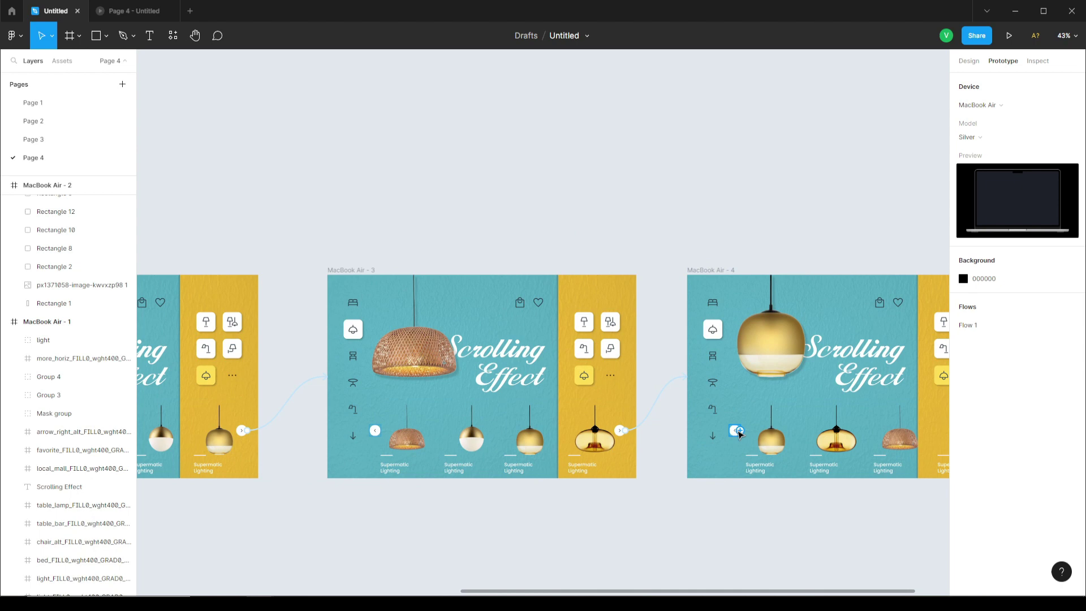
click(734, 430)
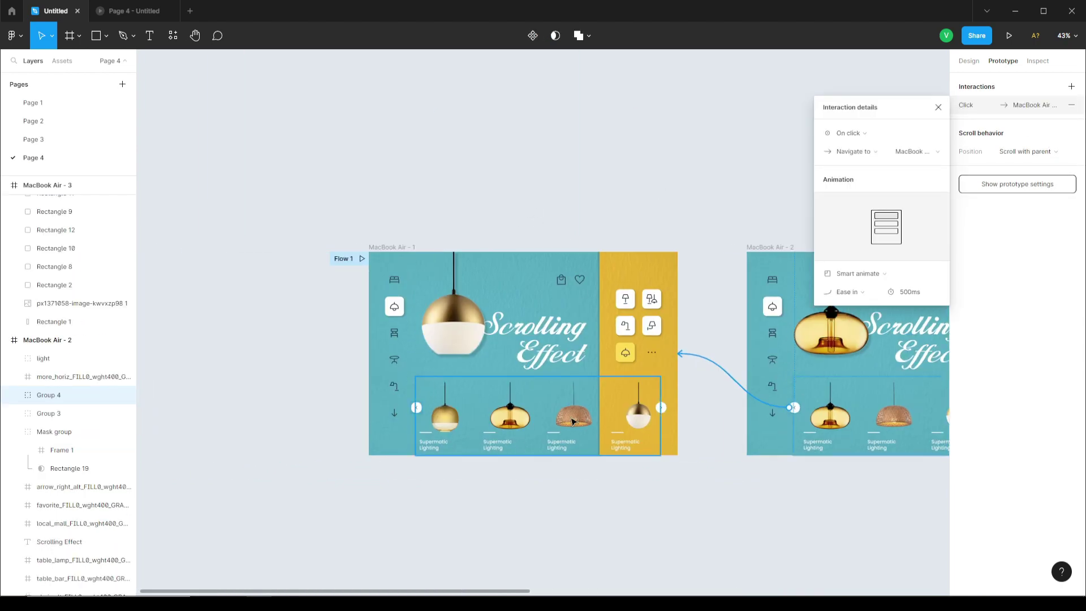
Preview the prototype from MacBook Air - 1, going forward through all four lamps and back to the first.
click(394, 251)
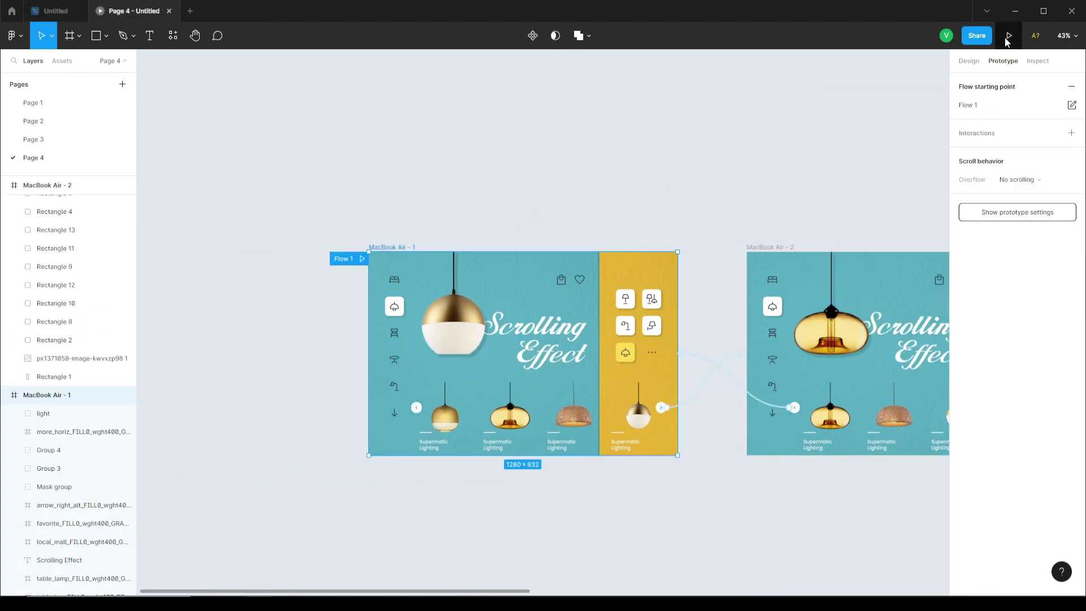
click(1009, 35)
click(836, 404)
click(837, 404)
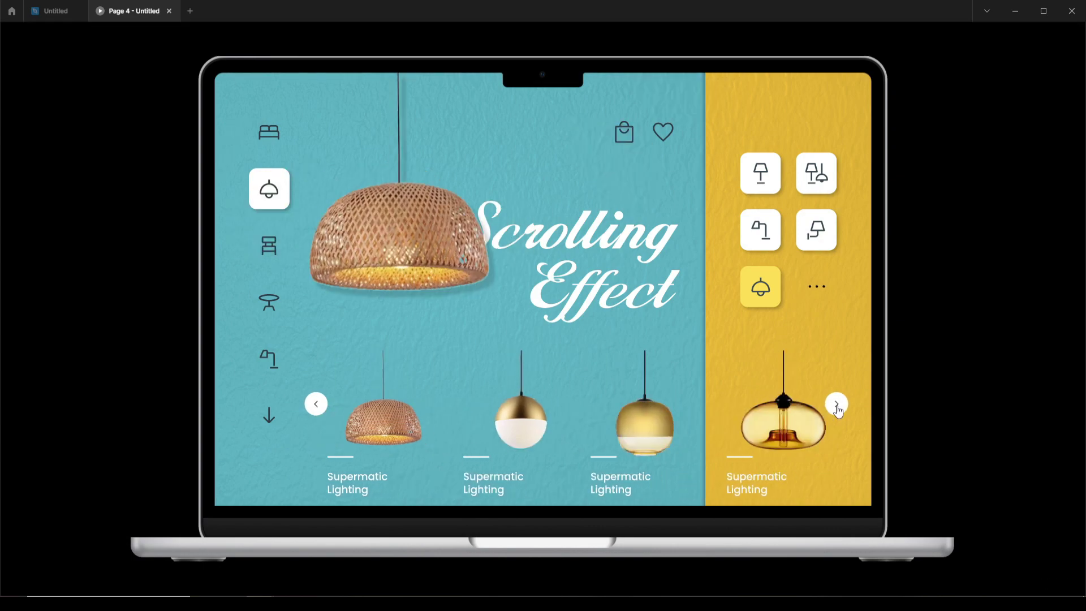
click(836, 405)
click(316, 404)
click(316, 404)
click(316, 404)
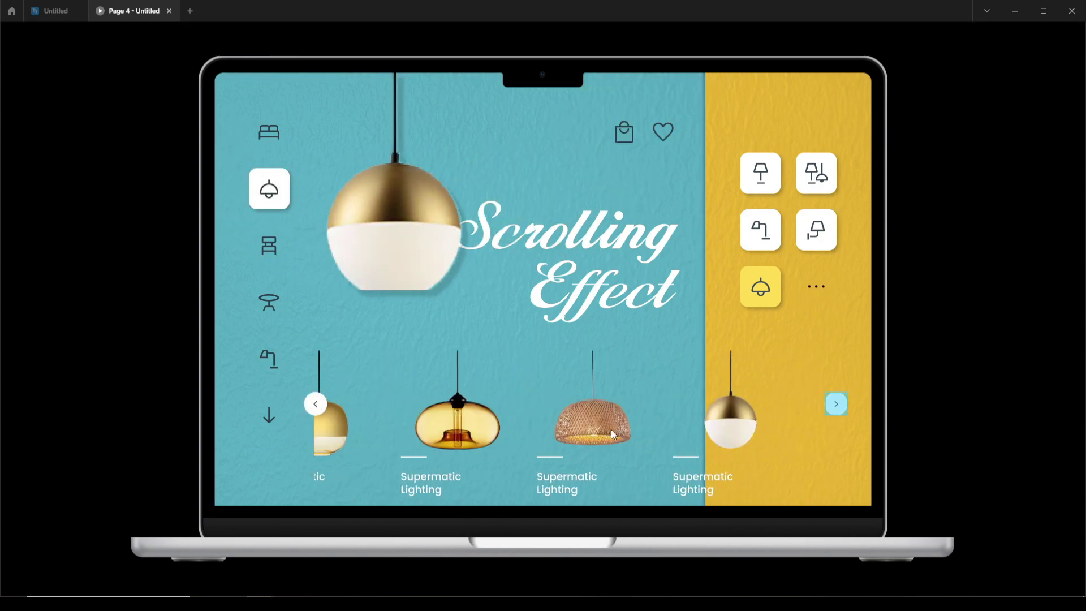
Link the woven lamp thumbnail in the MacBook Air - 2 lamp row to MacBook Air - 3.
click(56, 11)
click(626, 419)
double_click(626, 420)
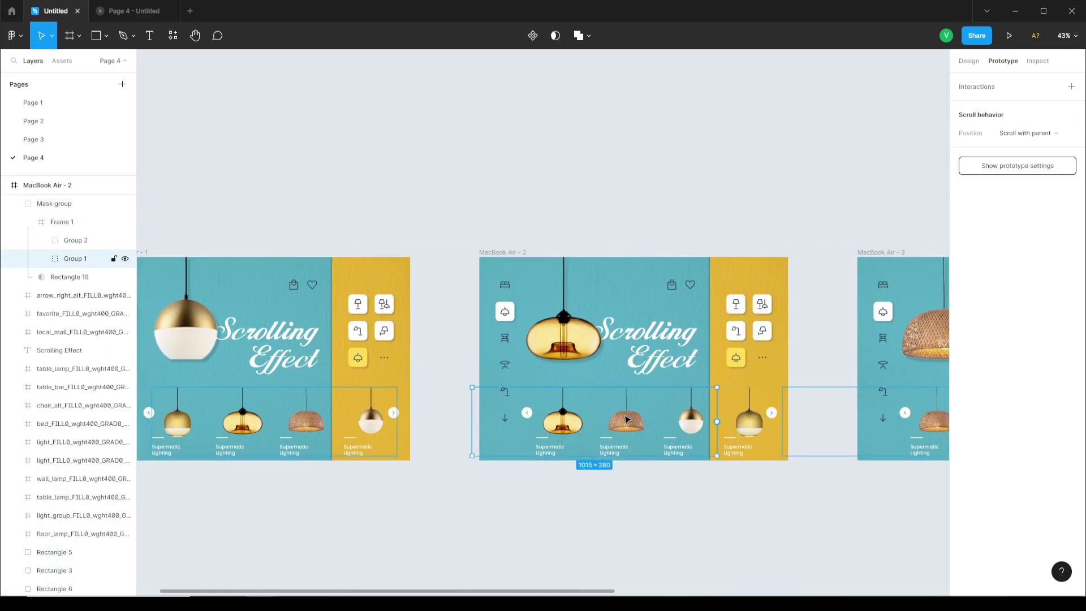
click(626, 419)
scroll(633, 429, up, 3)
scroll(478, 504, right, 3)
scroll(501, 399, down, 1)
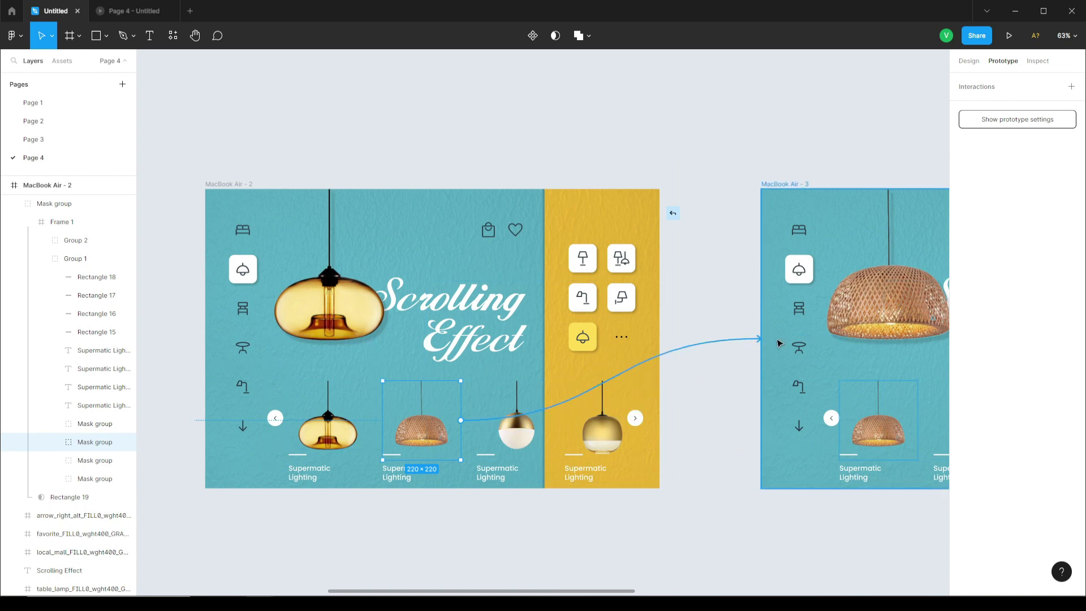
drag(779, 343, 806, 307)
click(722, 514)
Preview the prototype from MacBook Air - 1, advance to the amber glass lamp screen, and relaunch the presentation.
click(228, 184)
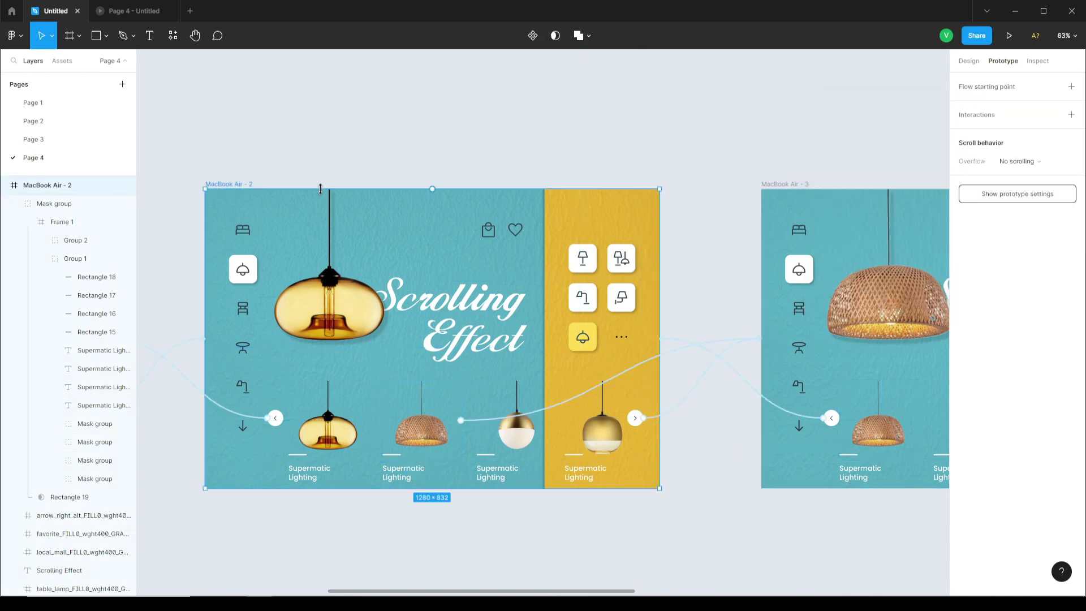
scroll(315, 194, left, 5)
scroll(315, 194, down, 3)
scroll(389, 332, up, 1)
click(249, 182)
click(1009, 35)
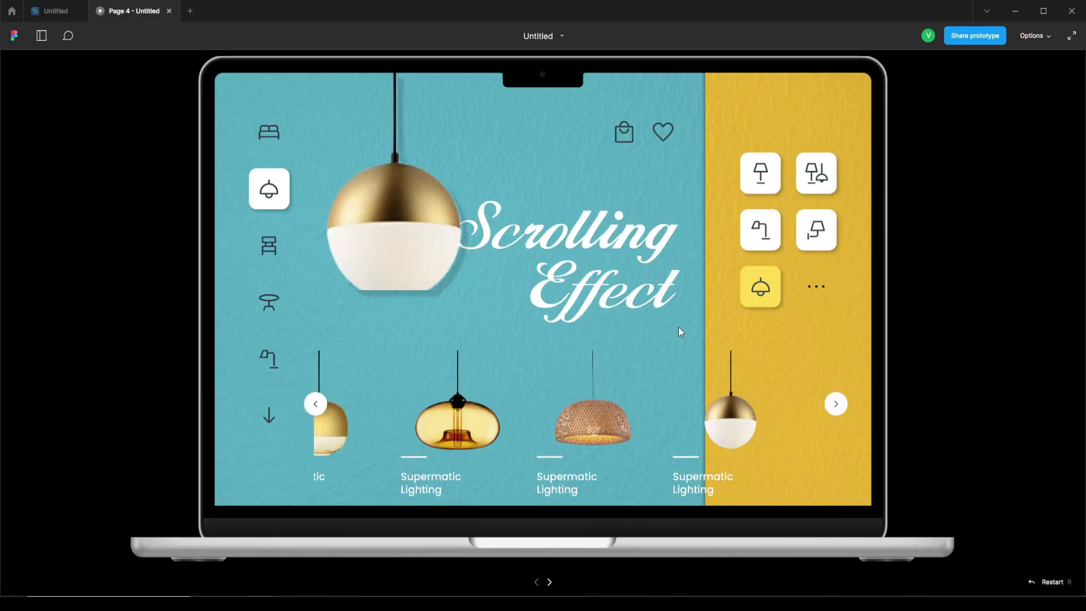
click(836, 404)
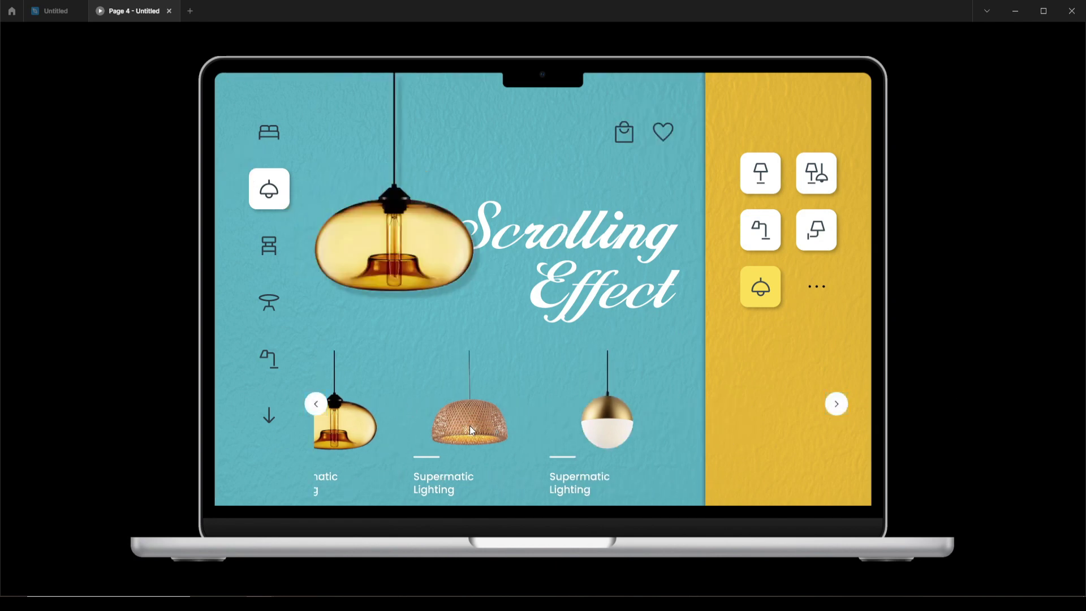
click(170, 16)
click(1014, 44)
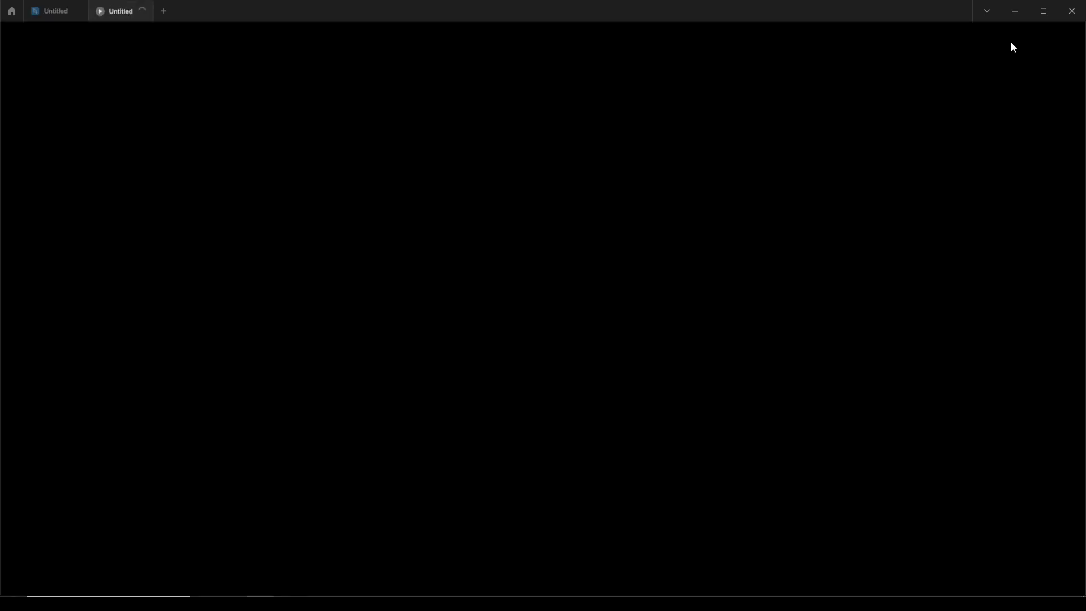